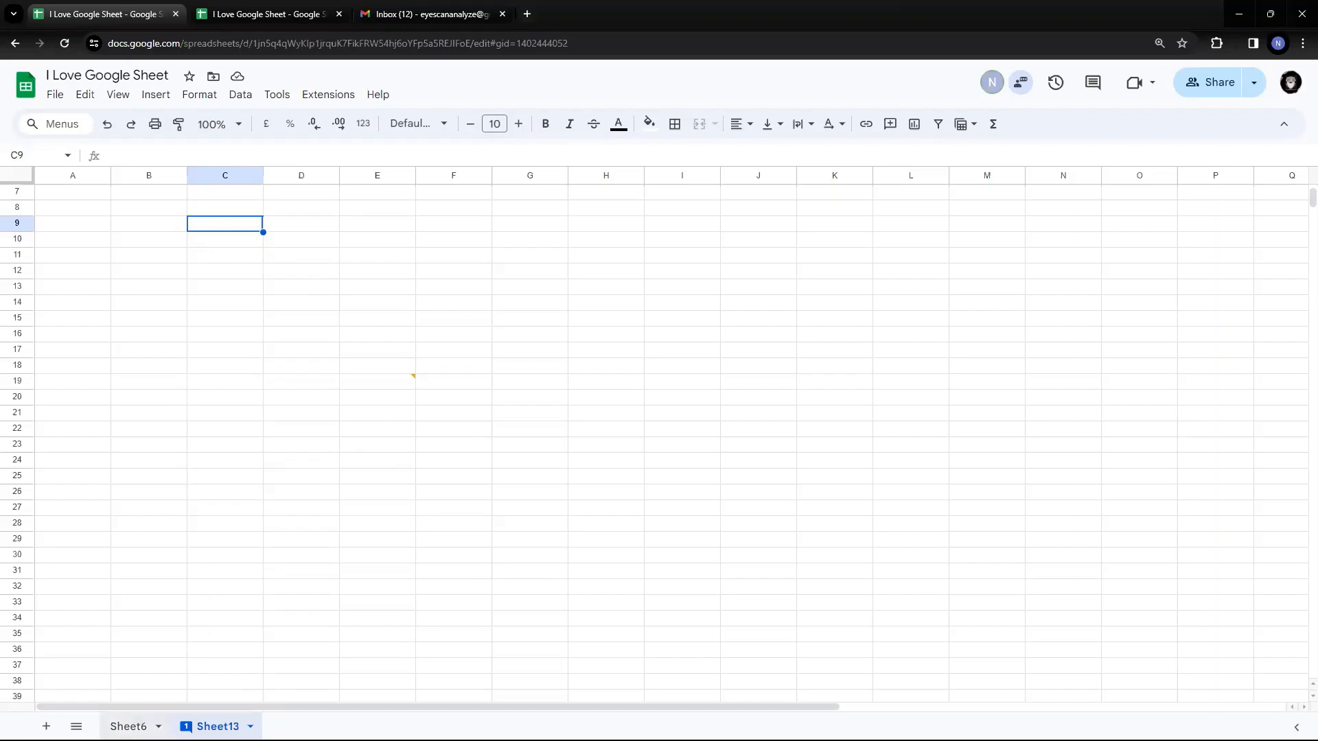
# Step: Look over the Sheet6 data and the options for inserting an image in a cell or over the cells
pyautogui.click(128, 726)
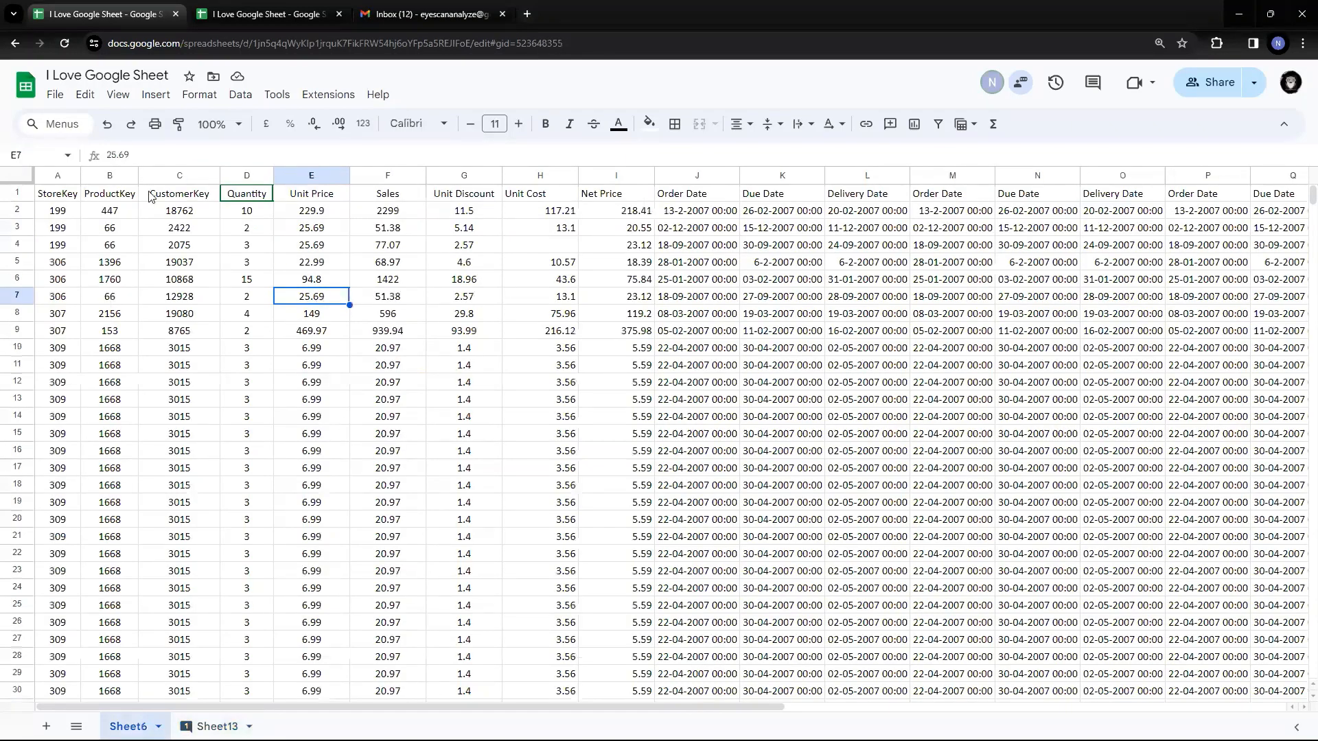
pyautogui.click(152, 95)
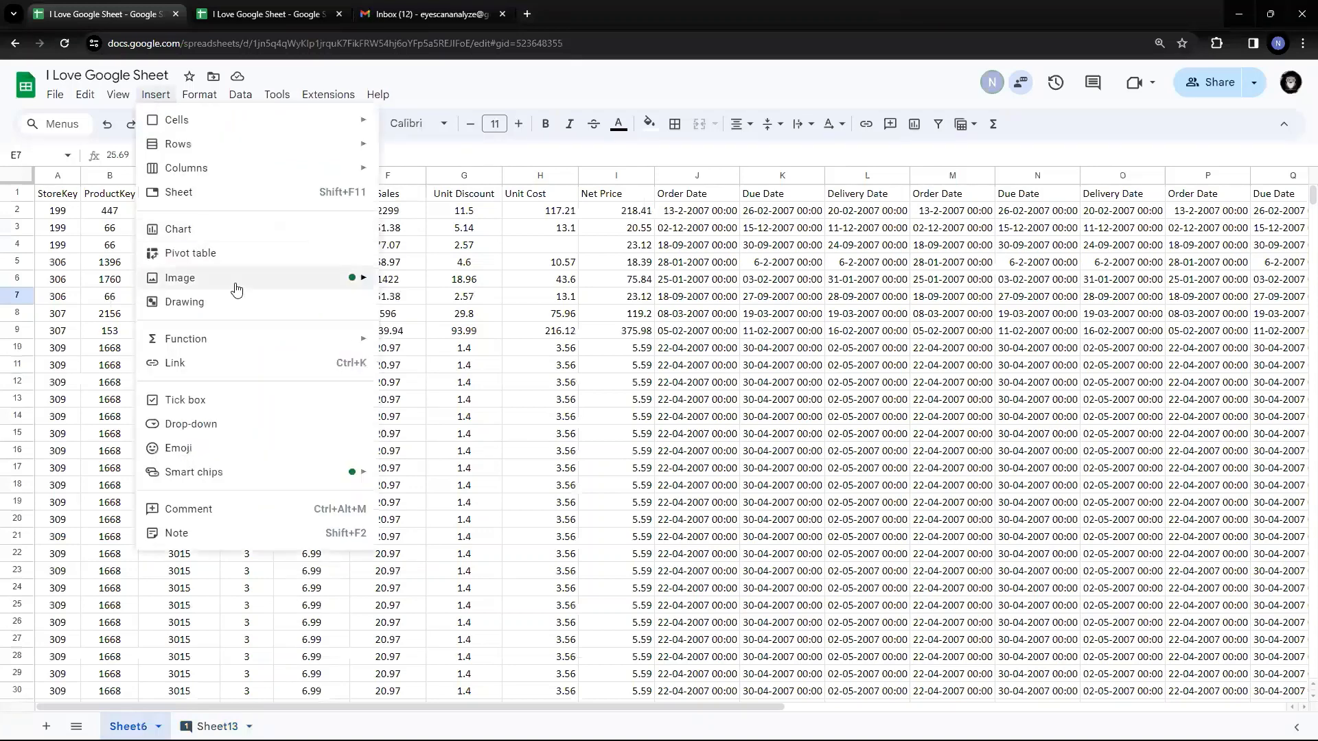
pyautogui.moveTo(221, 281)
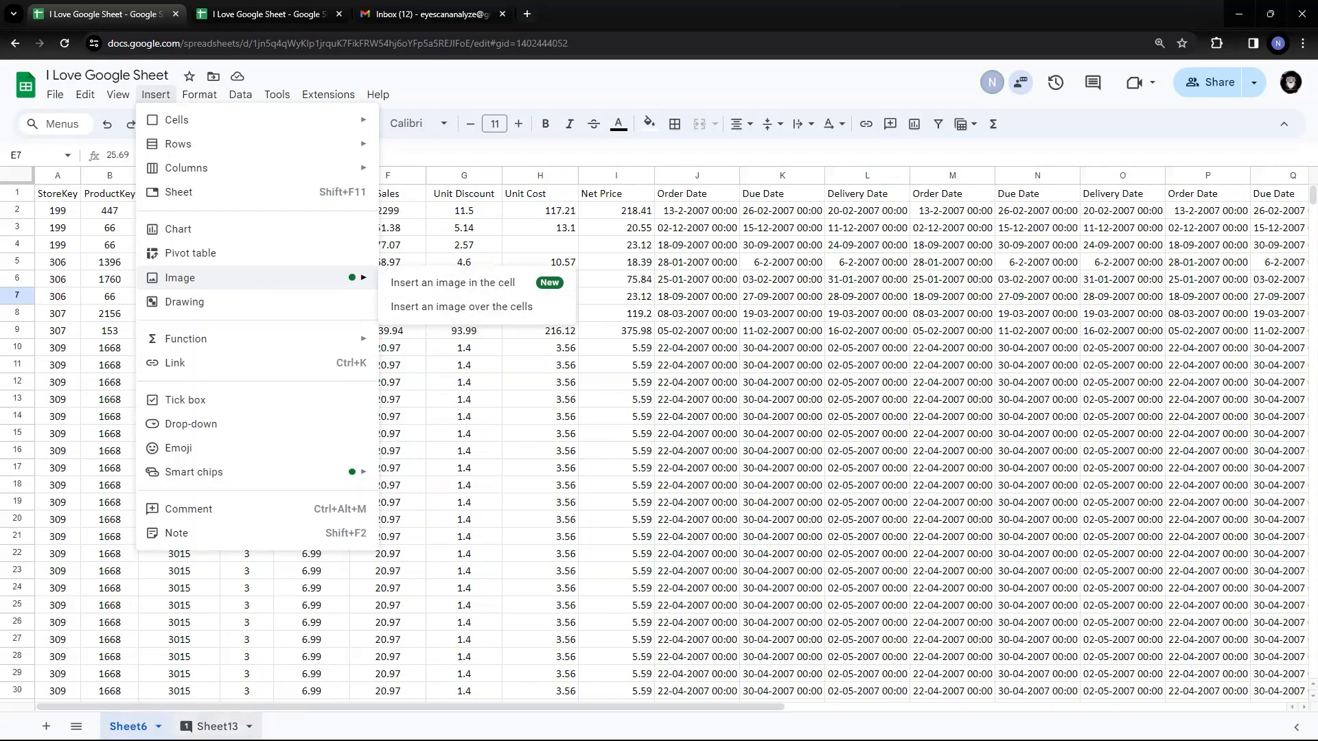
pyautogui.click(216, 726)
pyautogui.click(295, 476)
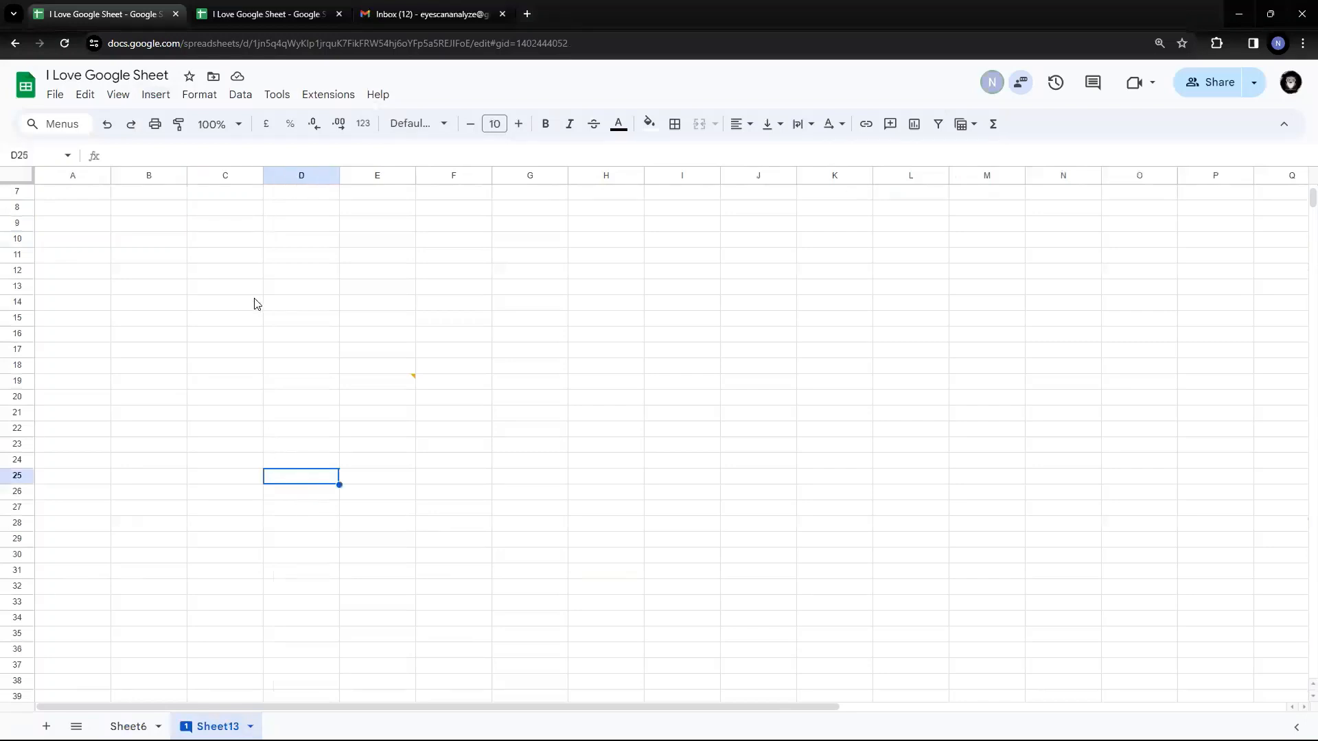
pyautogui.click(229, 245)
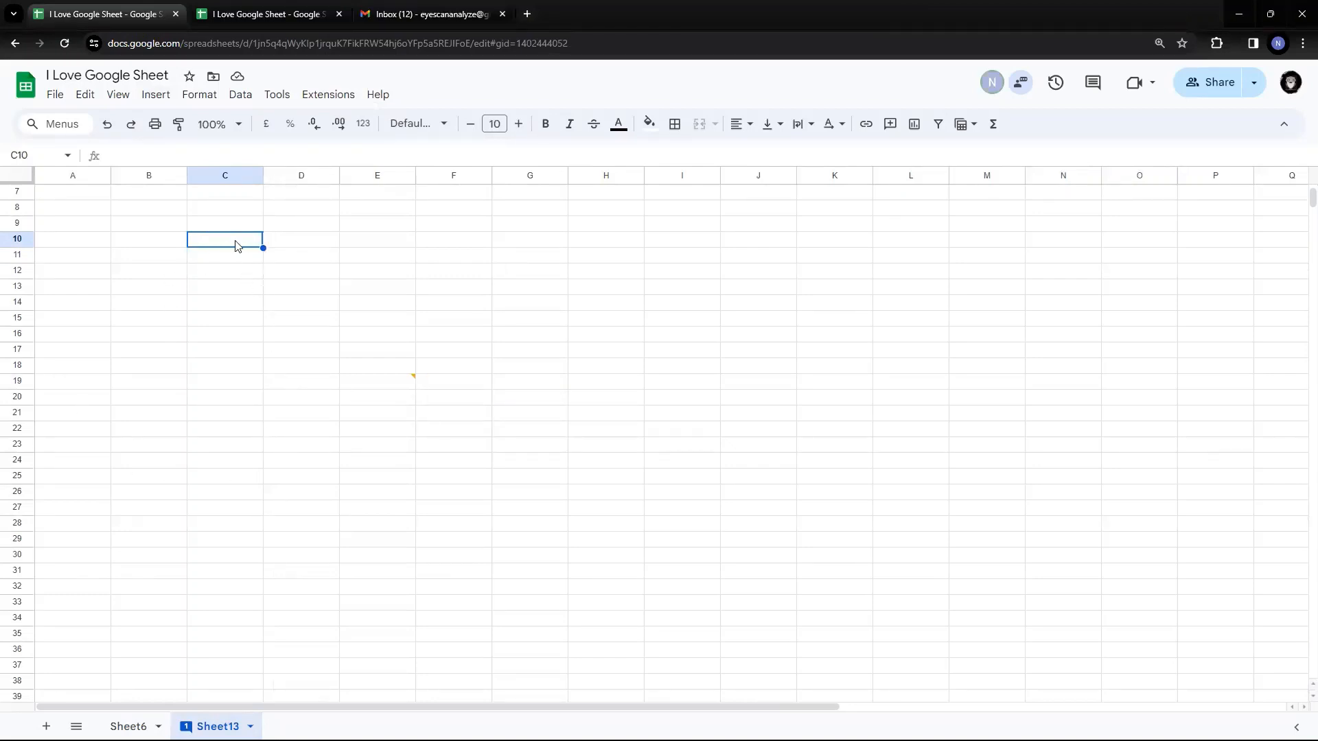
pyautogui.click(155, 96)
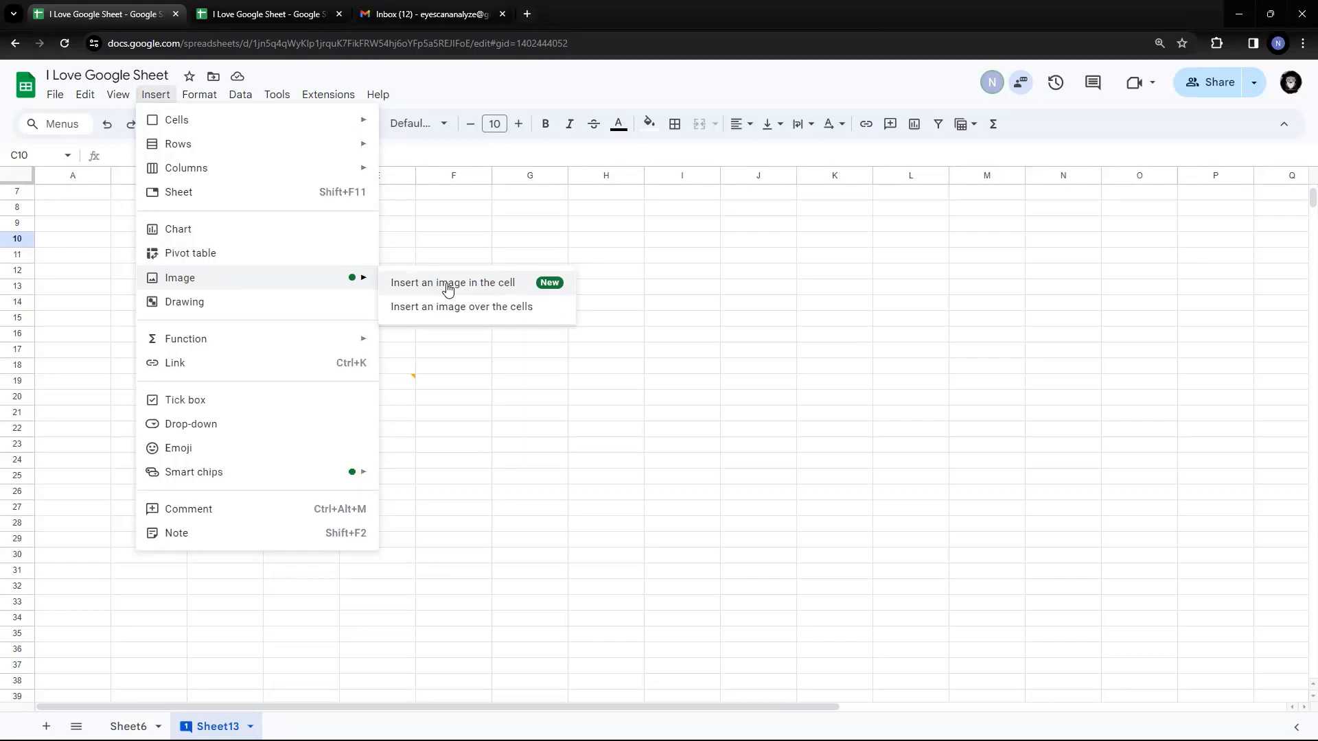
pyautogui.click(493, 429)
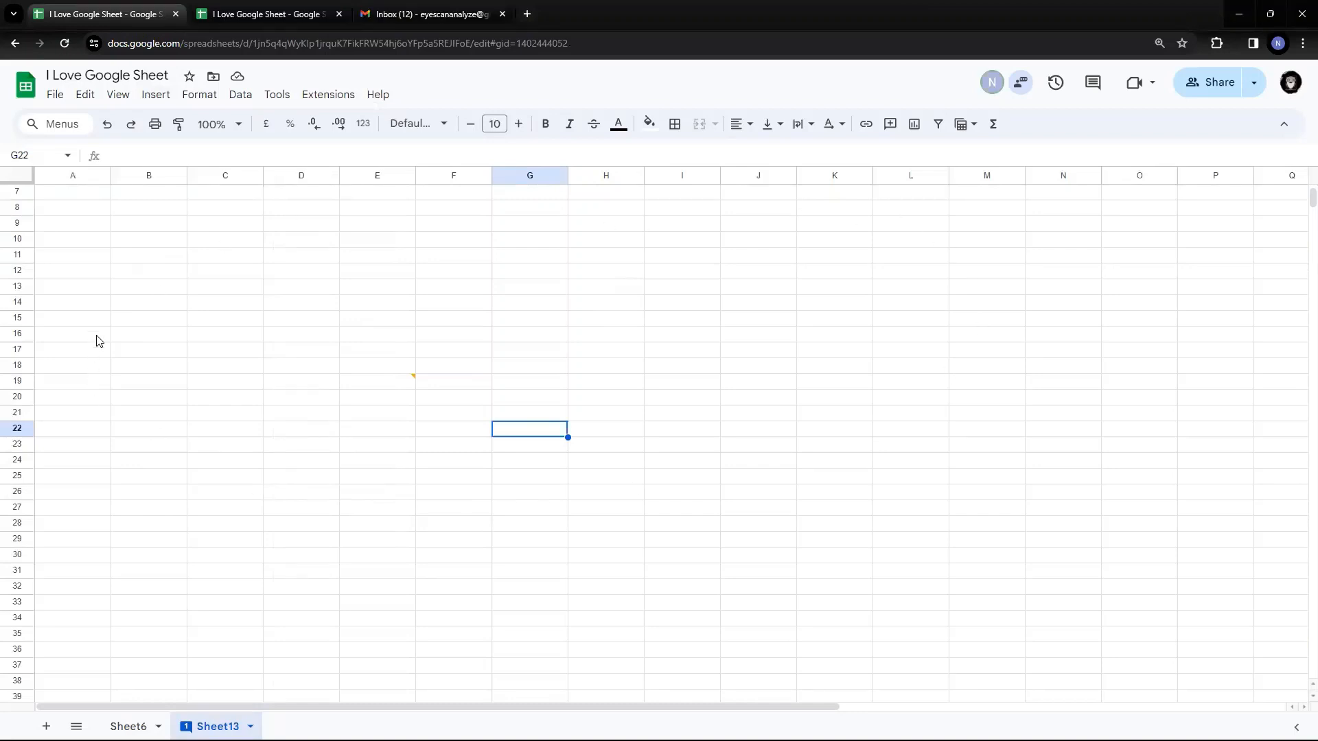
pyautogui.click(170, 309)
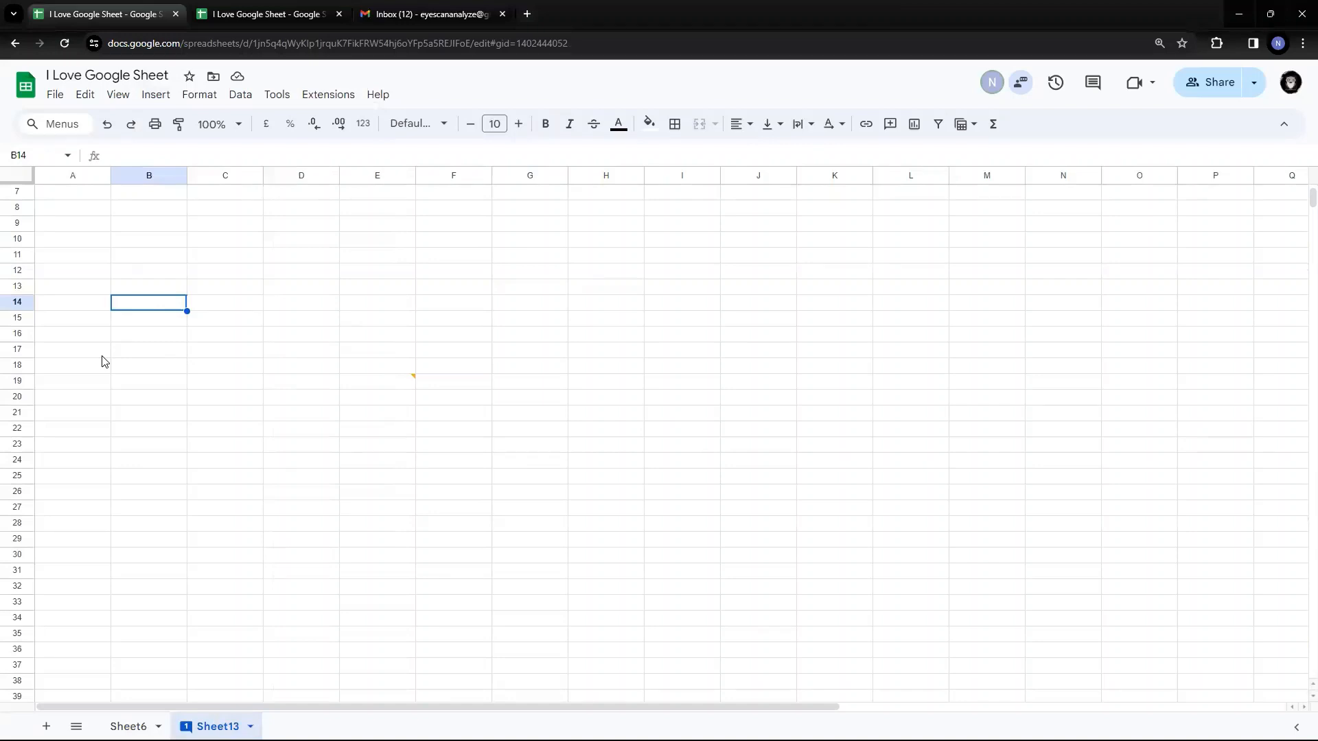
pyautogui.click(163, 259)
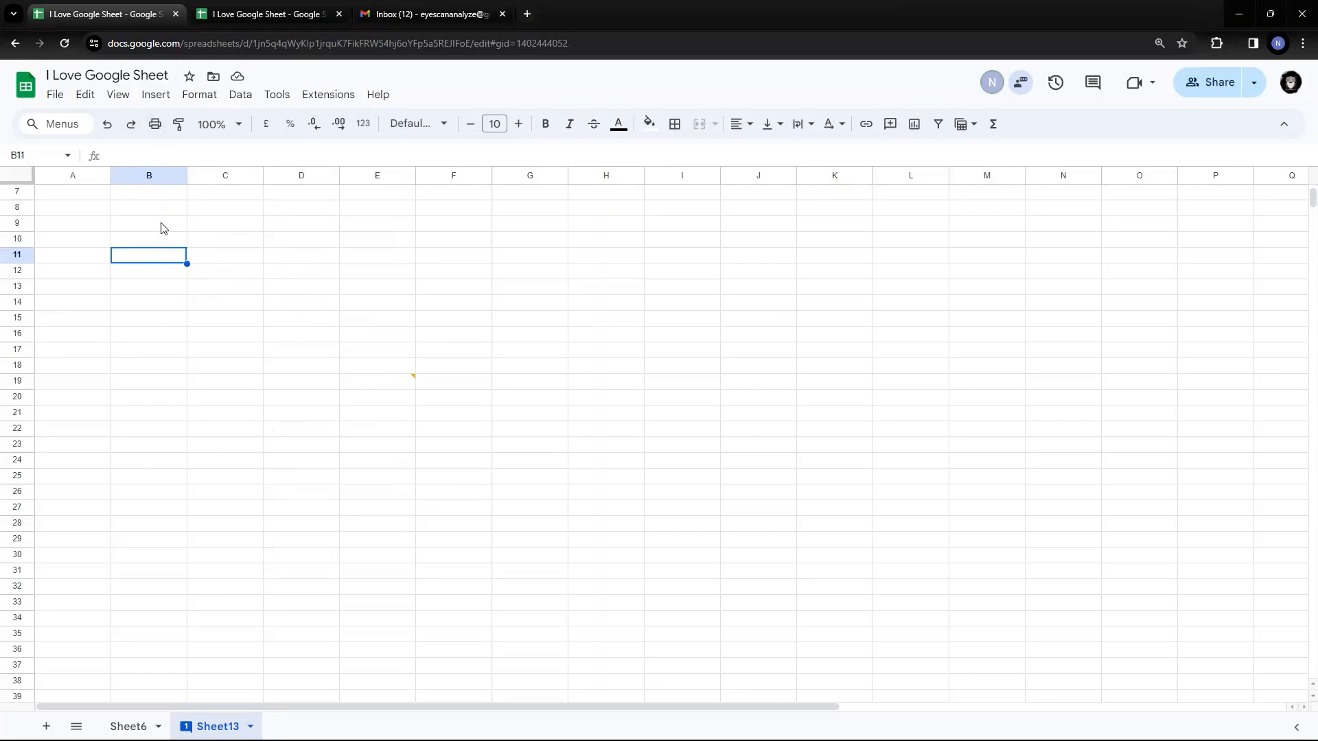
pyautogui.click(154, 94)
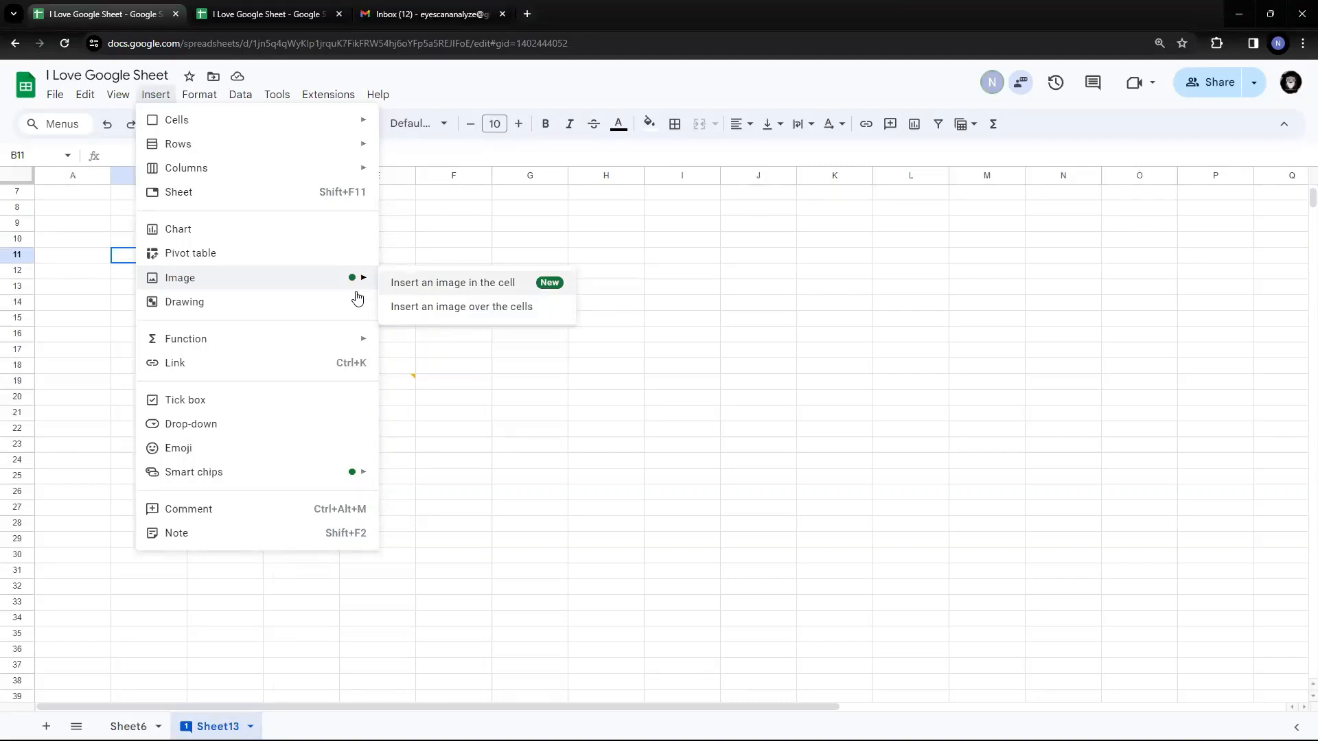
pyautogui.click(96, 258)
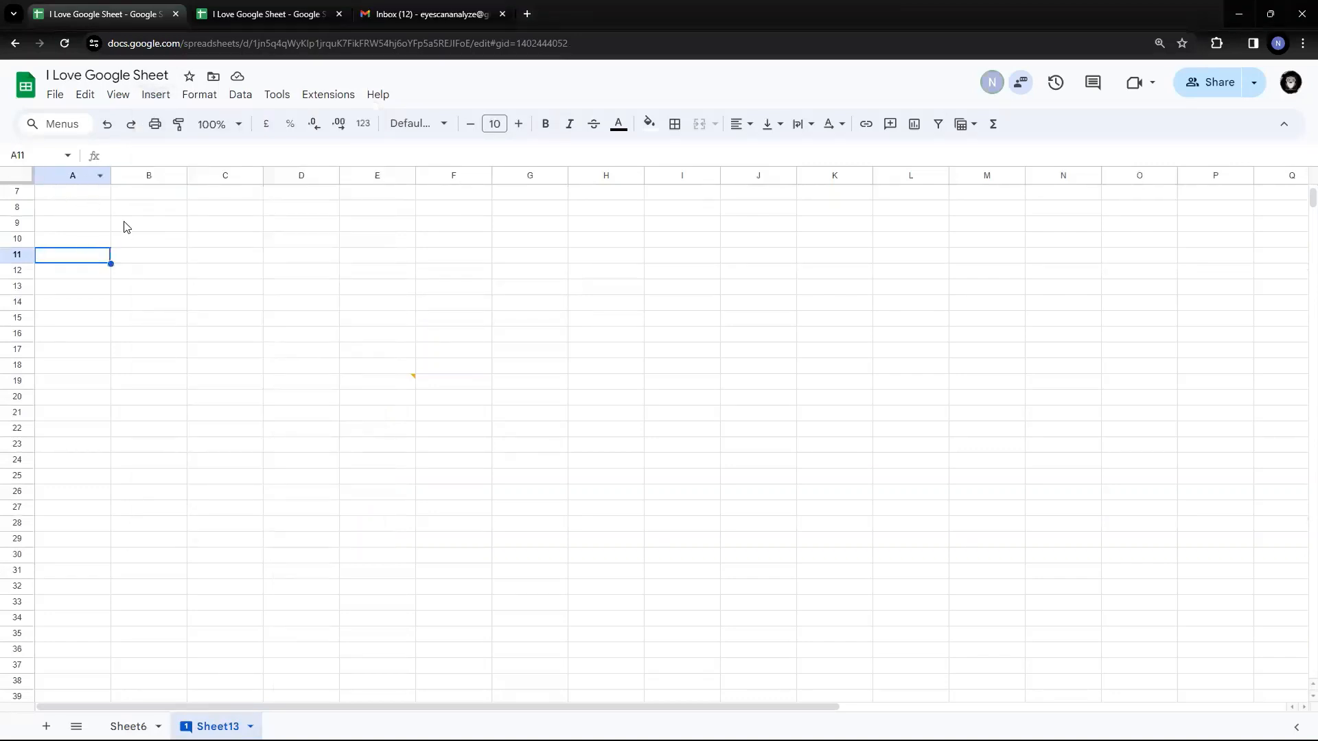
# Step: Start inserting an image in cell B10 of Sheet13, switching its source from file upload to link
pyautogui.click(156, 241)
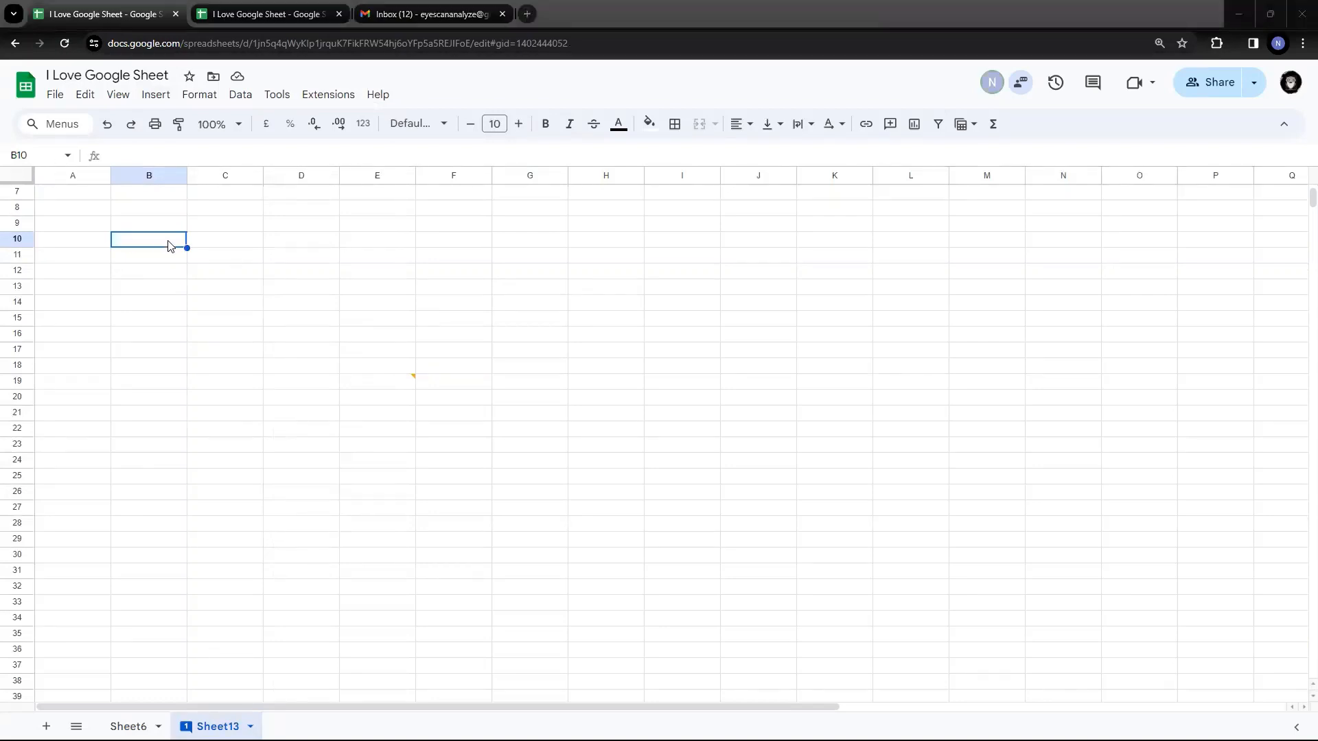
pyautogui.scroll(2, 352, 291)
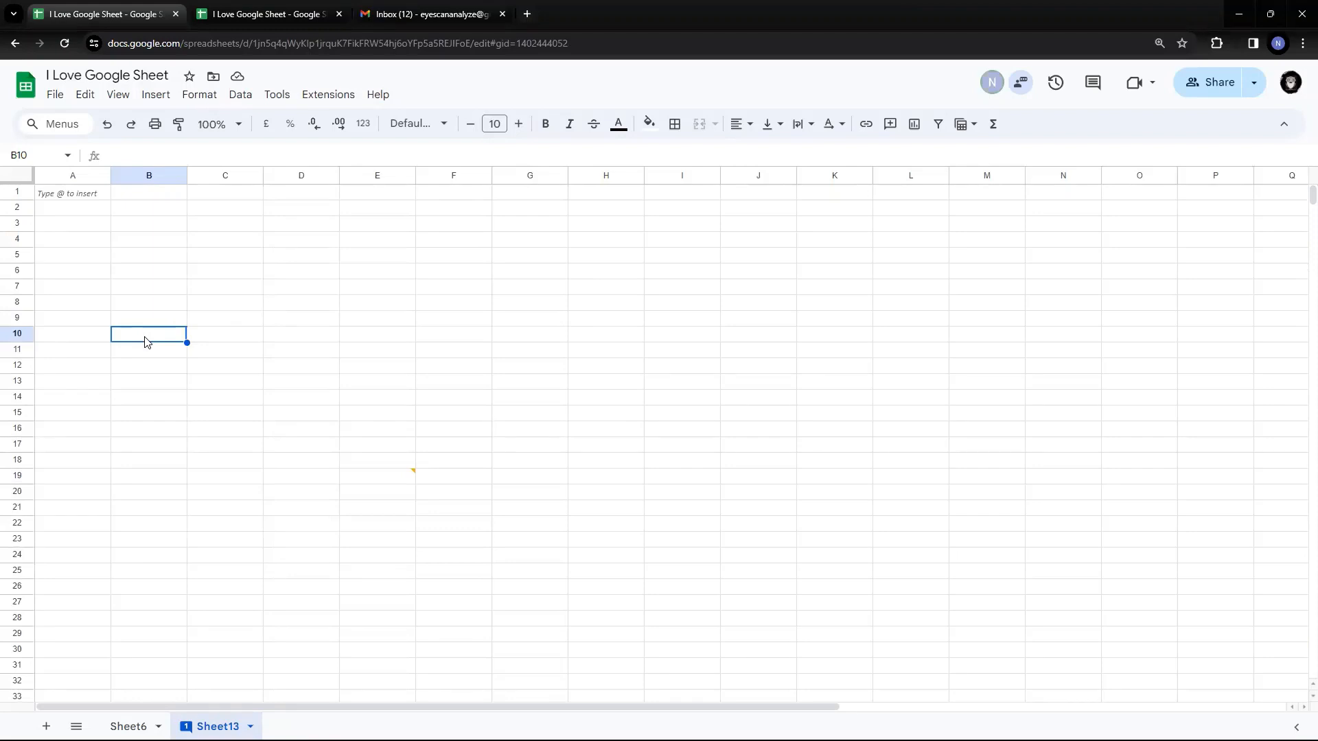
pyautogui.click(157, 96)
pyautogui.moveTo(244, 281)
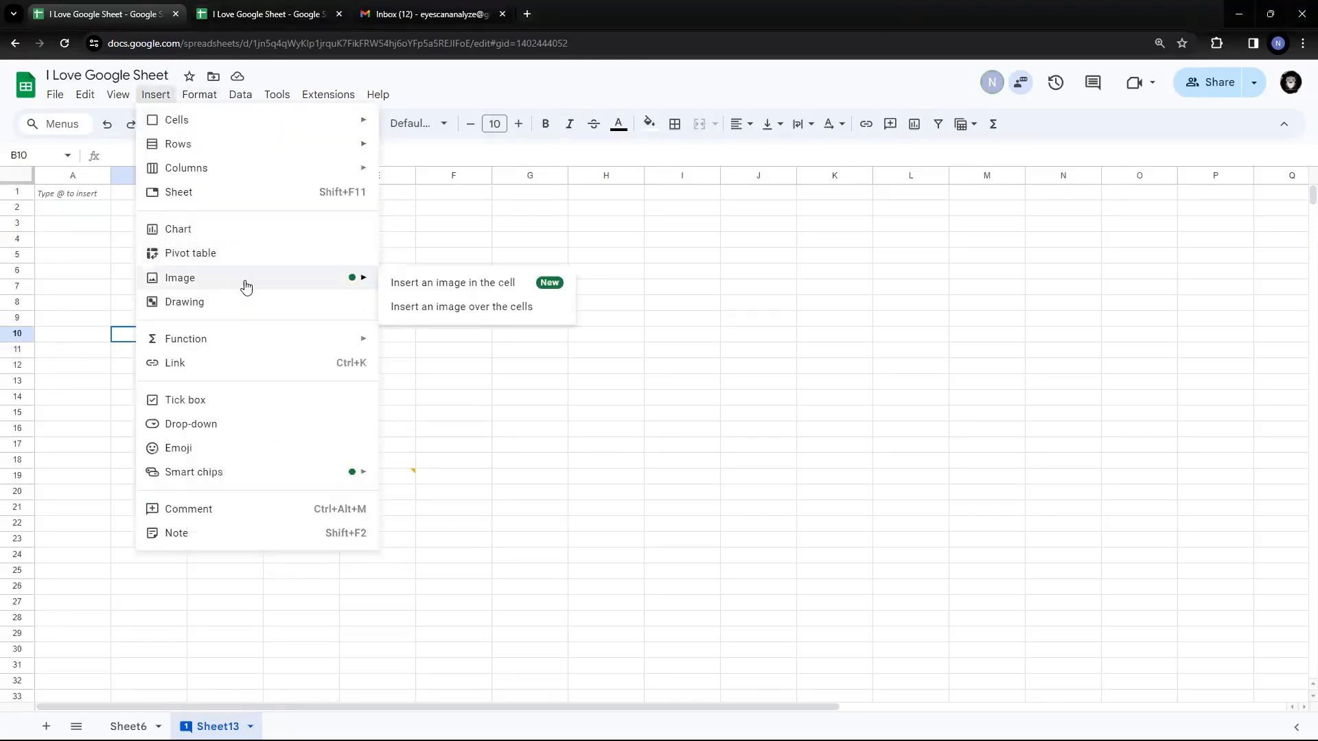
pyautogui.click(481, 287)
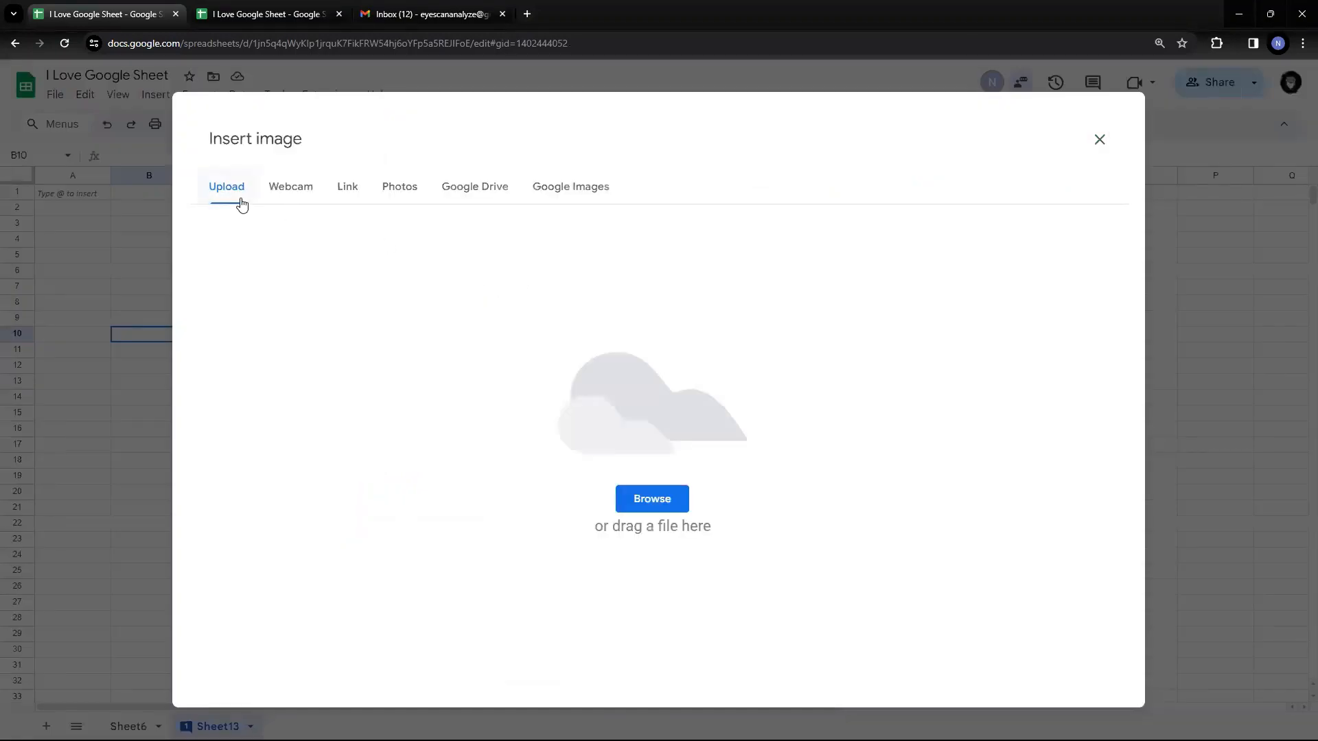
pyautogui.click(652, 501)
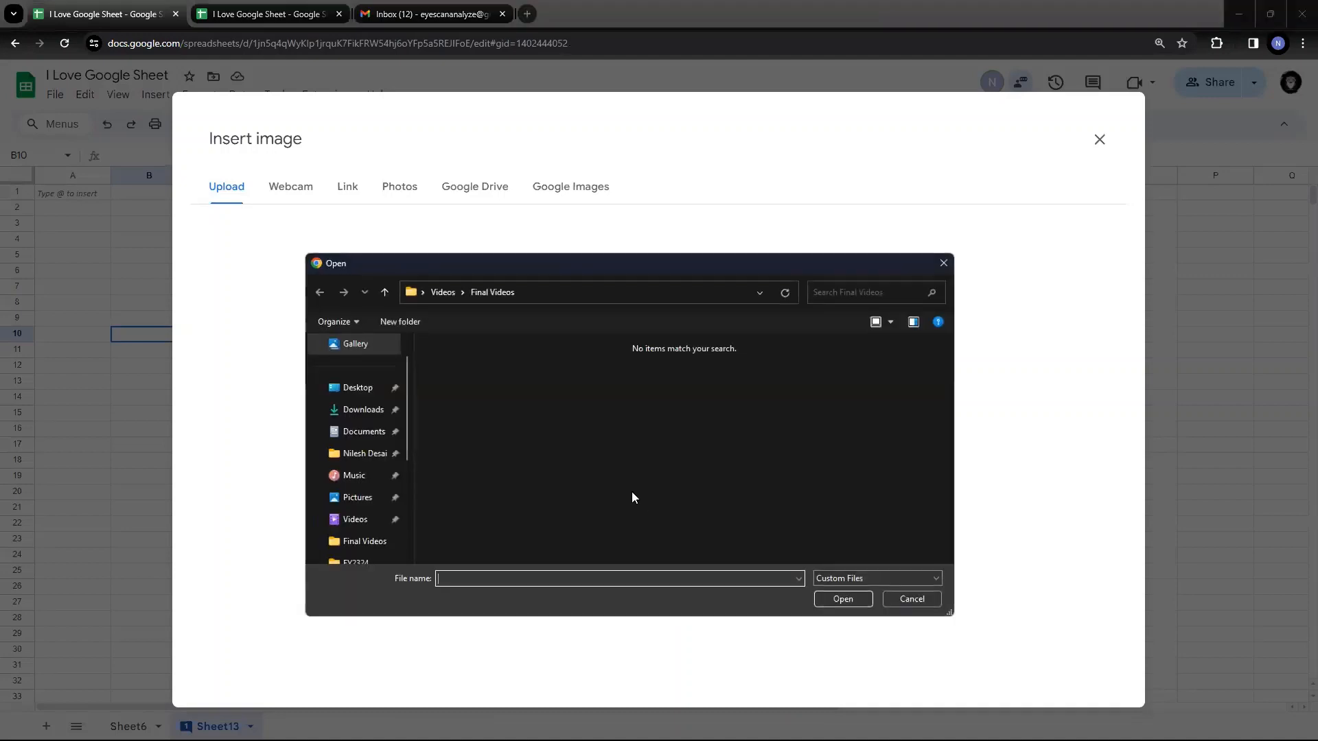
pyautogui.click(912, 599)
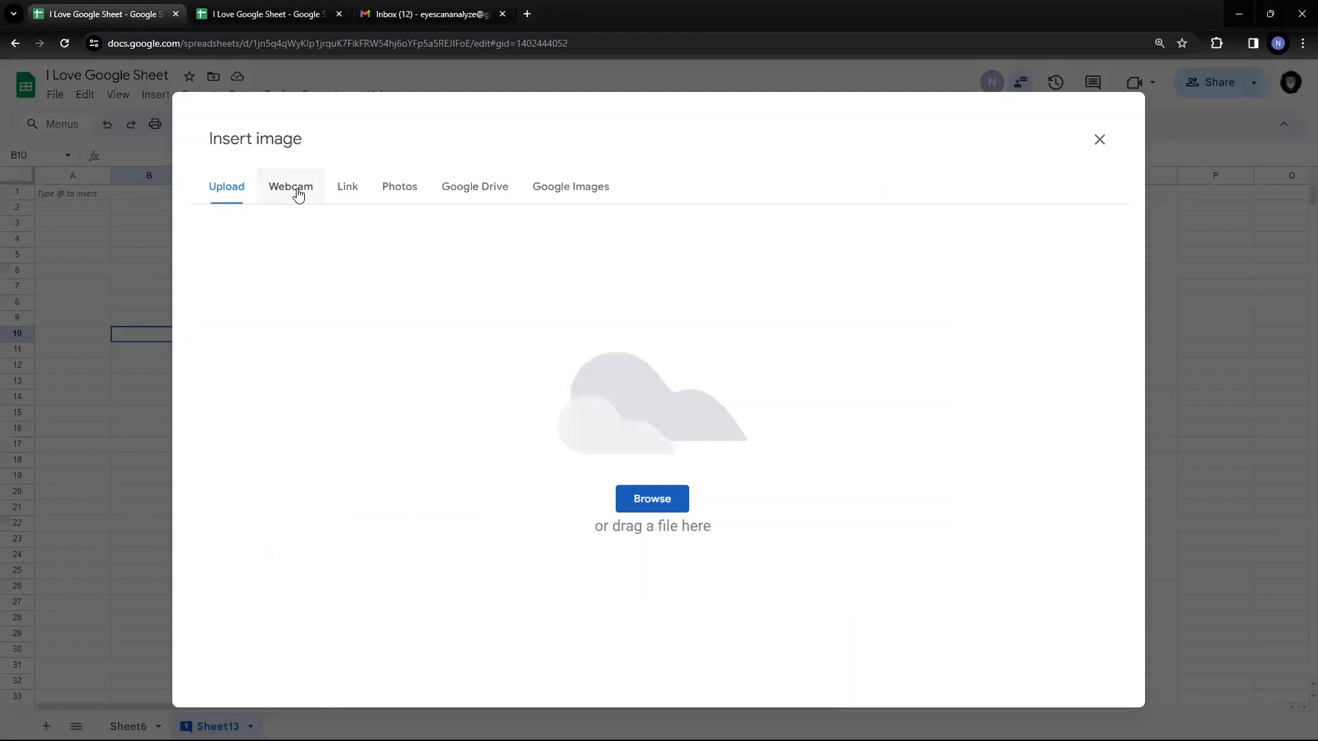
pyautogui.click(353, 192)
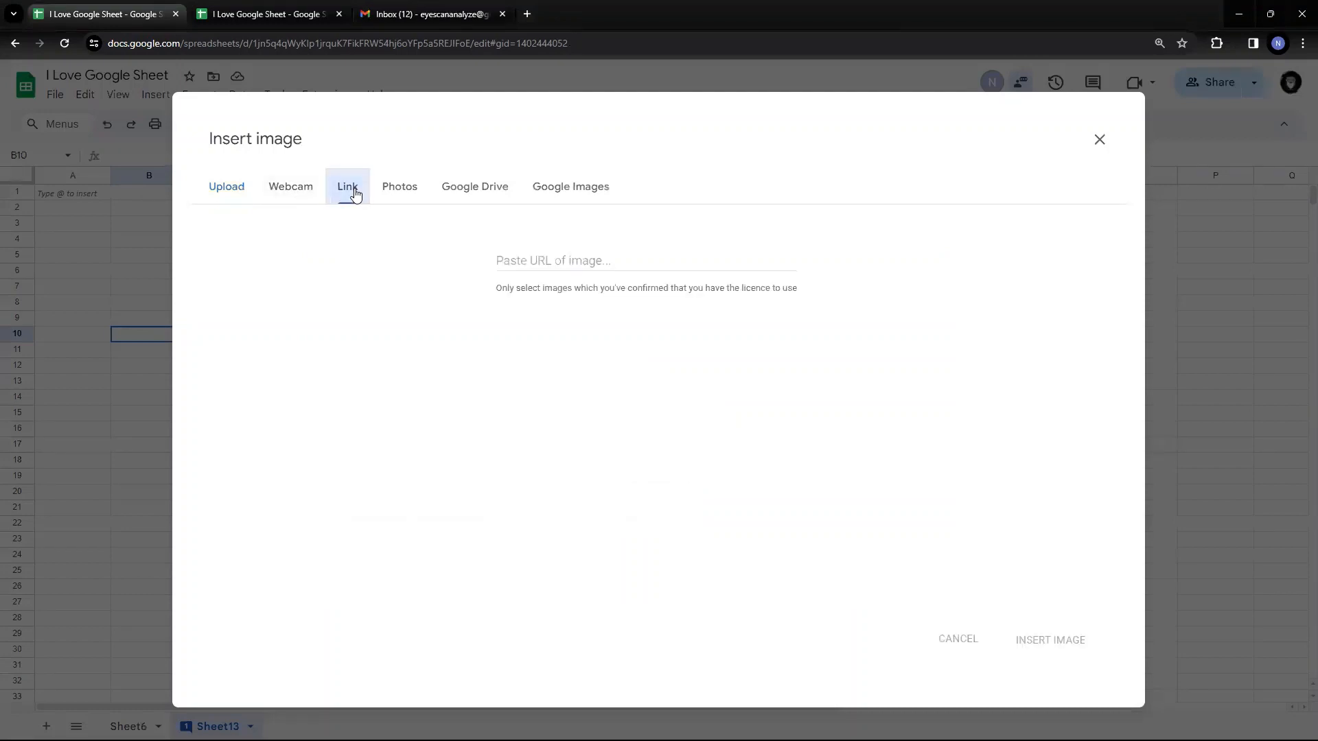
# Step: Search Google for "iron man" in a new browser tab and show the image results
pyautogui.click(527, 15)
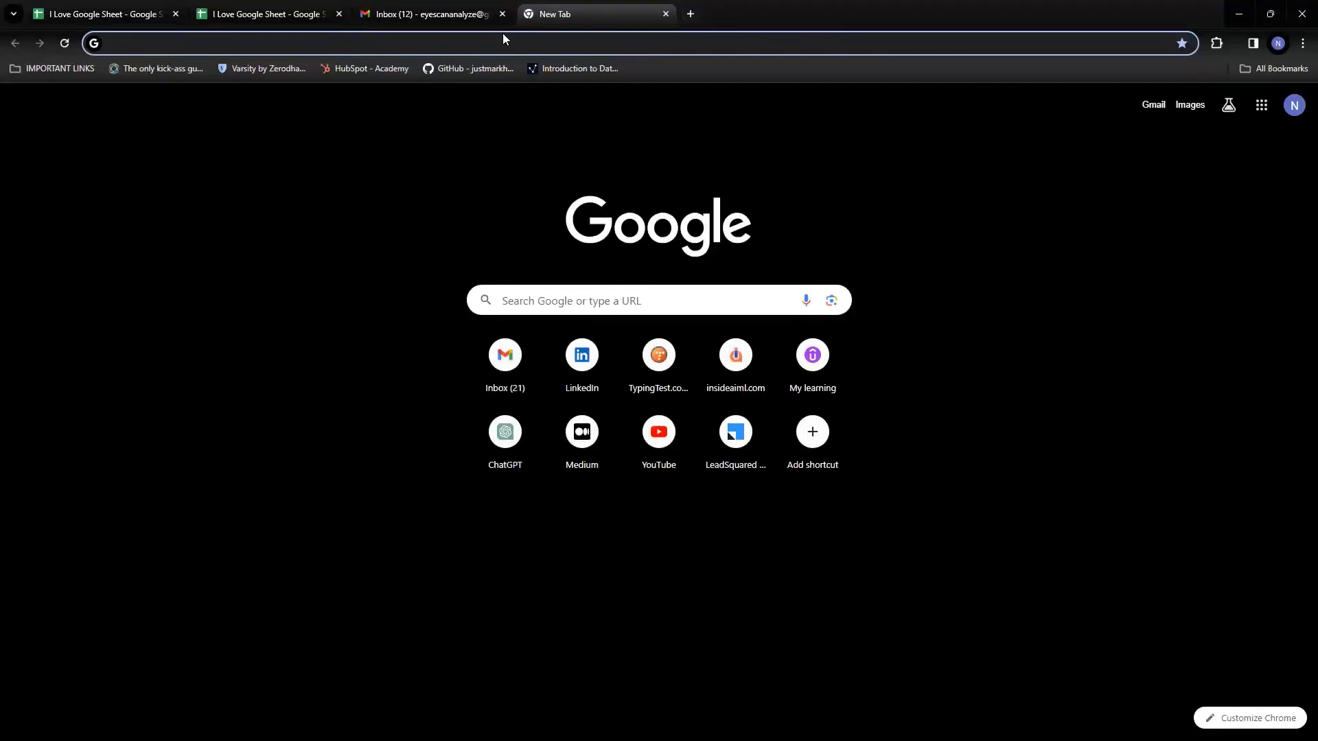
pyautogui.write('iron')
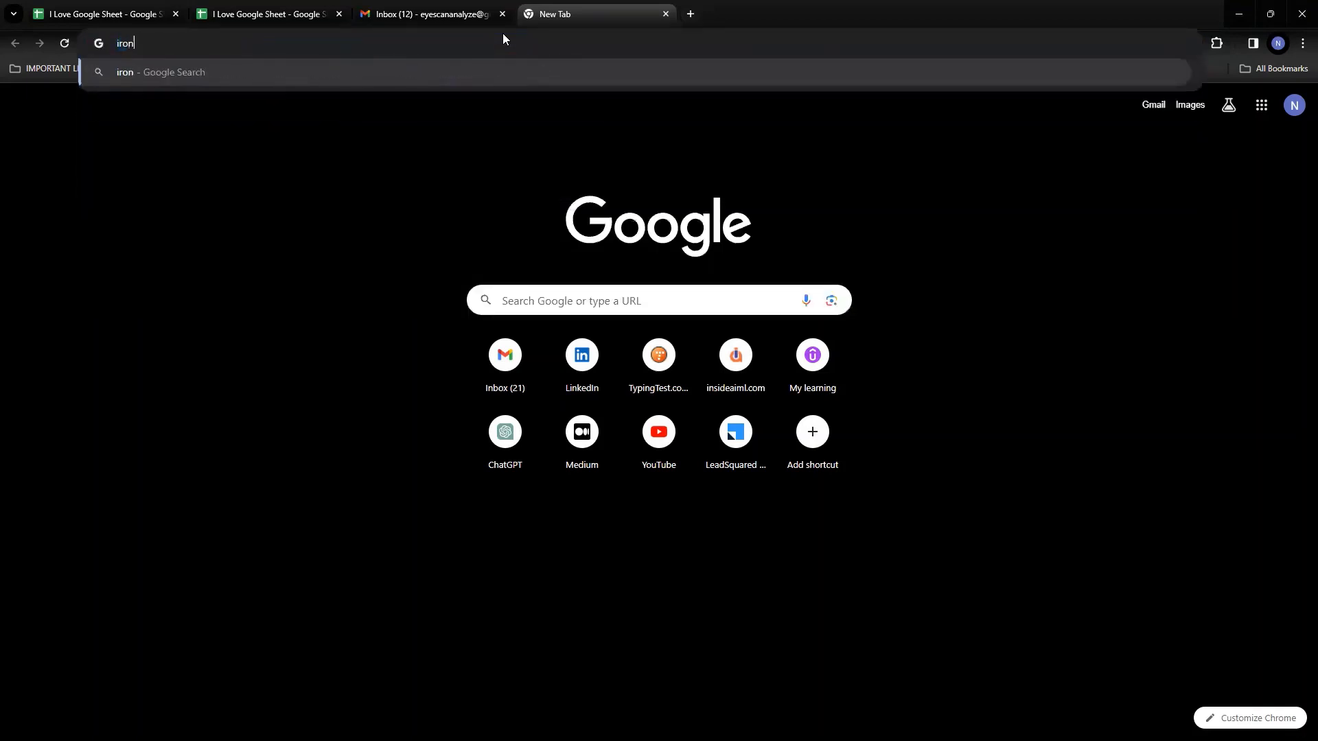
pyautogui.write(' man')
pyautogui.press('Return')
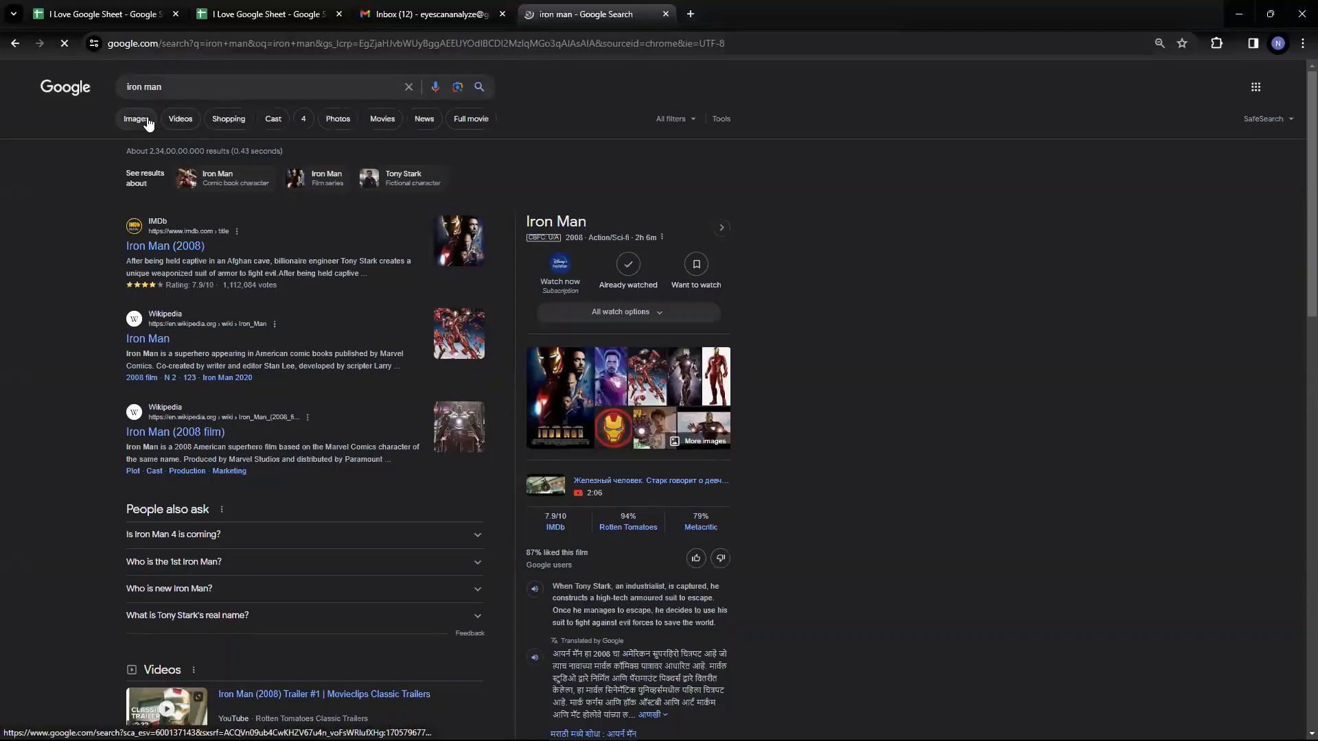
pyautogui.click(137, 120)
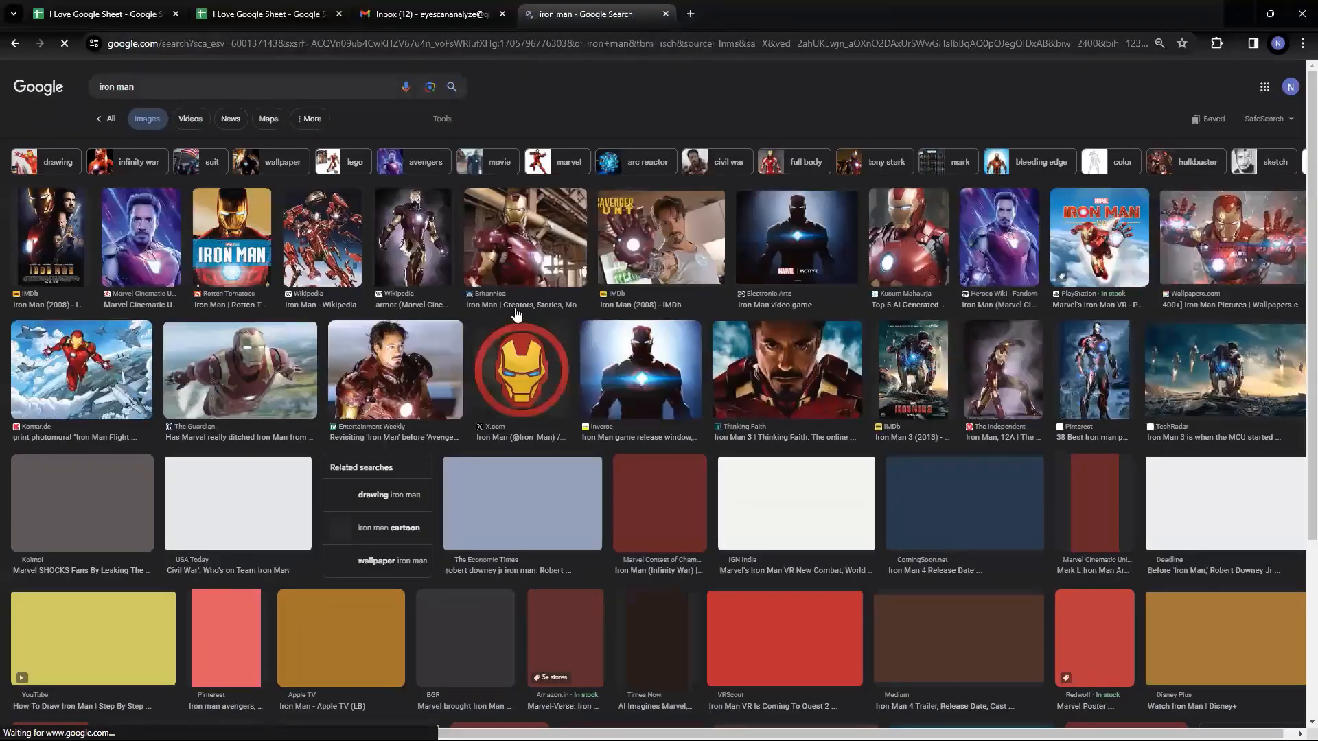
# Step: Try to use the image address of the Britannica Iron Man thumbnail as the URL for the cell image
pyautogui.rightClick(527, 238)
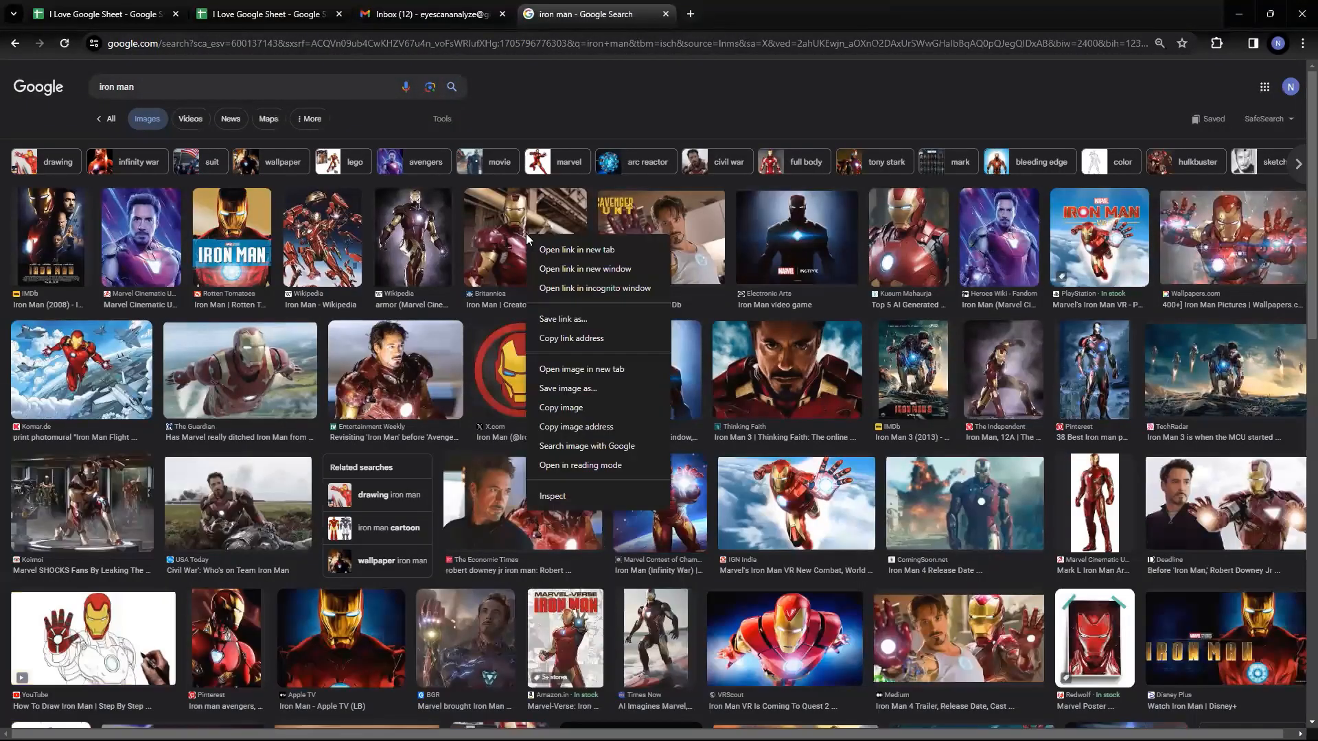
pyautogui.click(585, 431)
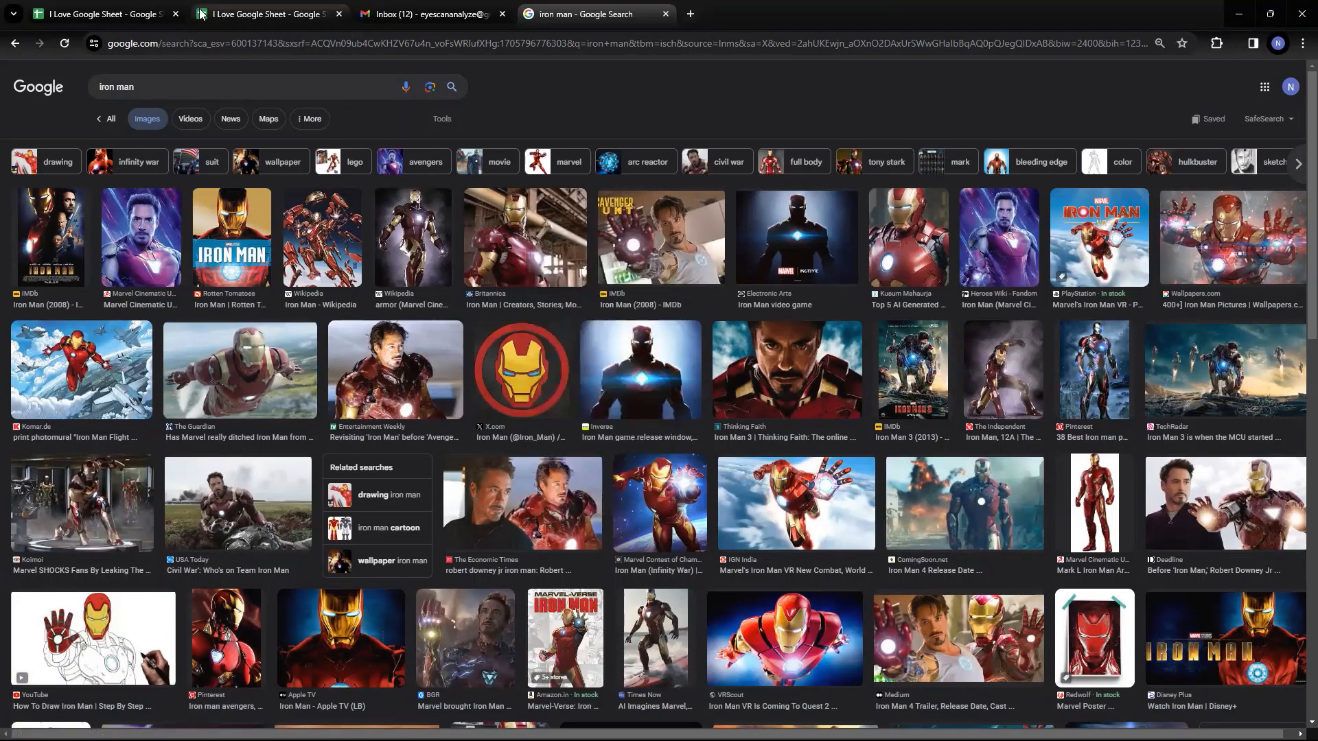
pyautogui.click(86, 11)
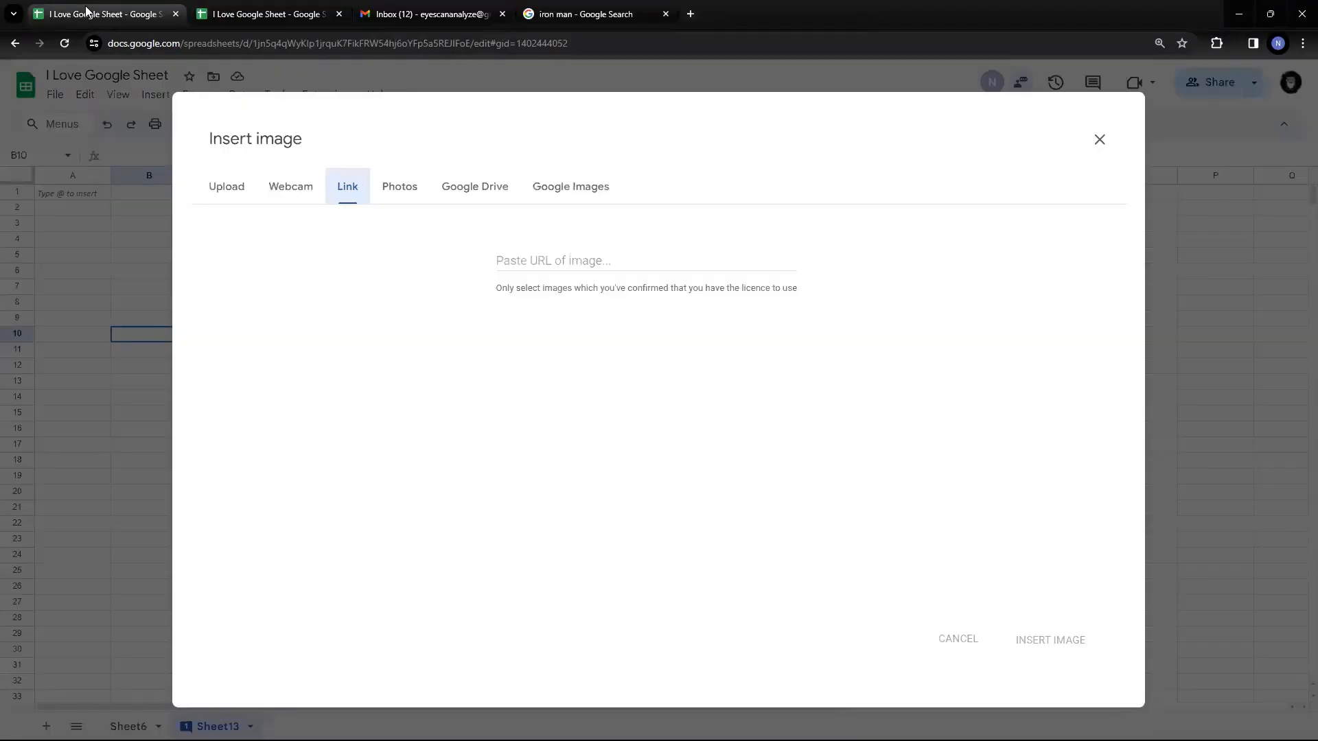
pyautogui.click(577, 261)
pyautogui.hotkey('ctrl', 'v')
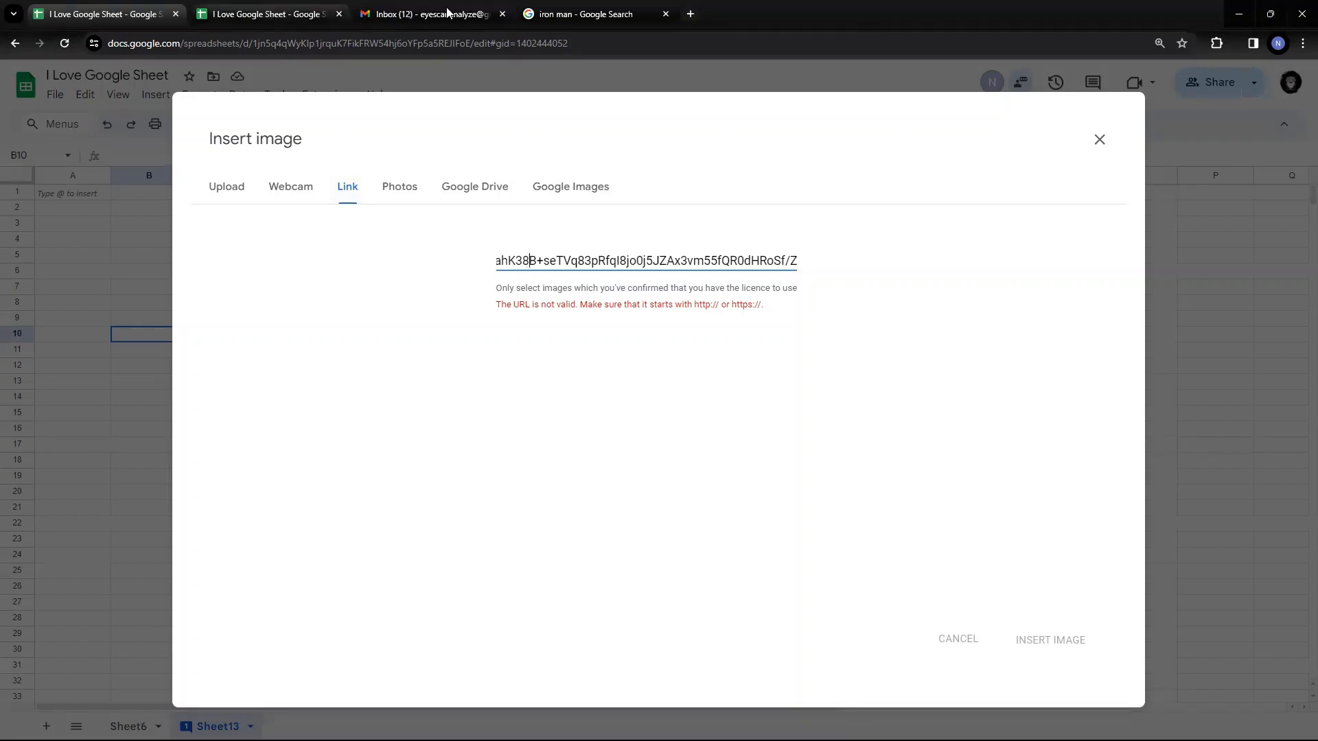
# Step: Try the image address from the enlarged preview of the Britannica Iron Man result as the URL, and clear the field
pyautogui.click(573, 13)
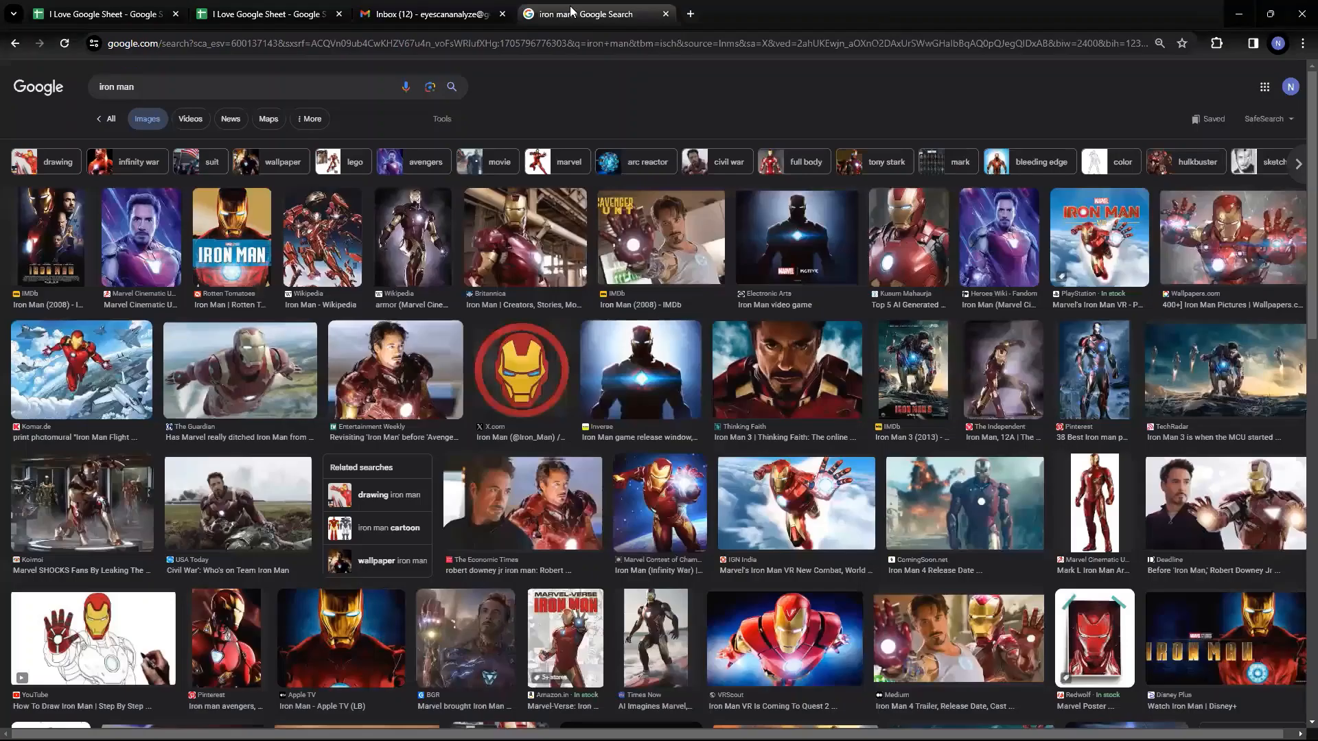
pyautogui.click(532, 258)
pyautogui.rightClick(1102, 302)
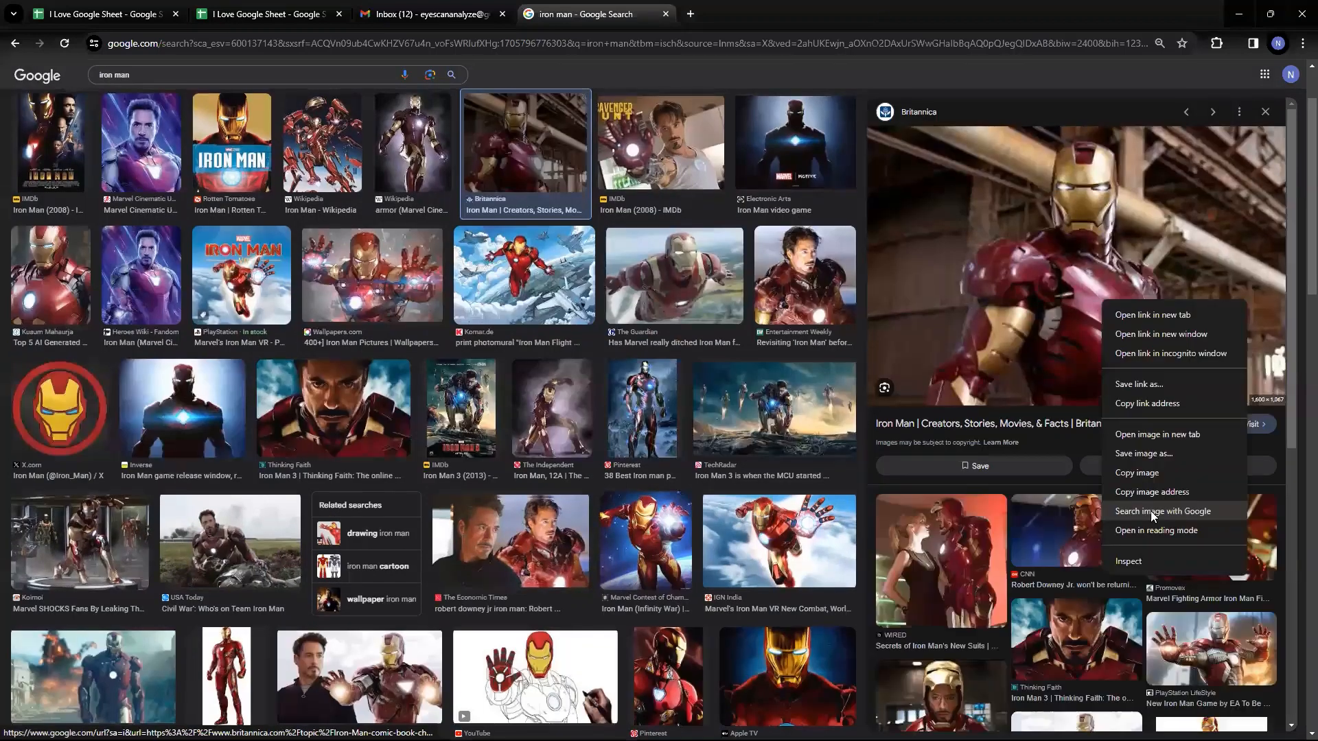
pyautogui.click(1153, 491)
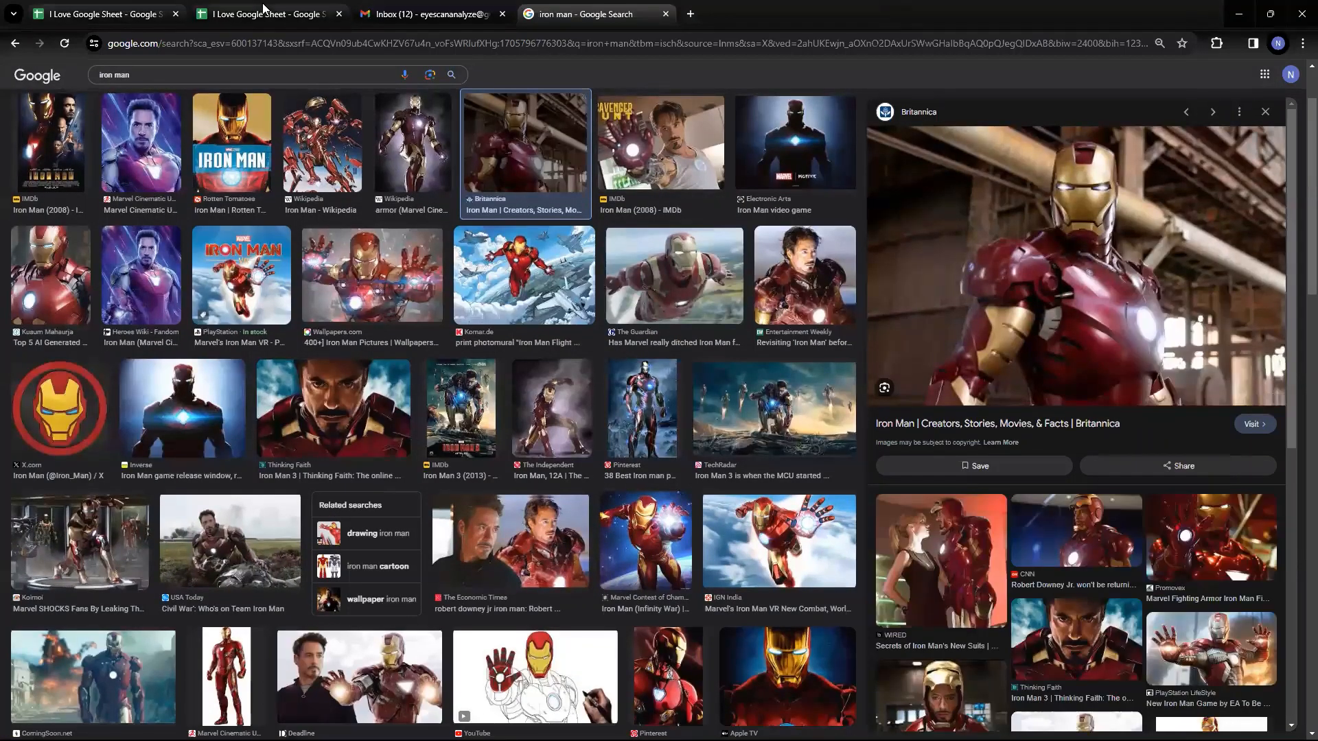
pyautogui.click(103, 13)
pyautogui.hotkey('ctrl', 'a')
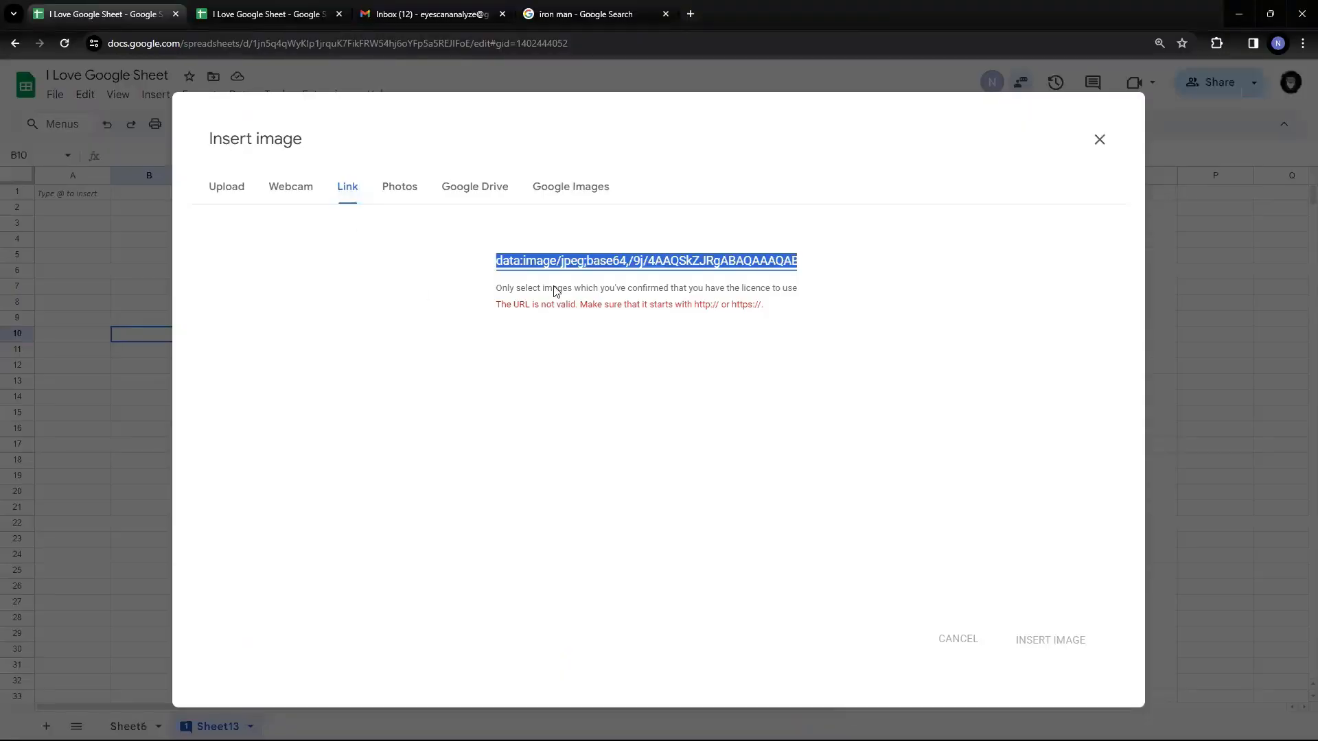
pyautogui.hotkey('ctrl', 'v')
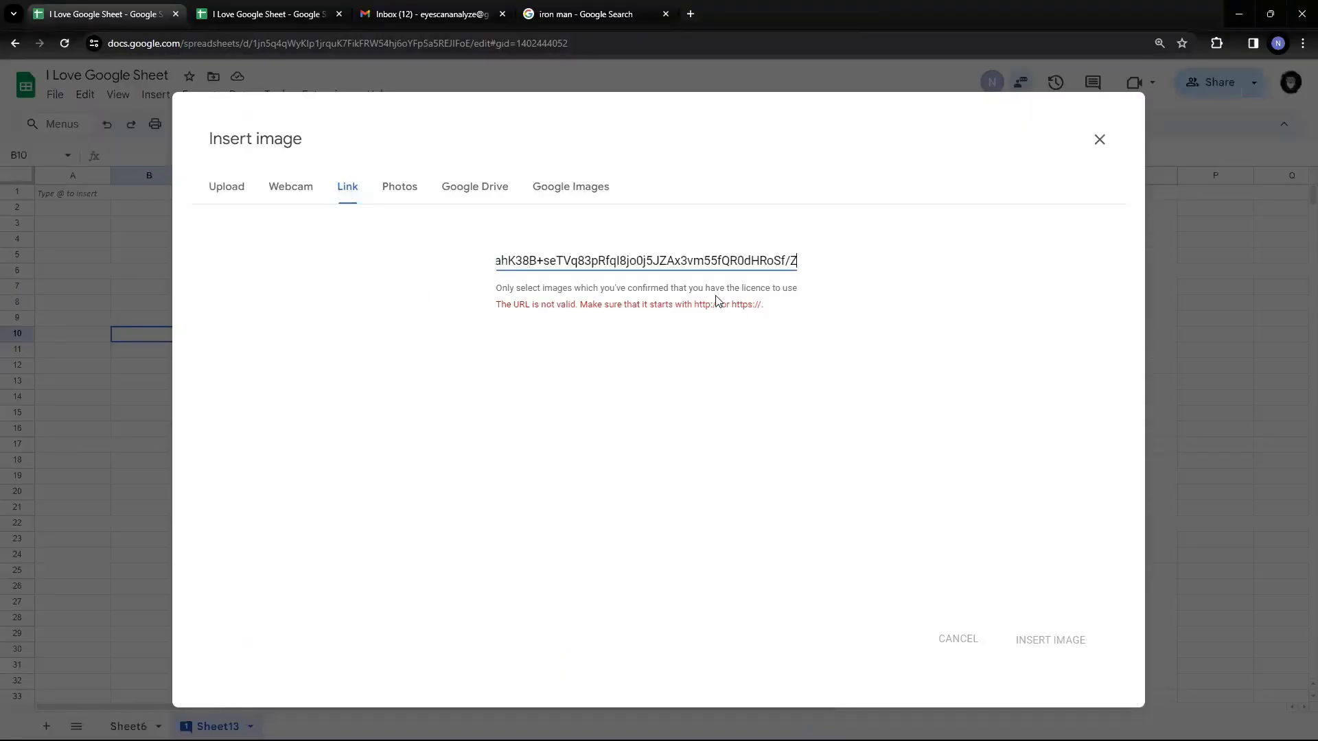
pyautogui.hotkey('ctrl', 'a')
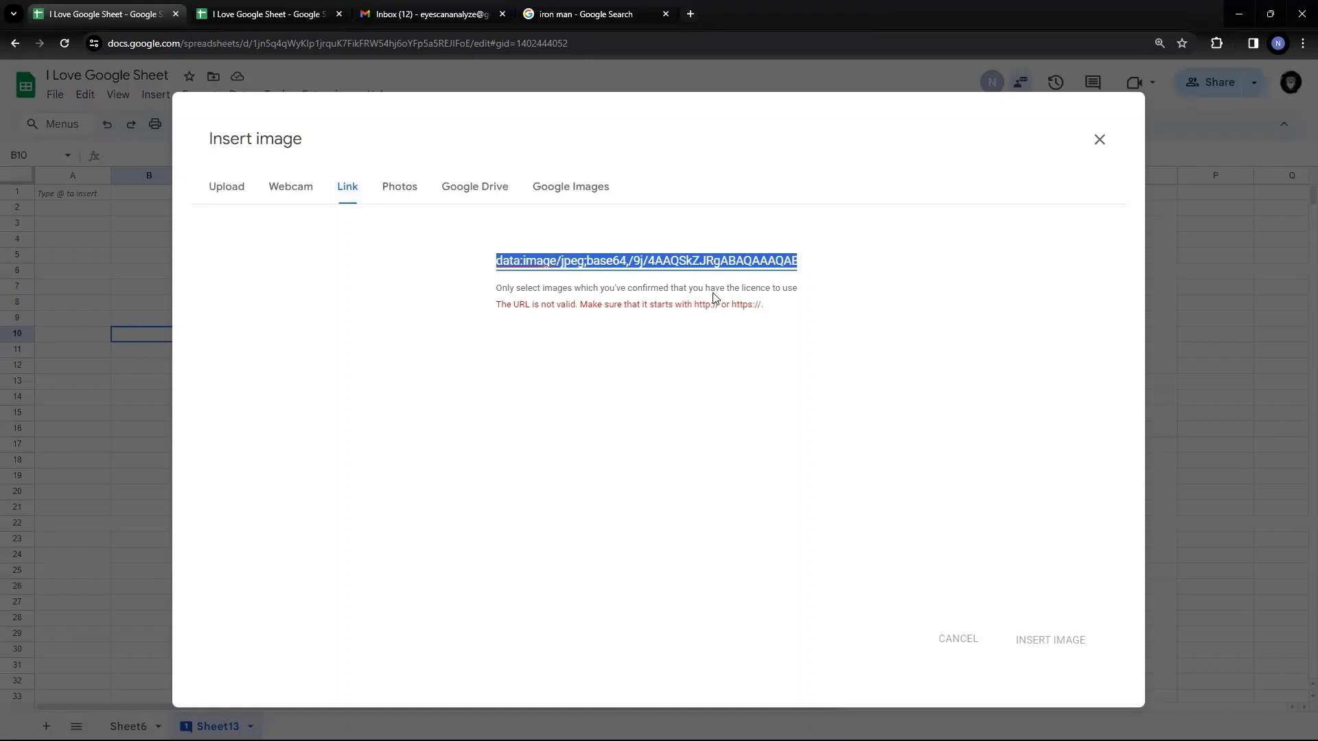
pyautogui.press('BackSpace')
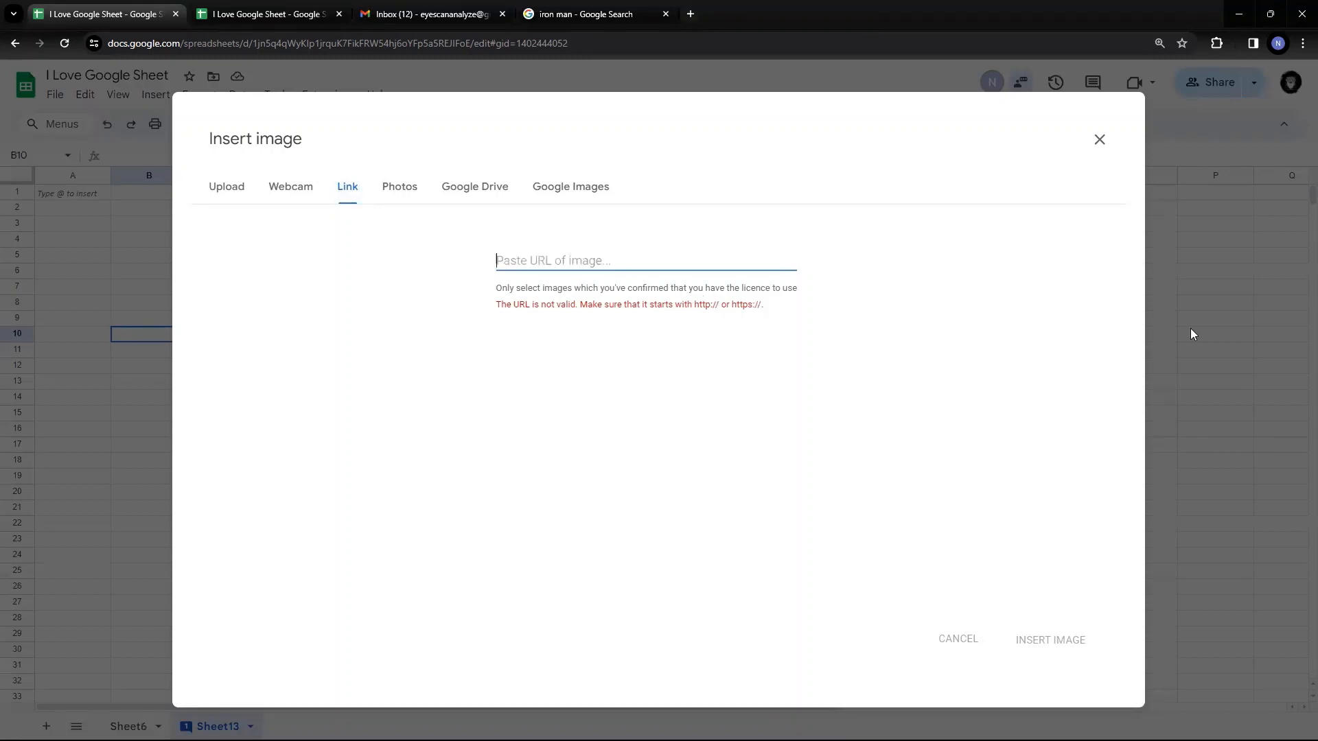
# Step: Try the page address of Britannica's Iron Man article, with its picture enlarged, as the image URL, and clear the field
pyautogui.hotkey('alt', 'Tab')
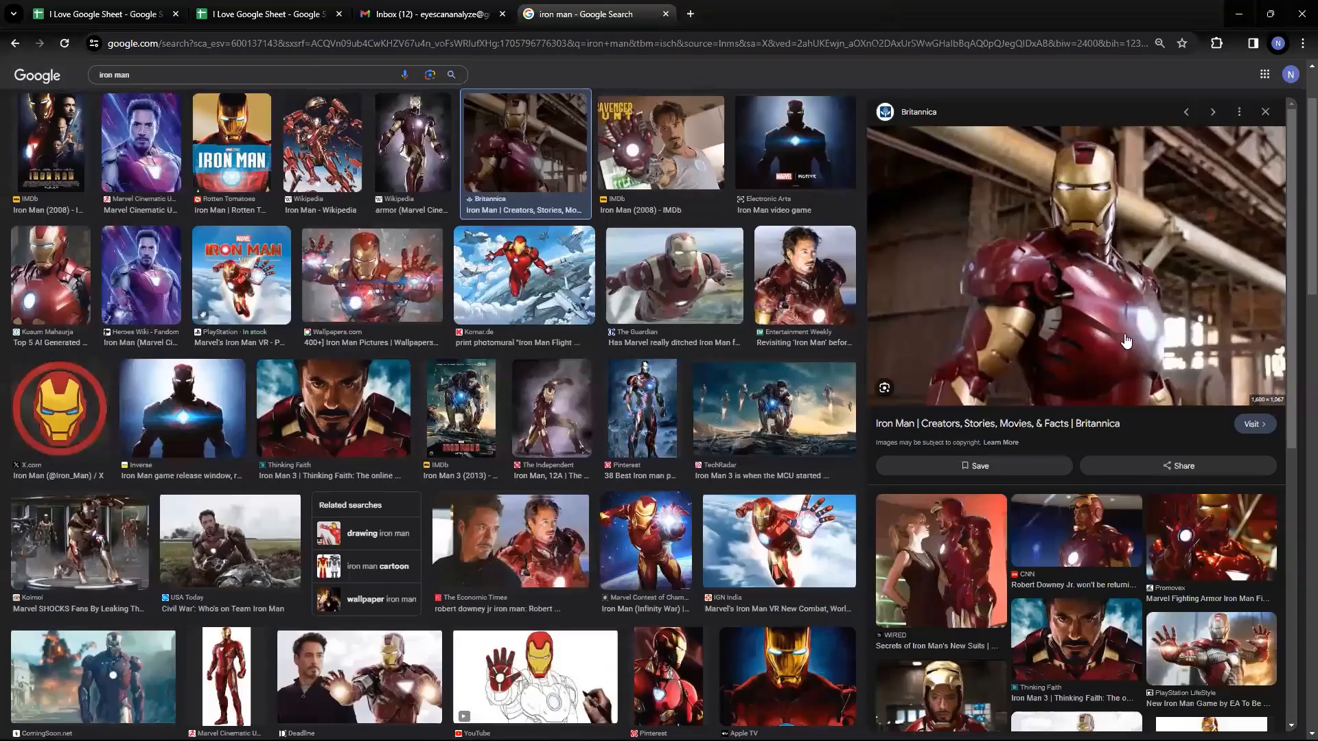
pyautogui.click(1109, 311)
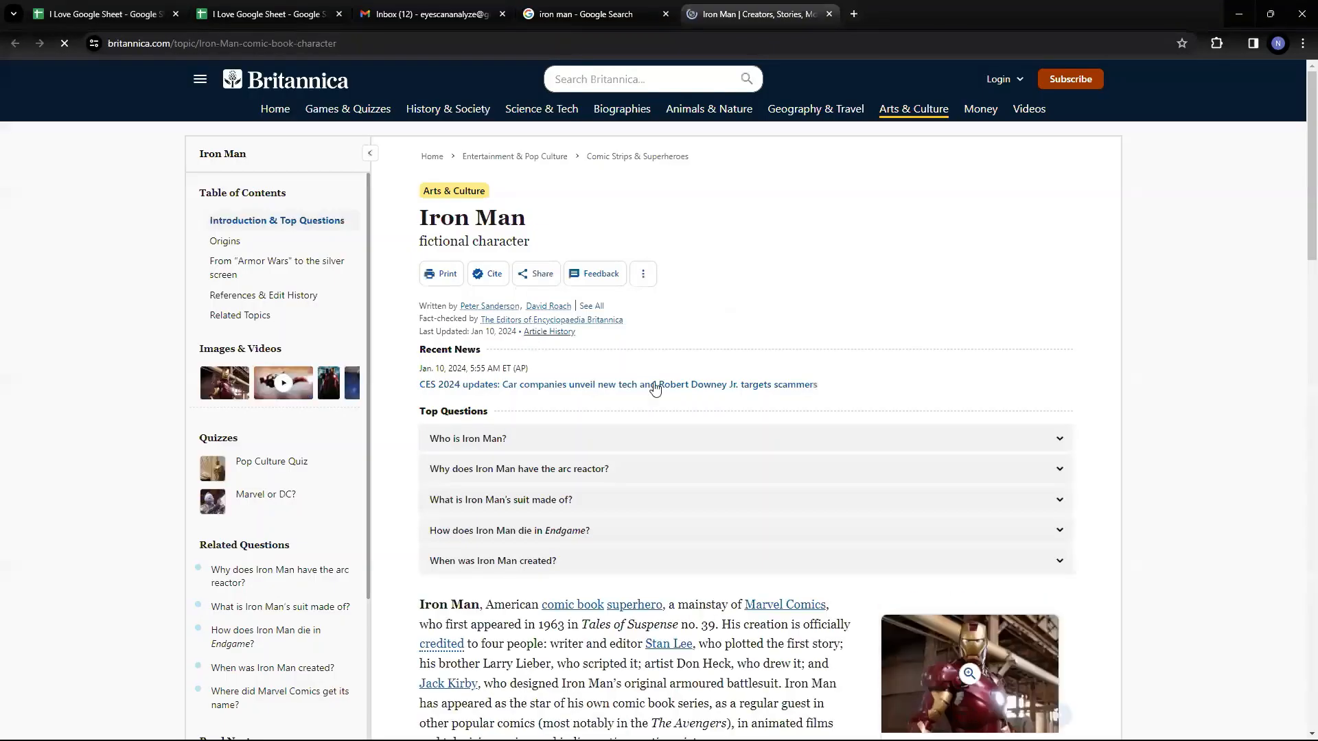
pyautogui.scroll(-4, 949, 396)
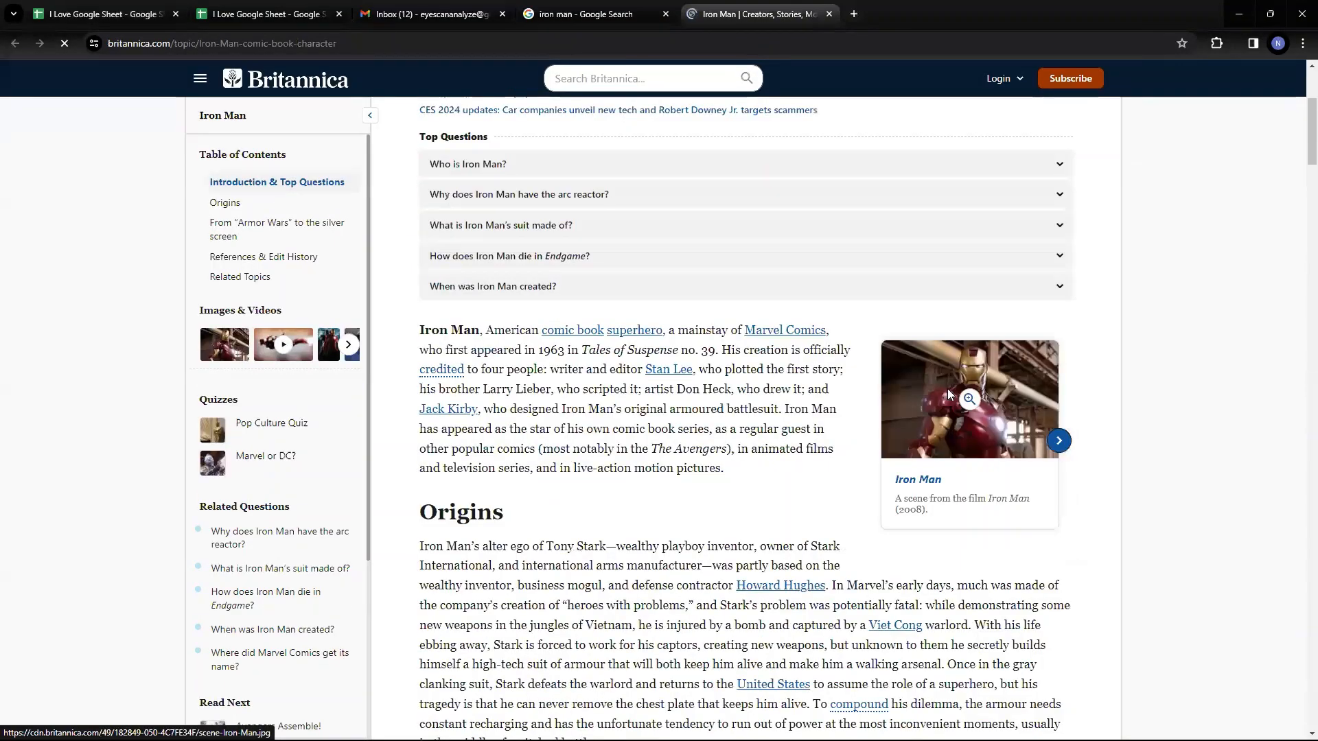
pyautogui.click(948, 391)
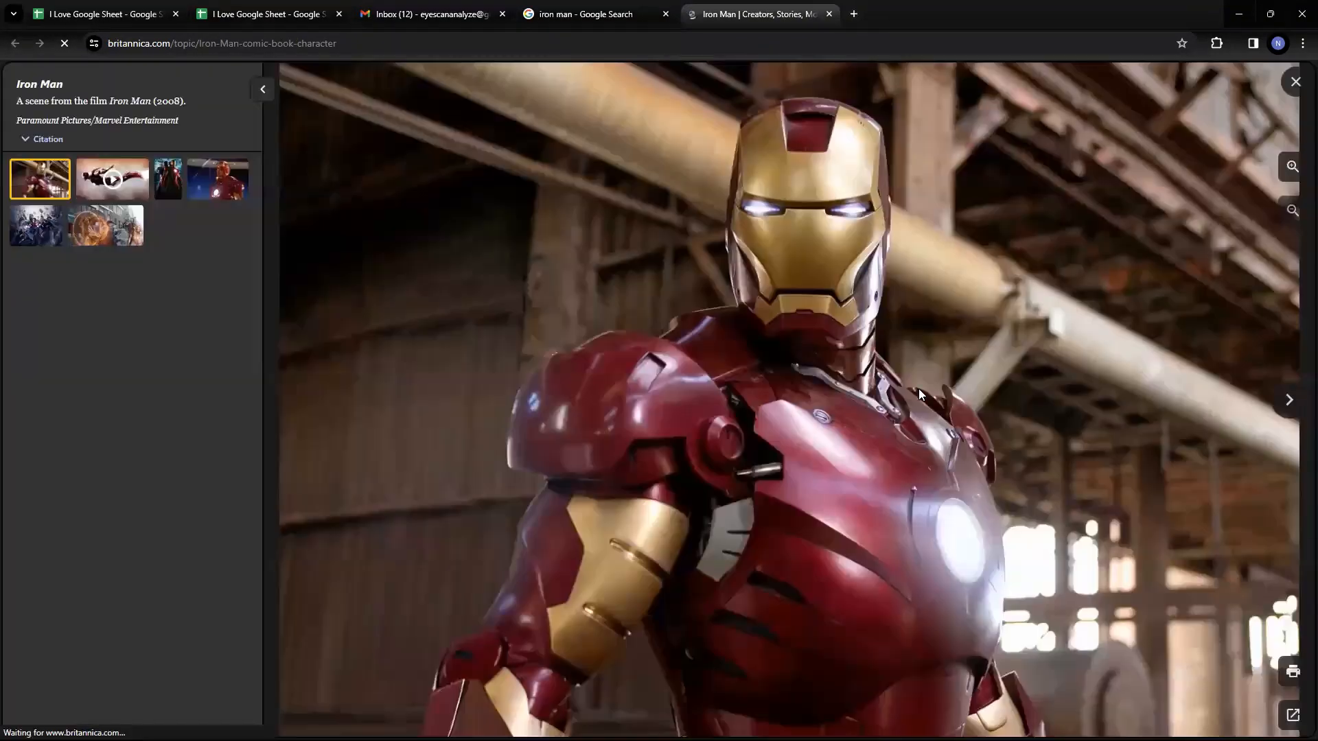
pyautogui.click(370, 45)
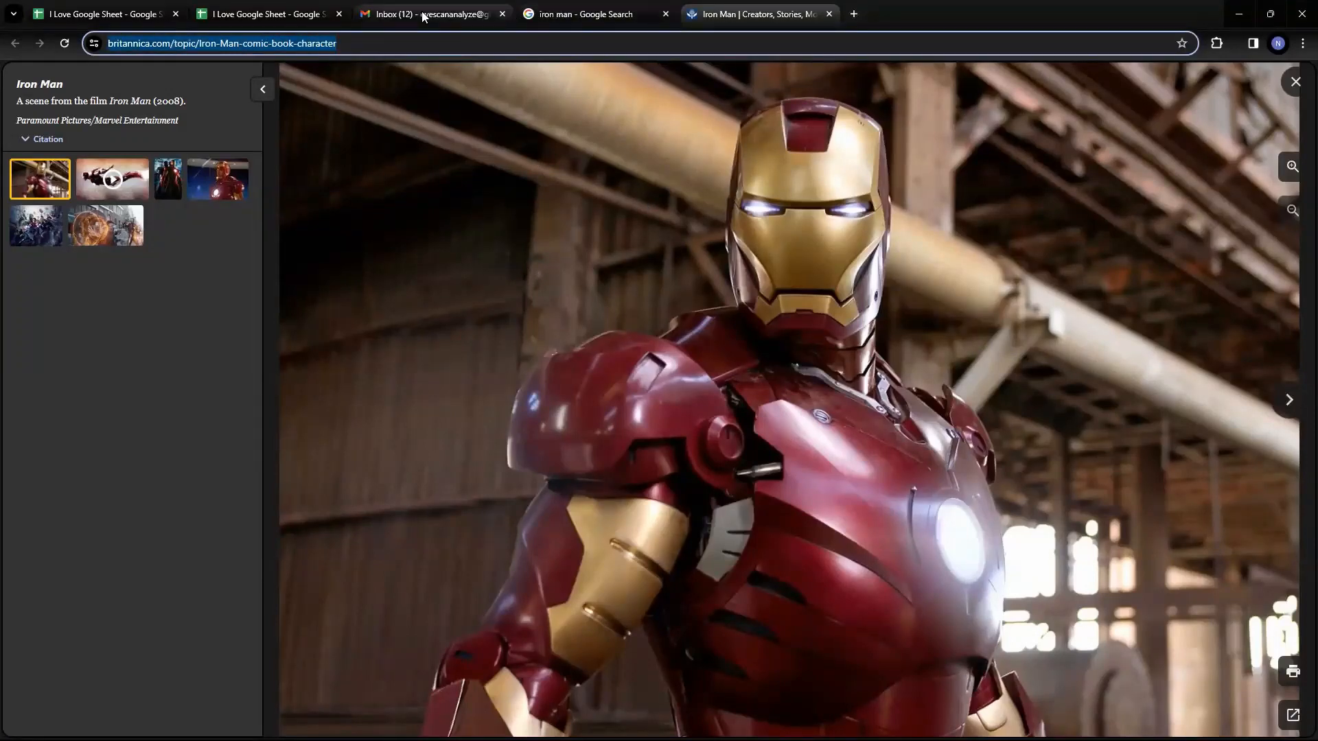
pyautogui.click(81, 18)
pyautogui.hotkey('ctrl', 'v')
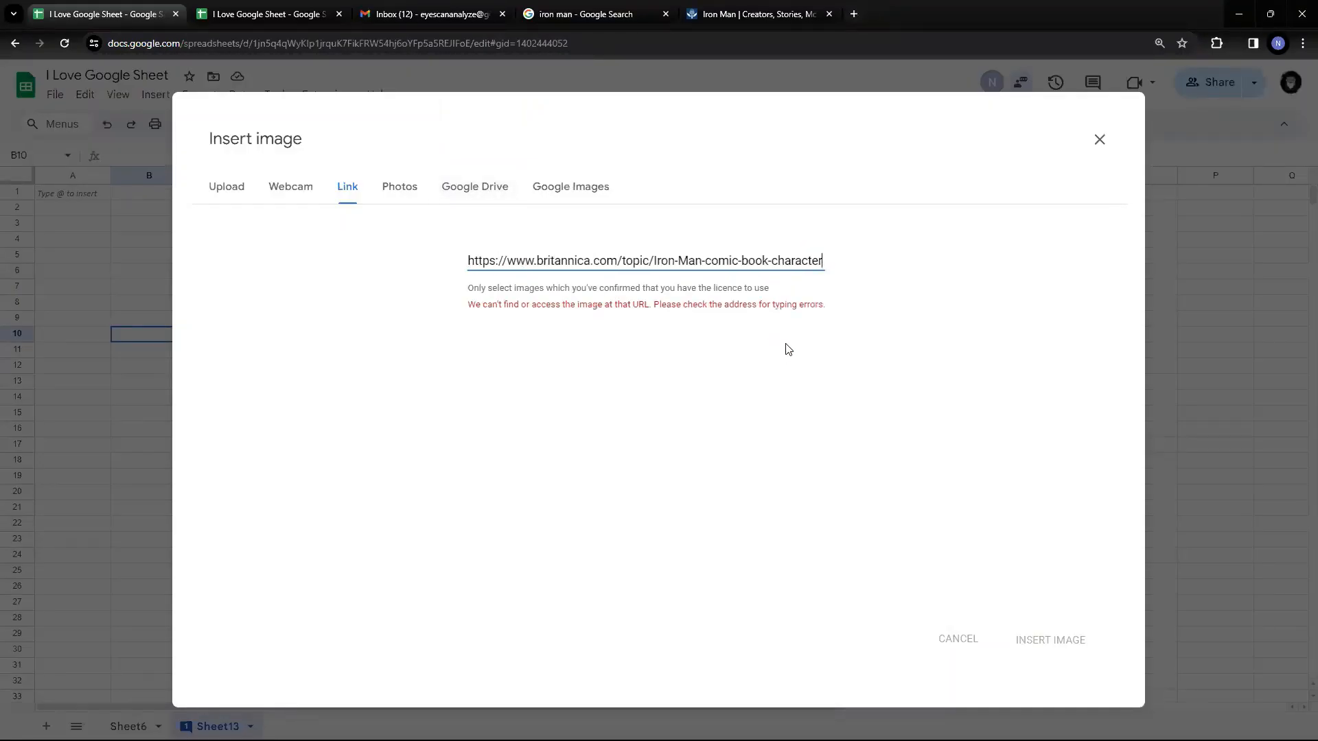
pyautogui.hotkey('ctrl', 'a')
pyautogui.press('BackSpace')
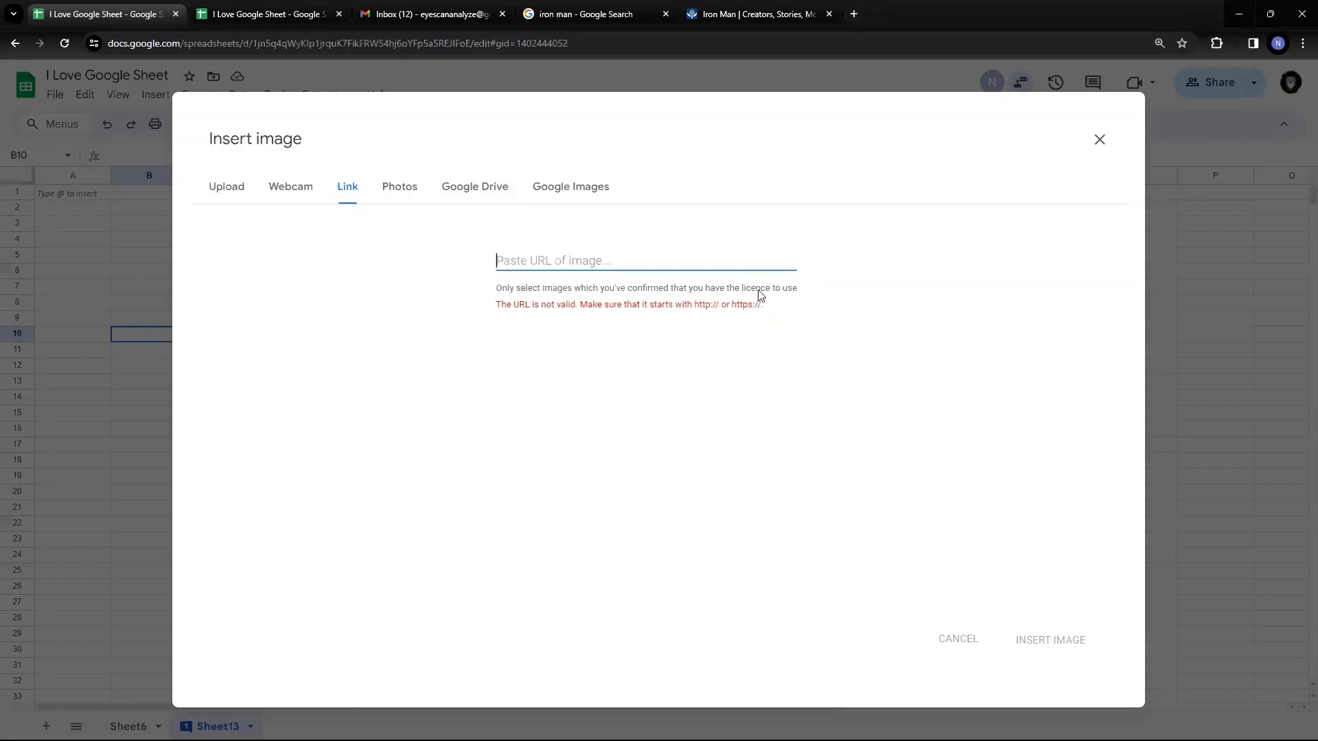
# Step: Go back to the enlarged Britannica picture and close its browser tab to return to the image results
pyautogui.hotkey('alt', 'Tab')
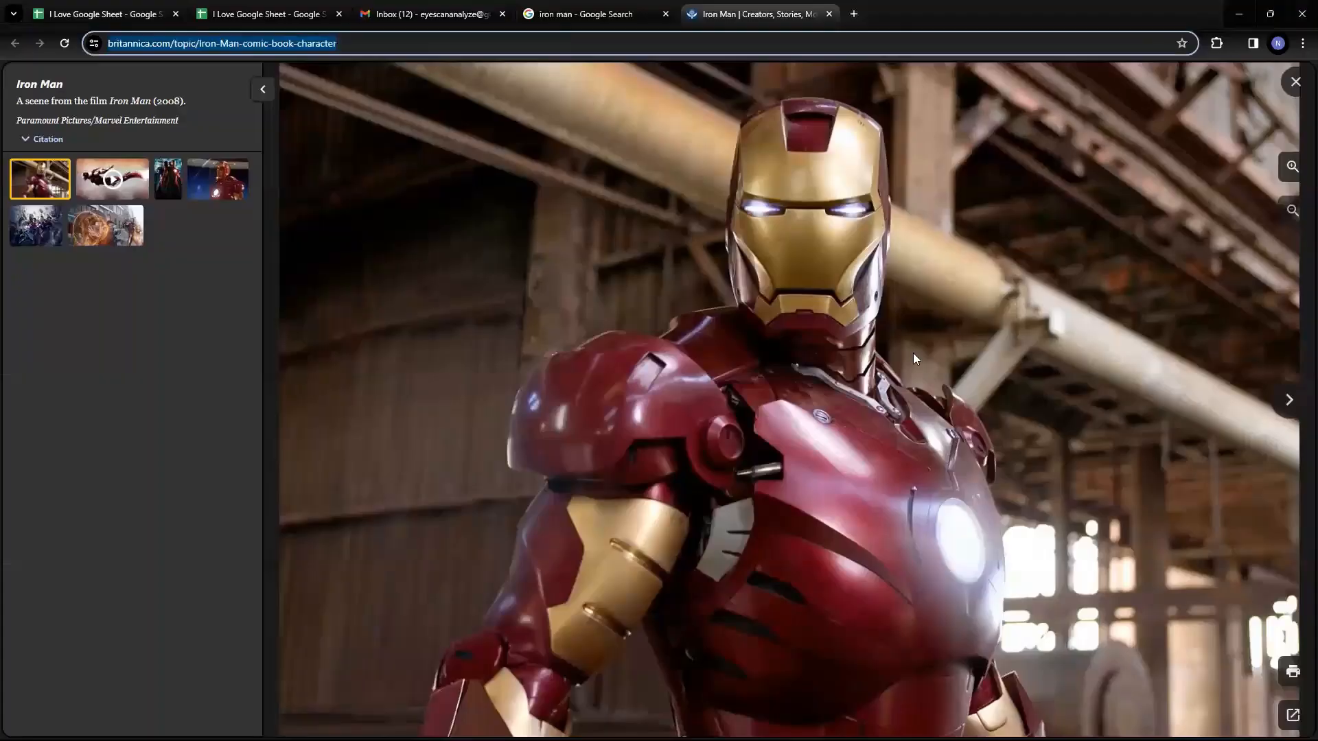
pyautogui.rightClick(831, 295)
pyautogui.click(577, 295)
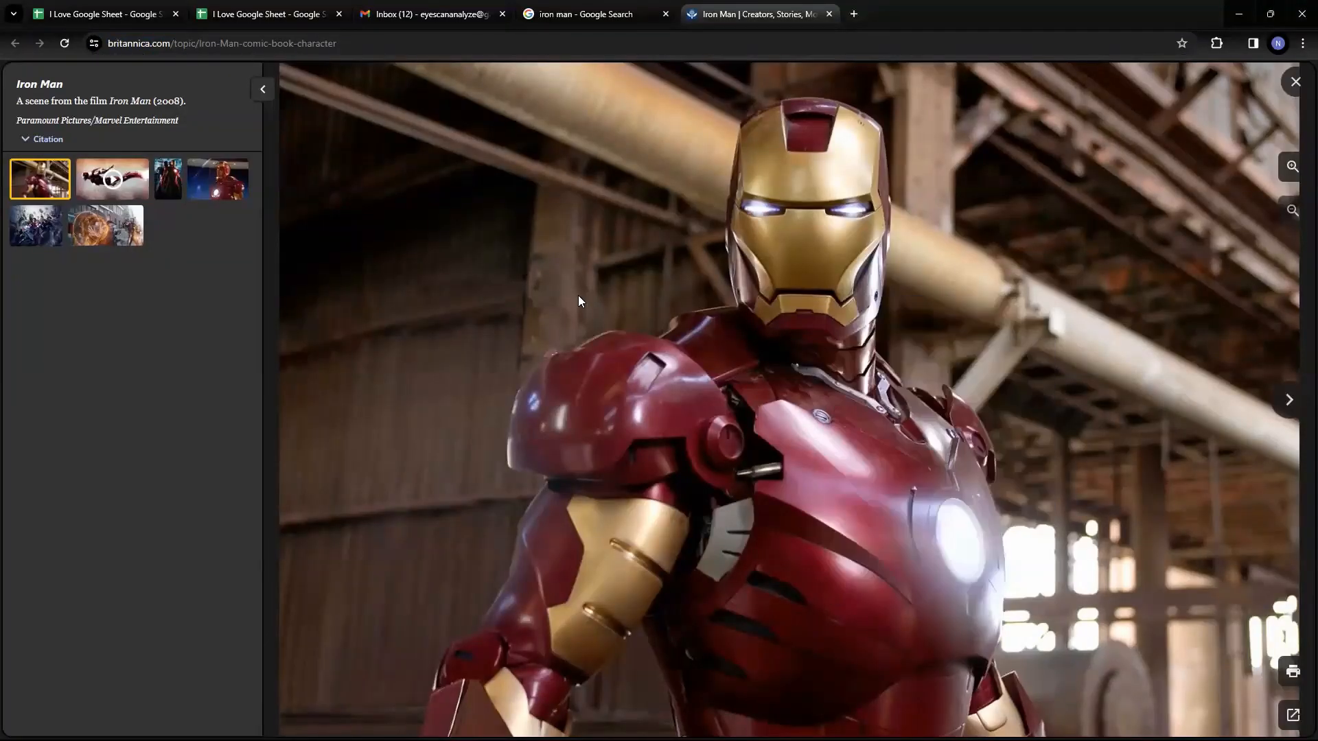
pyautogui.click(829, 14)
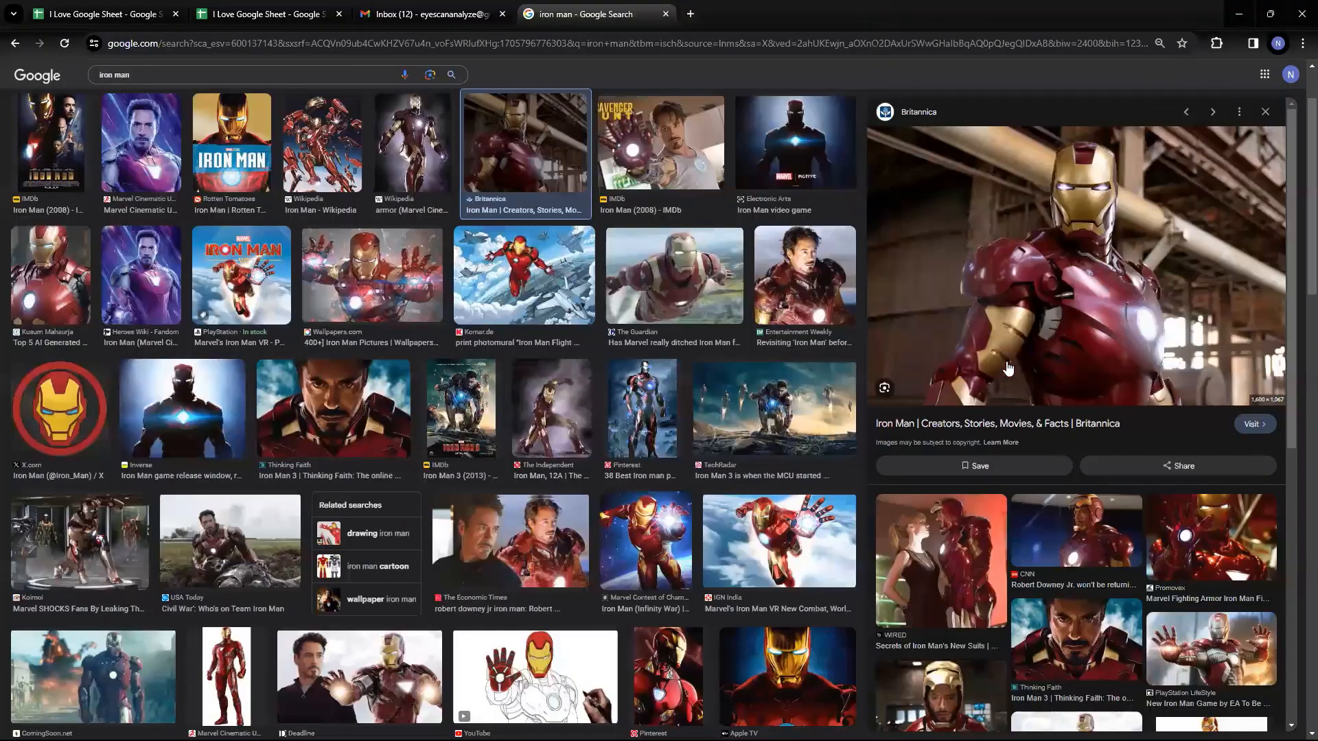
# Step: Copy the image address of the WIRED "Secrets of Iron Man's New Suits" result and use it as the URL for the cell image
pyautogui.click(992, 523)
pyautogui.rightClick(1066, 302)
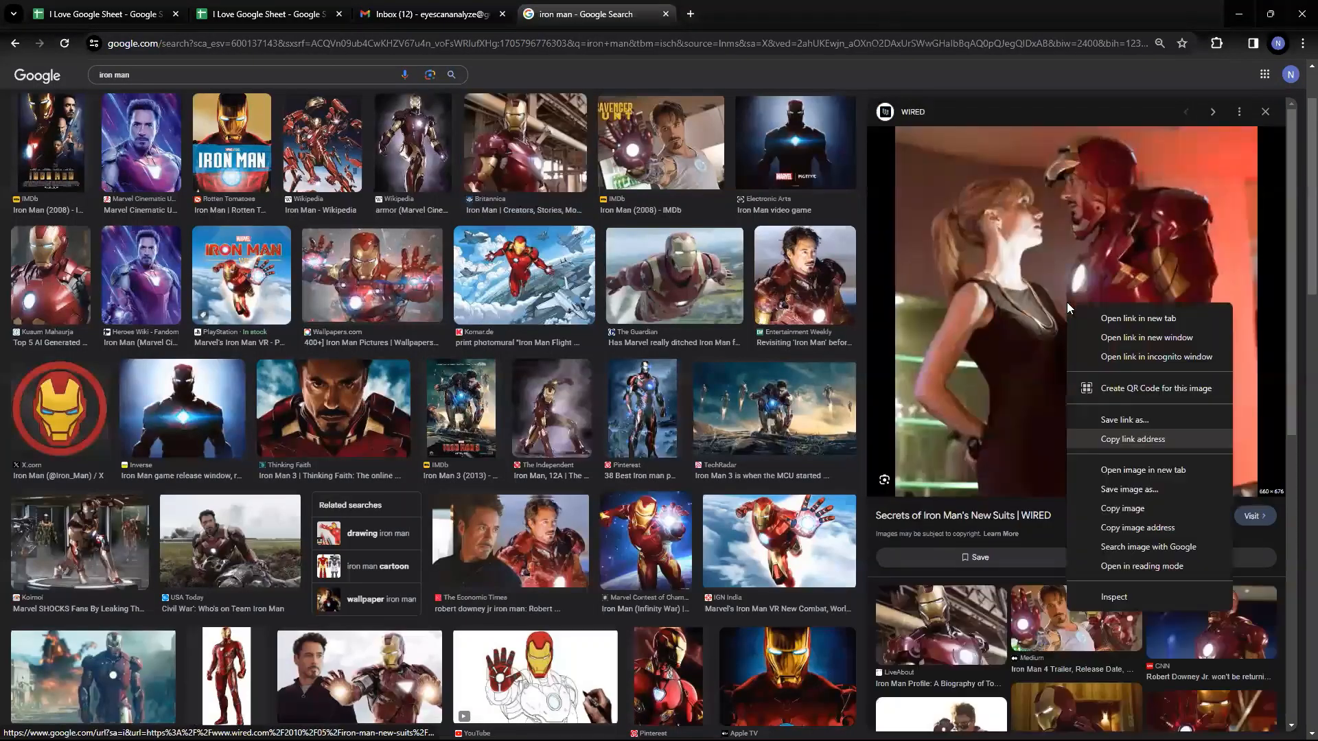
pyautogui.click(1139, 528)
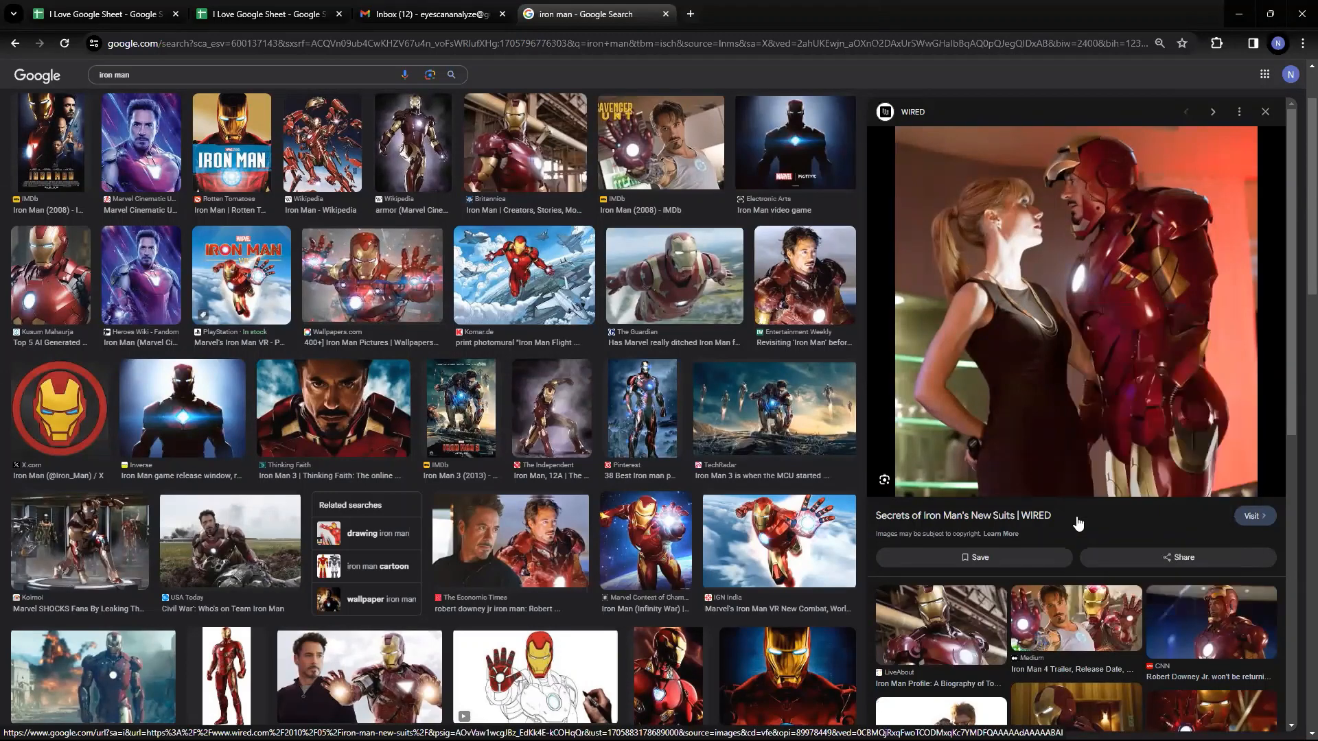
pyautogui.click(109, 8)
pyautogui.hotkey('ctrl', 'v')
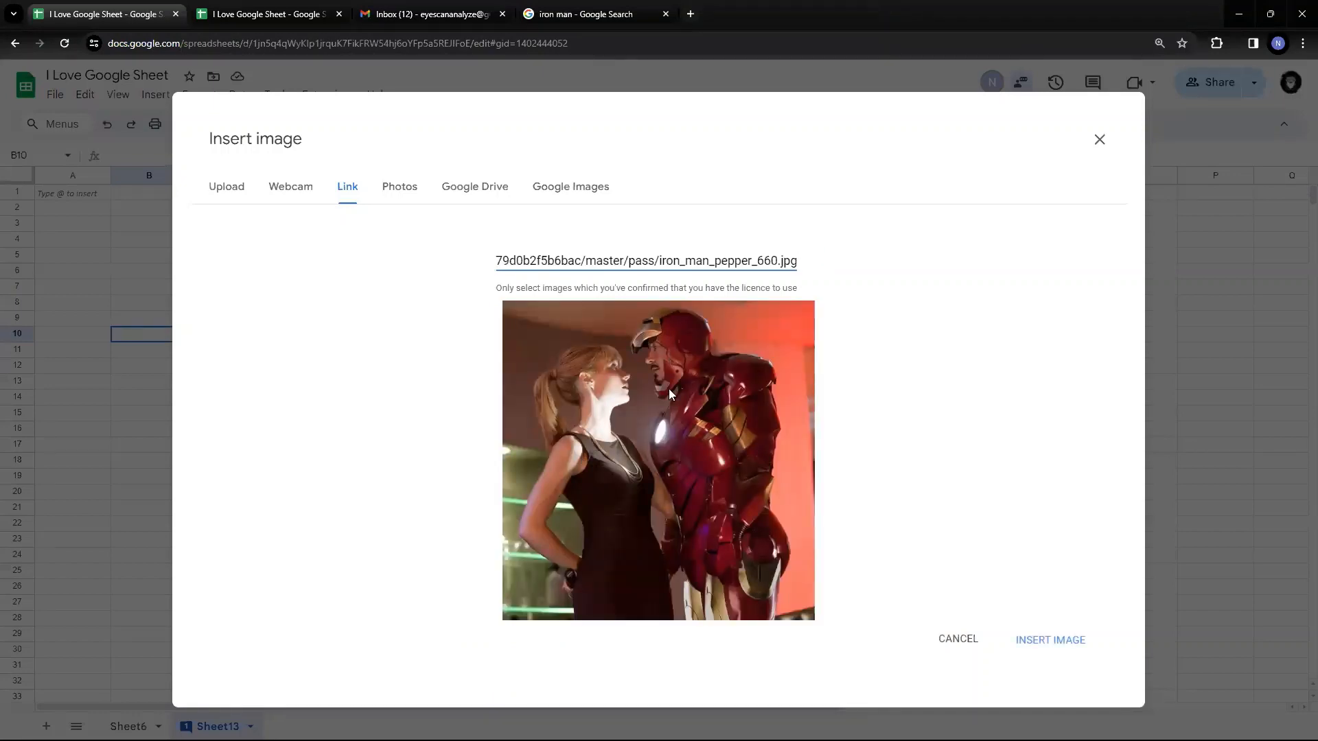
# Step: Look through the Photos, Google Drive and Google Images sources for inserting an image
pyautogui.click(386, 192)
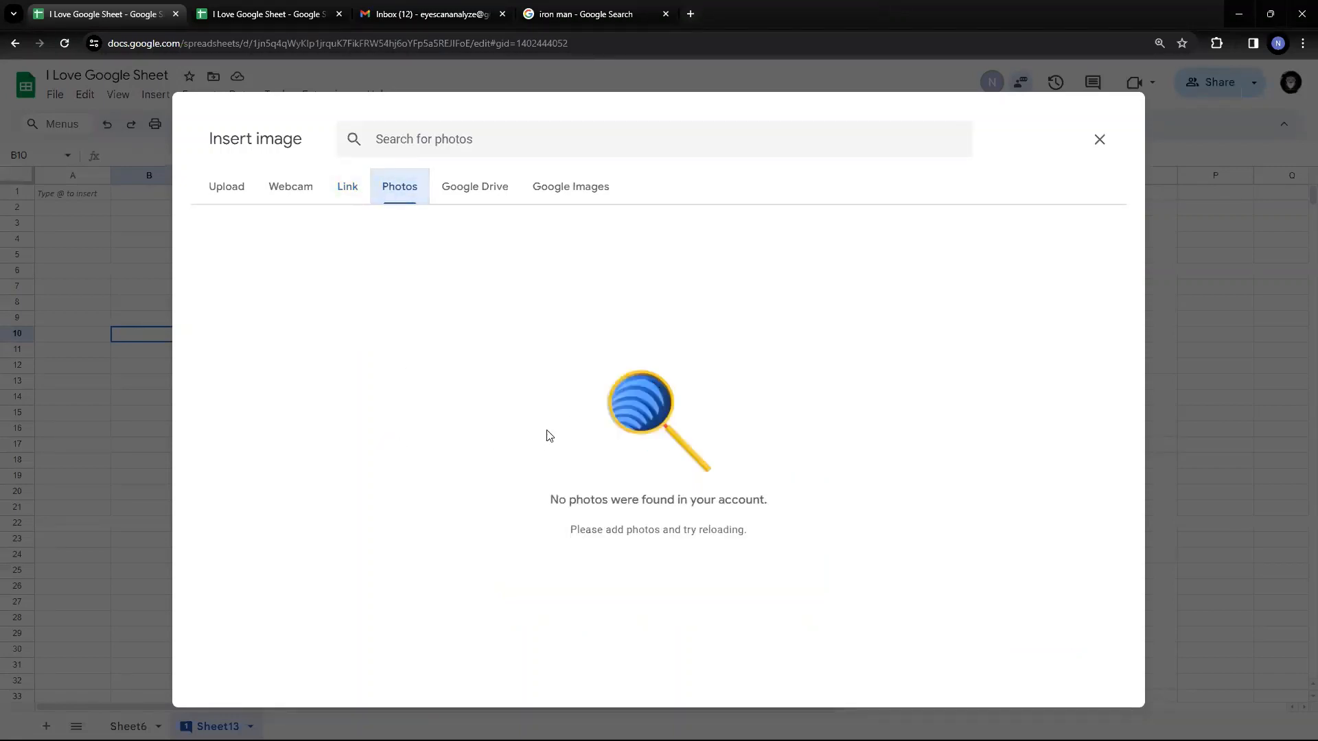
pyautogui.click(474, 199)
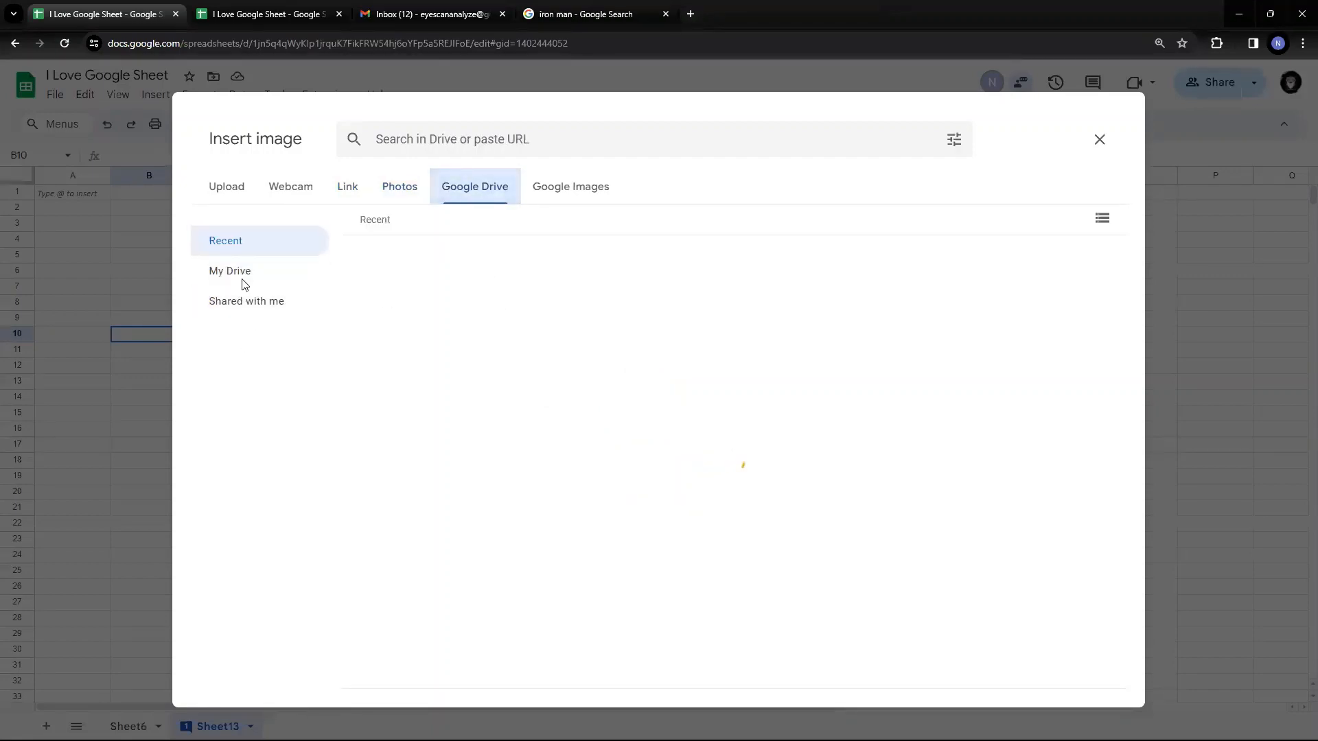
pyautogui.click(584, 193)
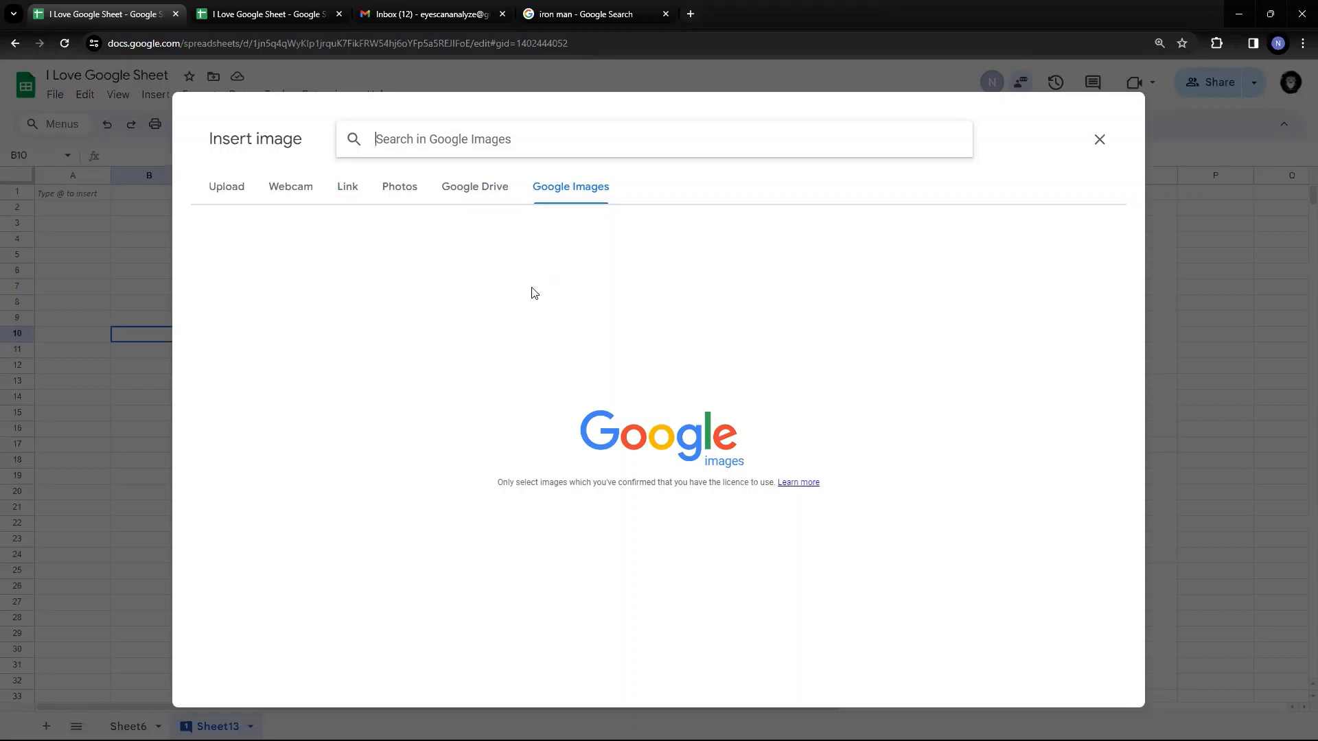
# Step: Enter the copied WIRED image address as the link source again and insert the image into cell B10
pyautogui.click(354, 197)
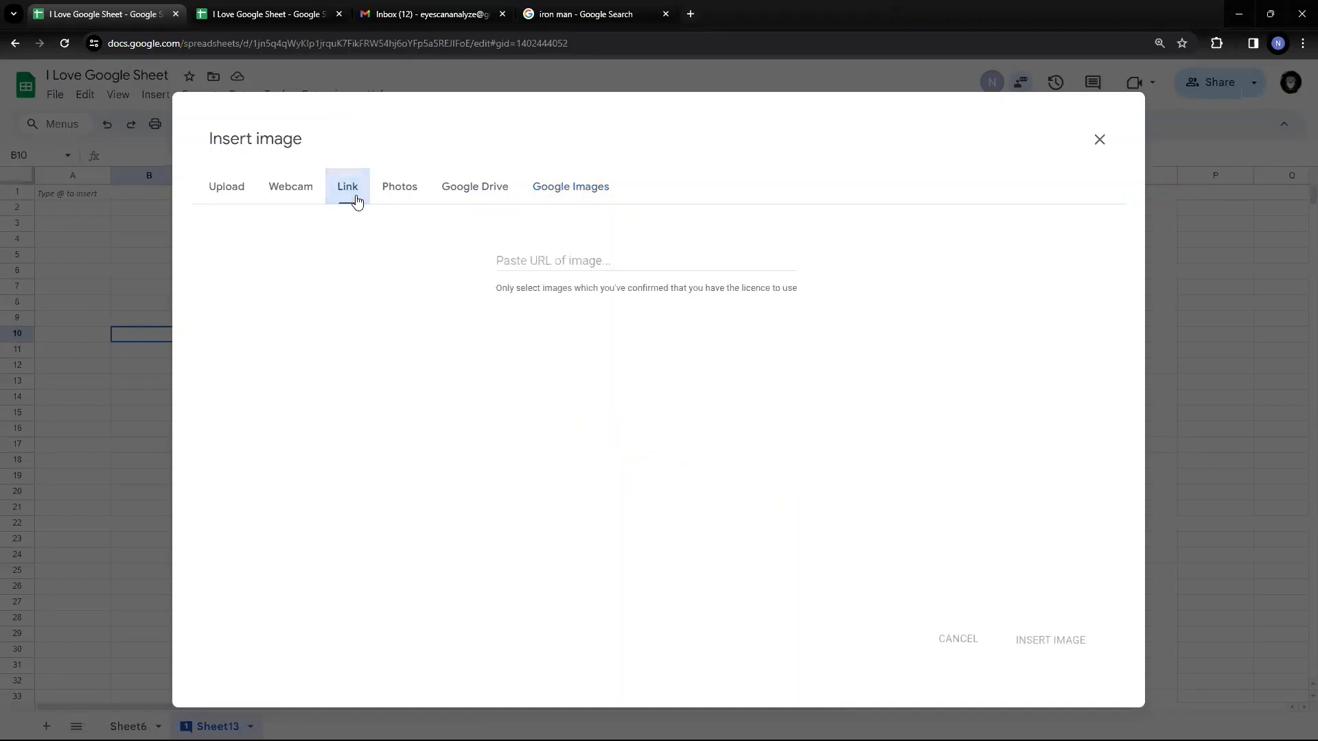
pyautogui.click(543, 264)
pyautogui.hotkey('ctrl', 'v')
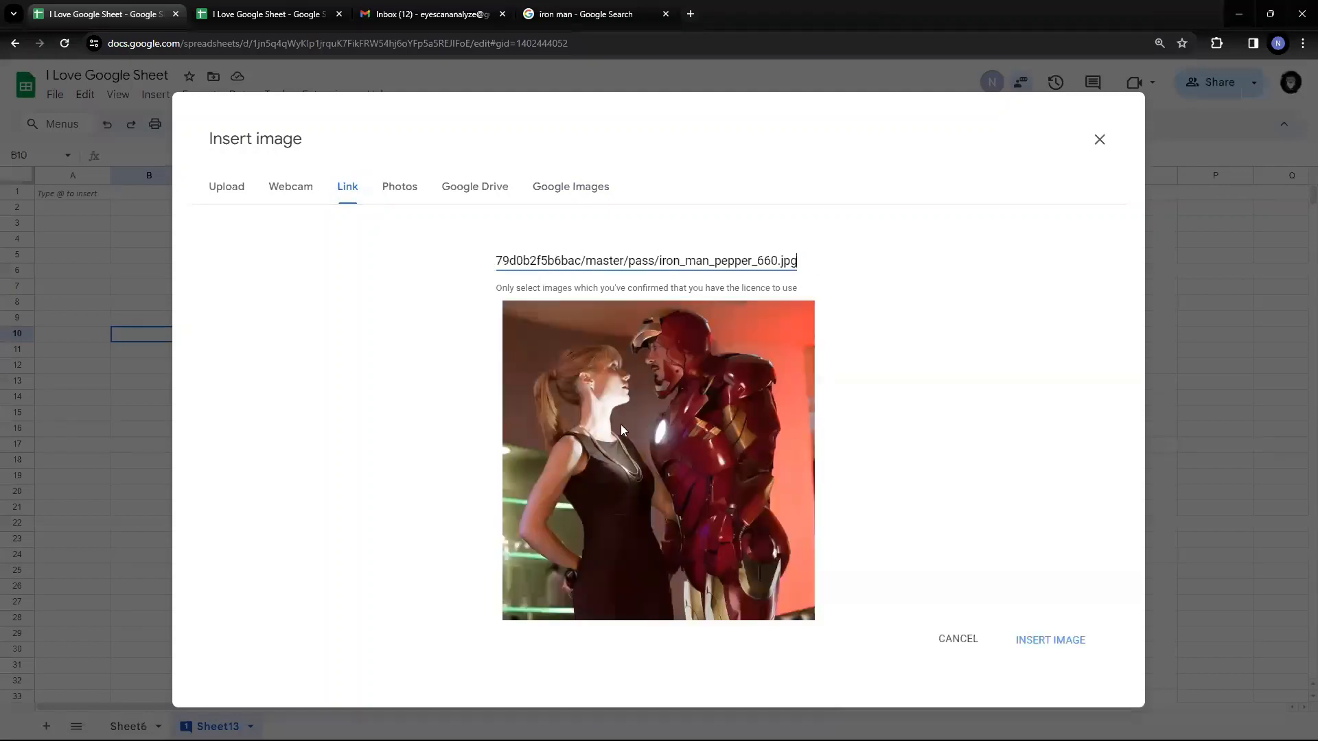
pyautogui.click(606, 414)
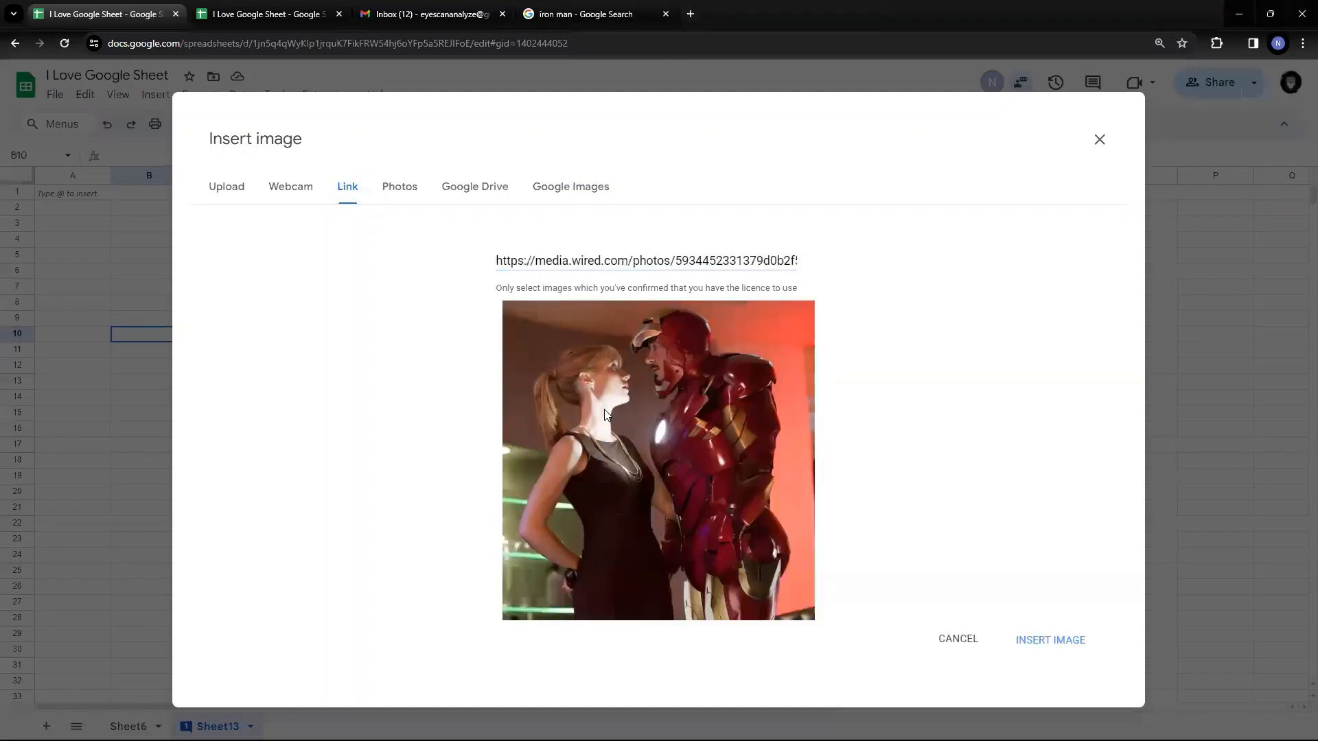
pyautogui.click(1055, 640)
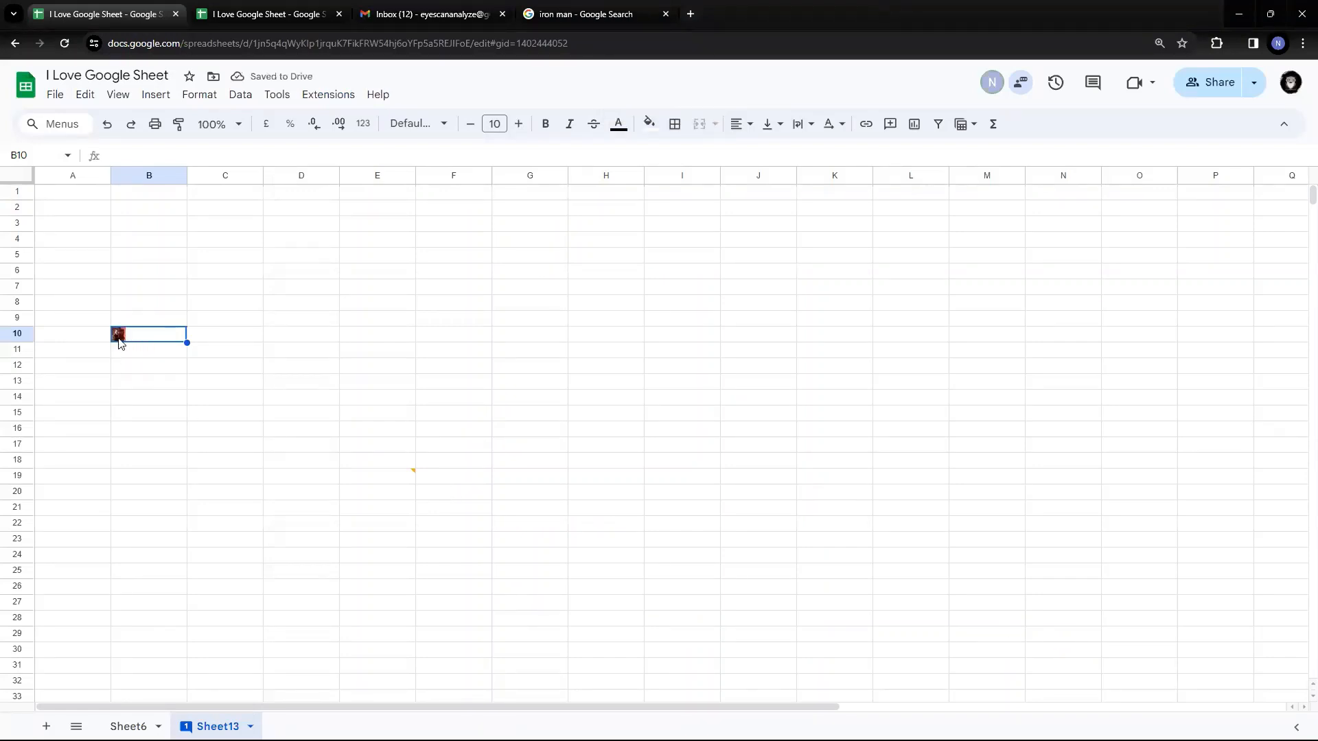
# Step: Increase the height of row 10 and the width of column B to enlarge the image in cell B10
pyautogui.click(165, 374)
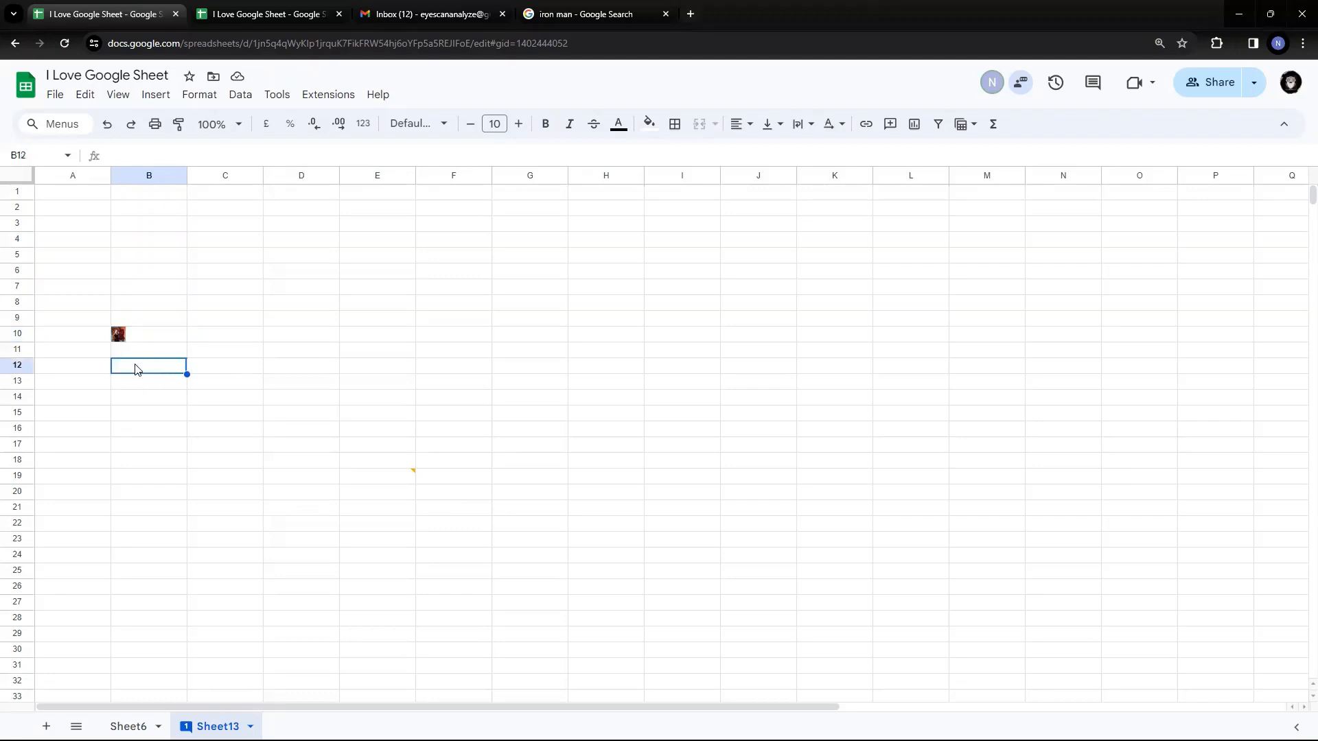
pyautogui.click(3, 340)
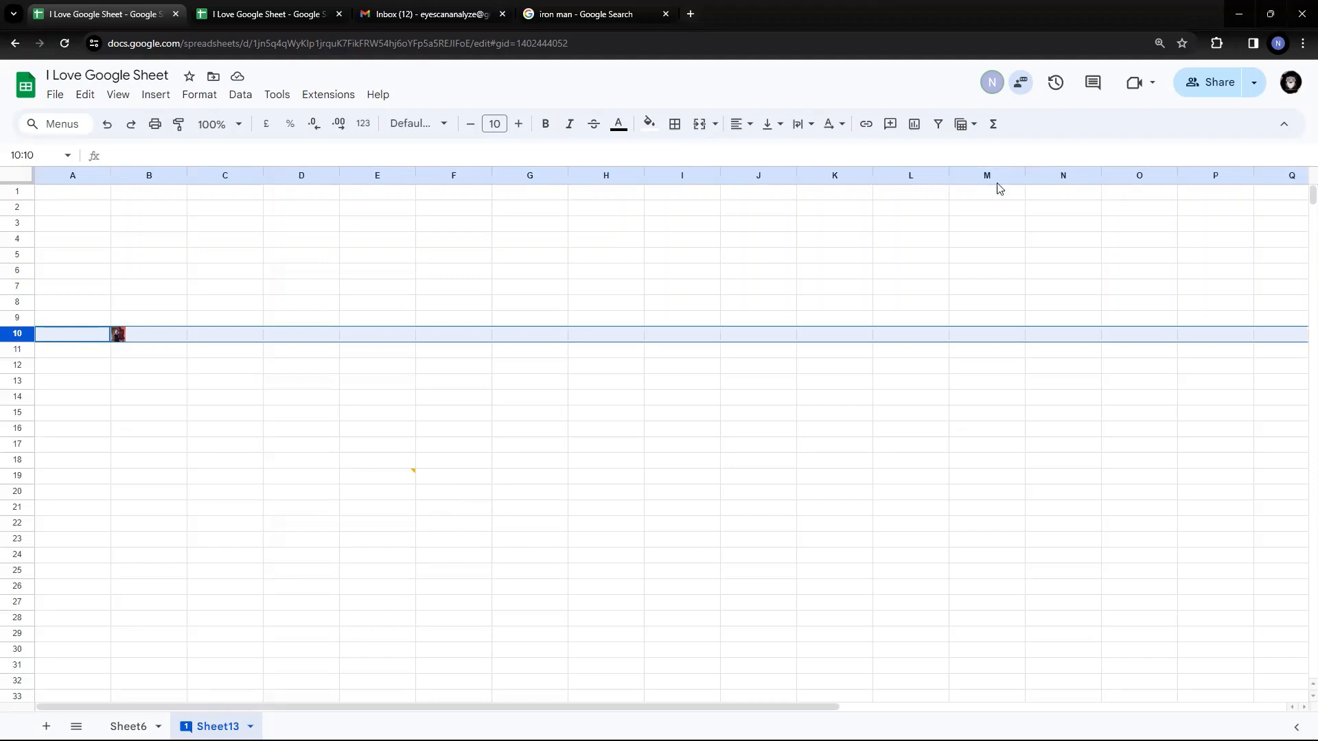
pyautogui.moveTo(17, 341); pyautogui.dragTo(18, 516)
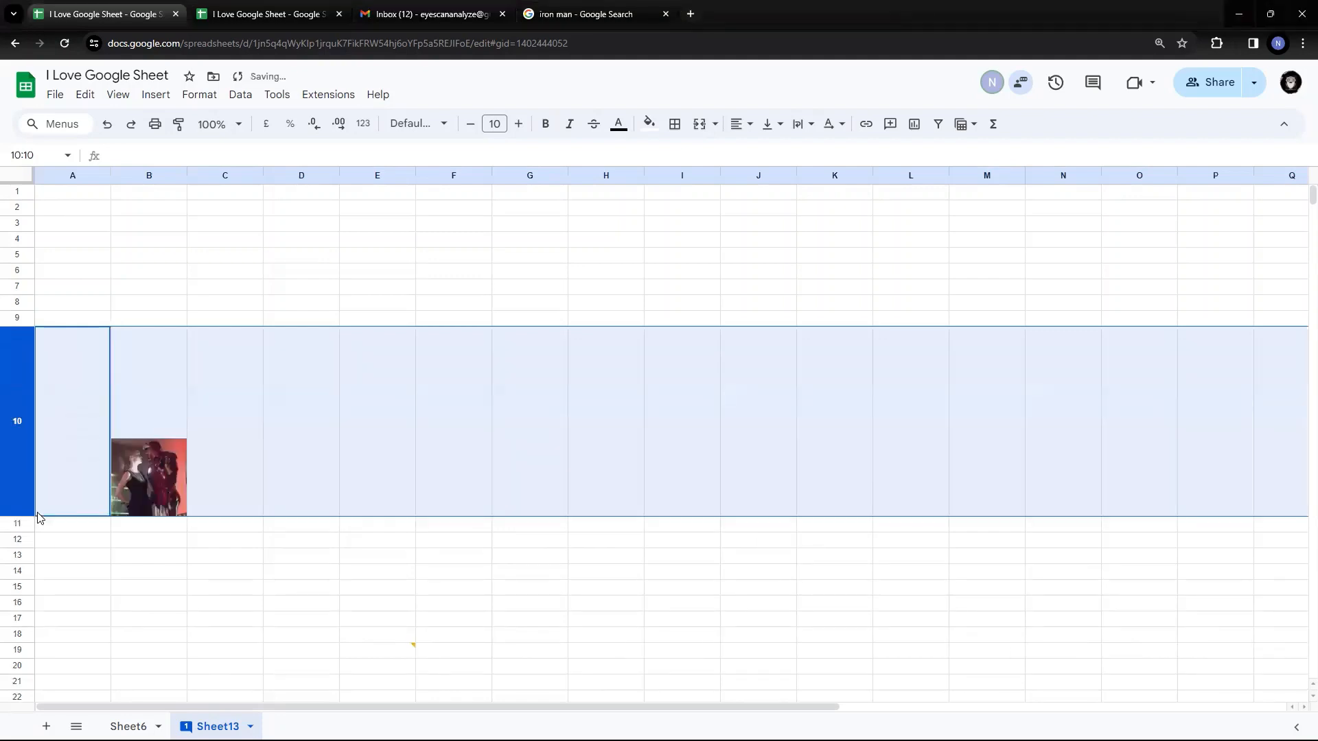
pyautogui.click(155, 480)
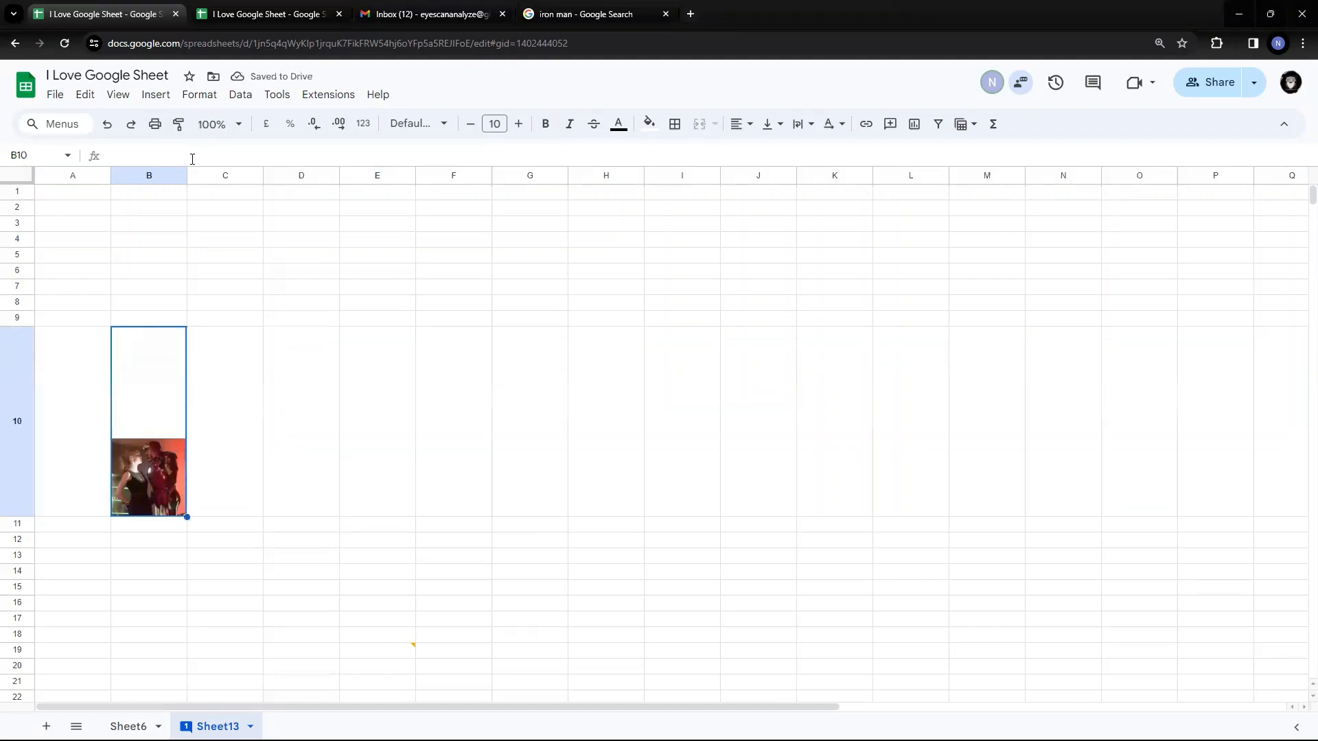
pyautogui.moveTo(185, 176); pyautogui.dragTo(420, 178)
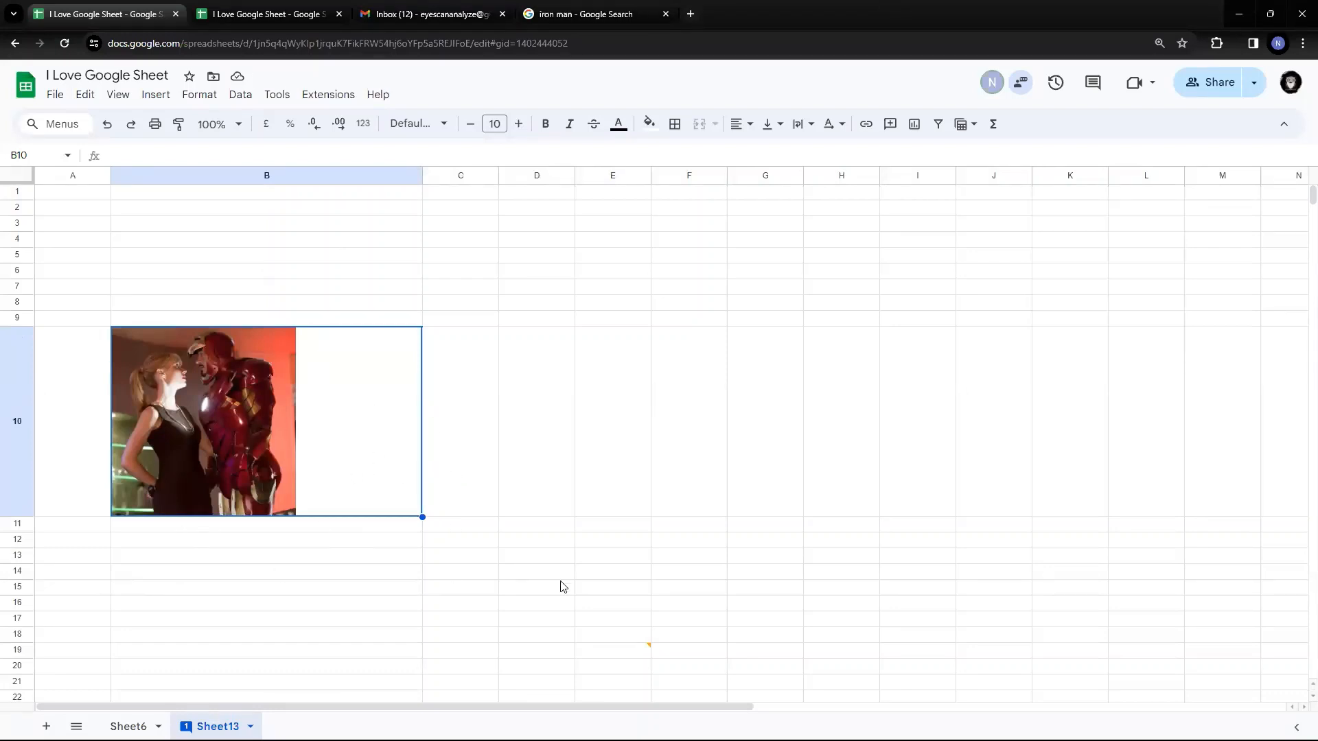
# Step: Try copying the image from cell B10 into cell D10, and delete the copy
pyautogui.hotkey('ctrl', 'c')
pyautogui.press('Right')
pyautogui.press('Right')
pyautogui.hotkey('ctrl', 'v')
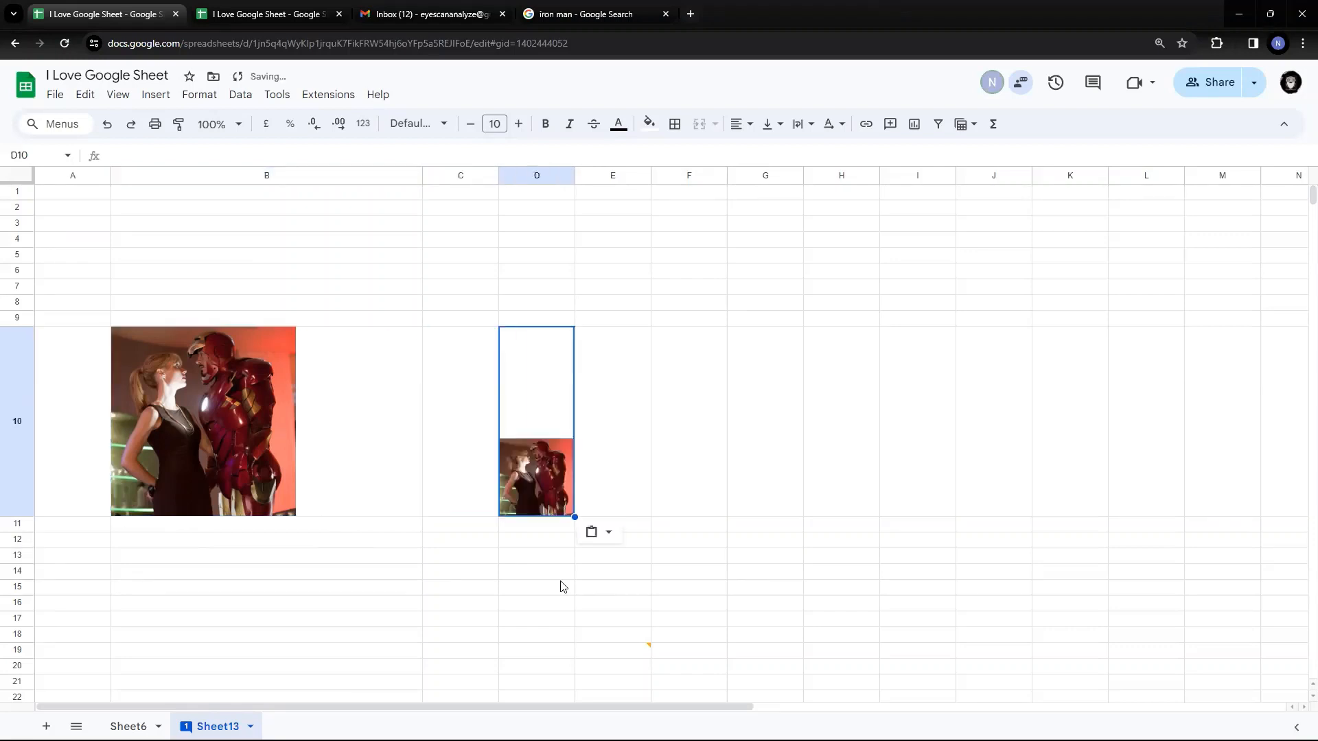
pyautogui.press('Delete')
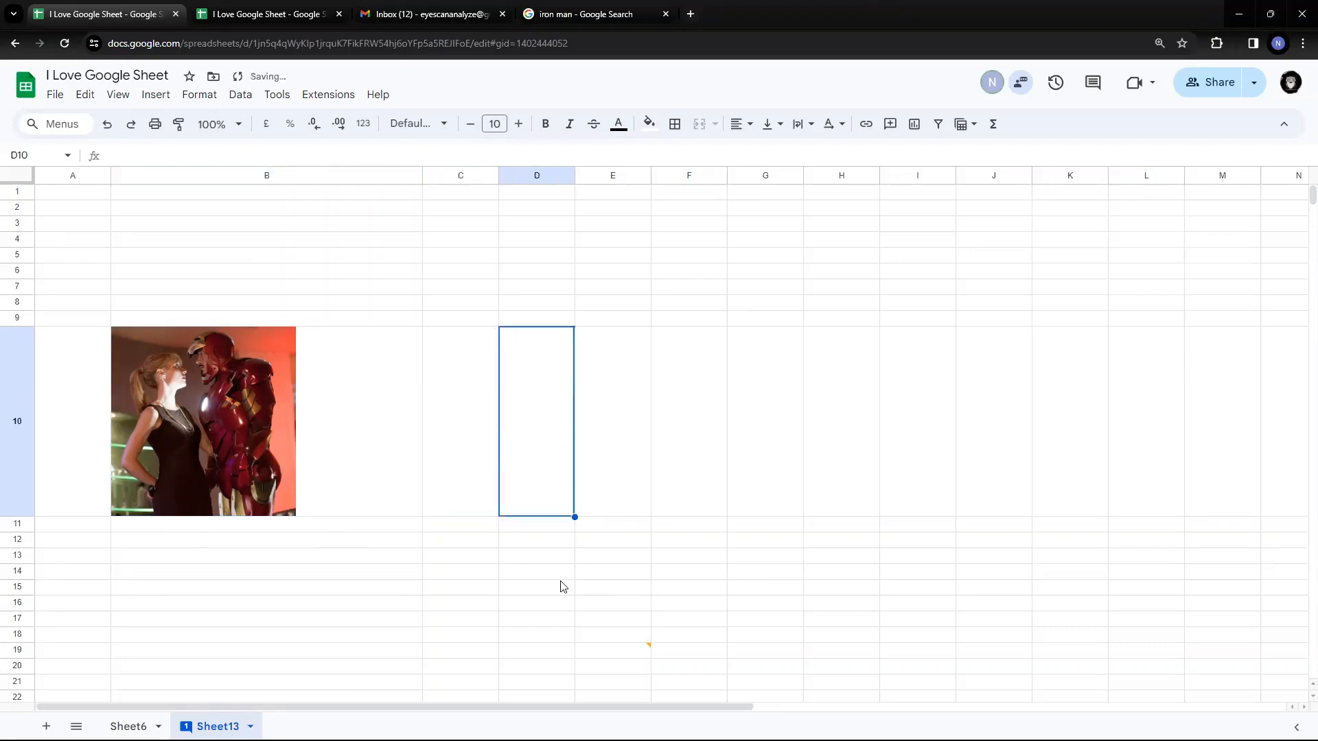
pyautogui.click(348, 354)
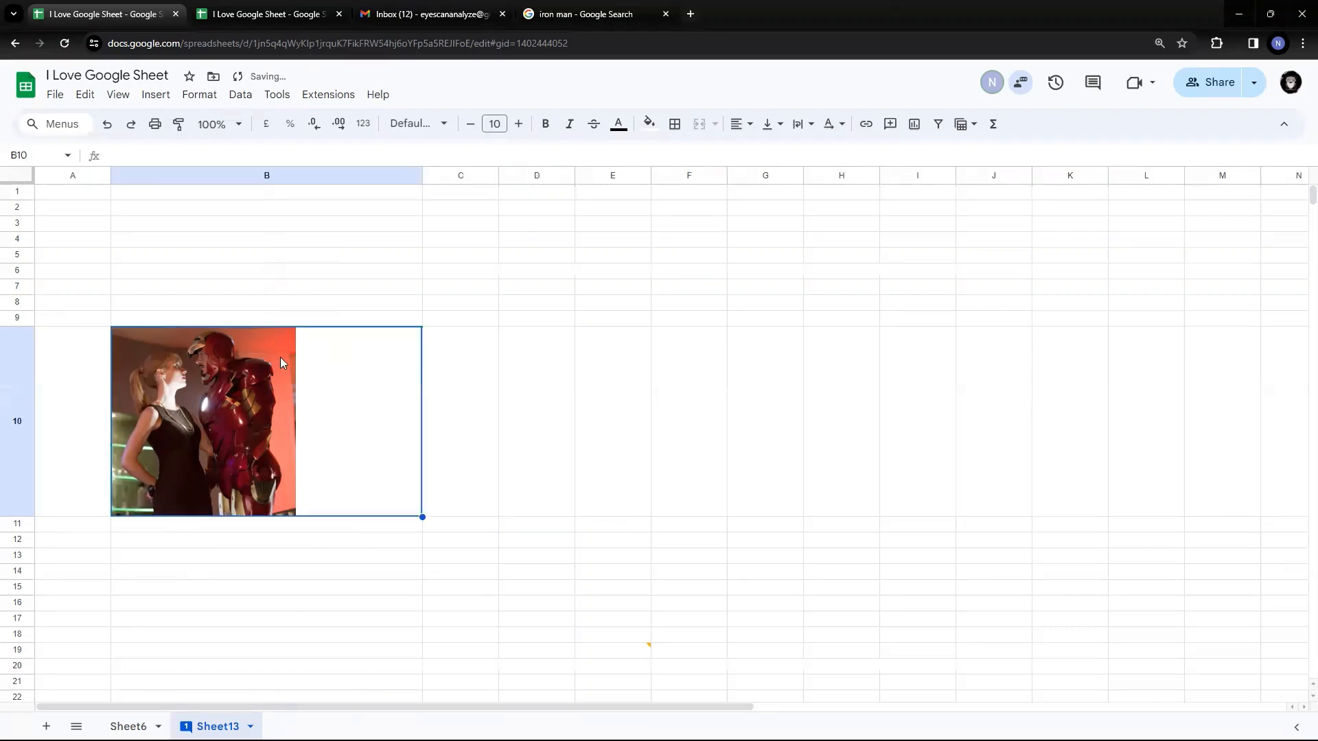
pyautogui.click(298, 286)
pyautogui.click(536, 398)
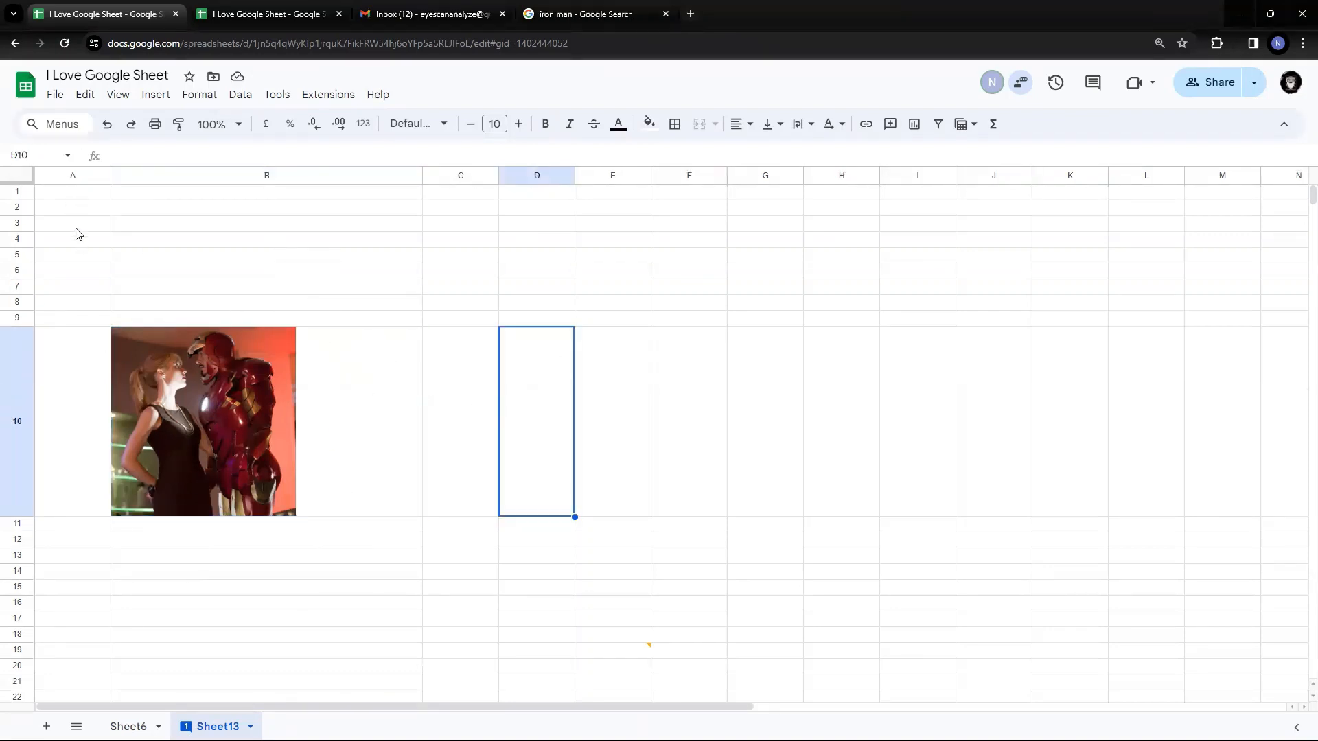
pyautogui.click(156, 94)
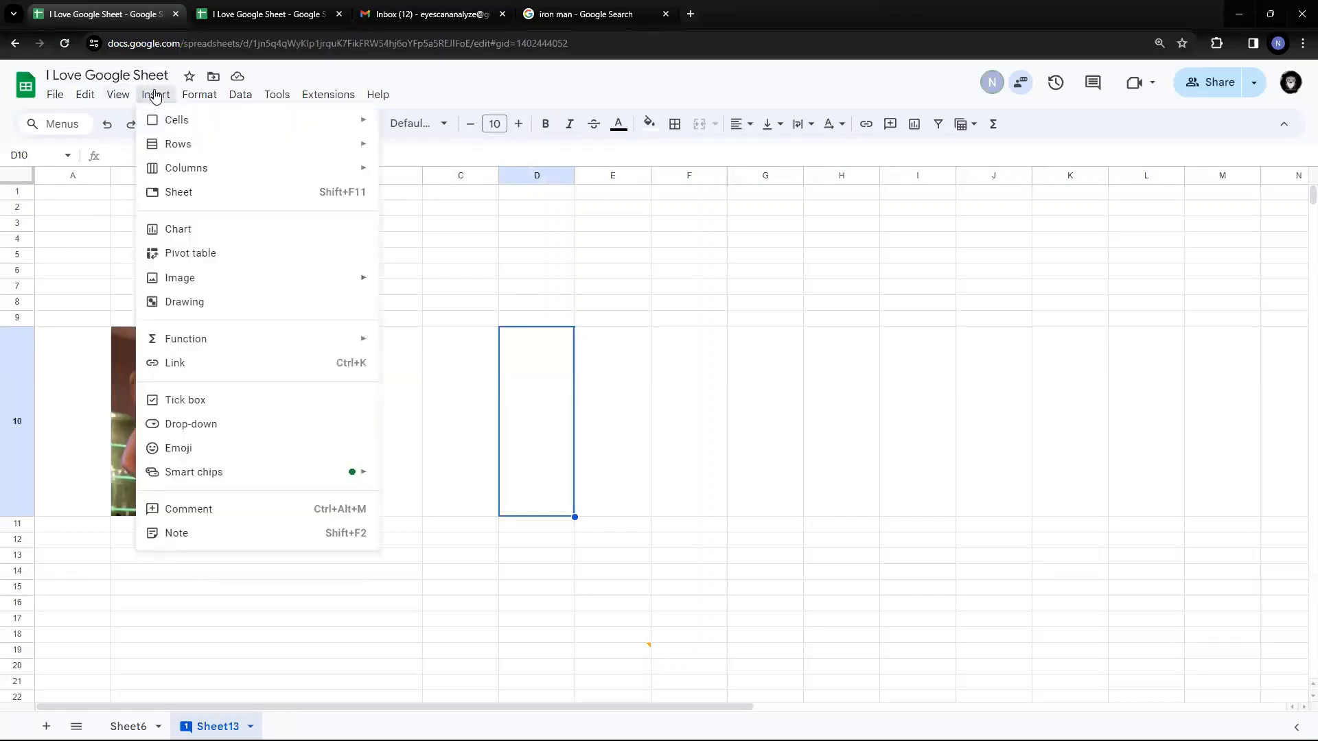
pyautogui.click(125, 352)
# Step: Examine the image options offered for the picture in cell B10 without applying any, and select cell D10
pyautogui.rightClick(178, 362)
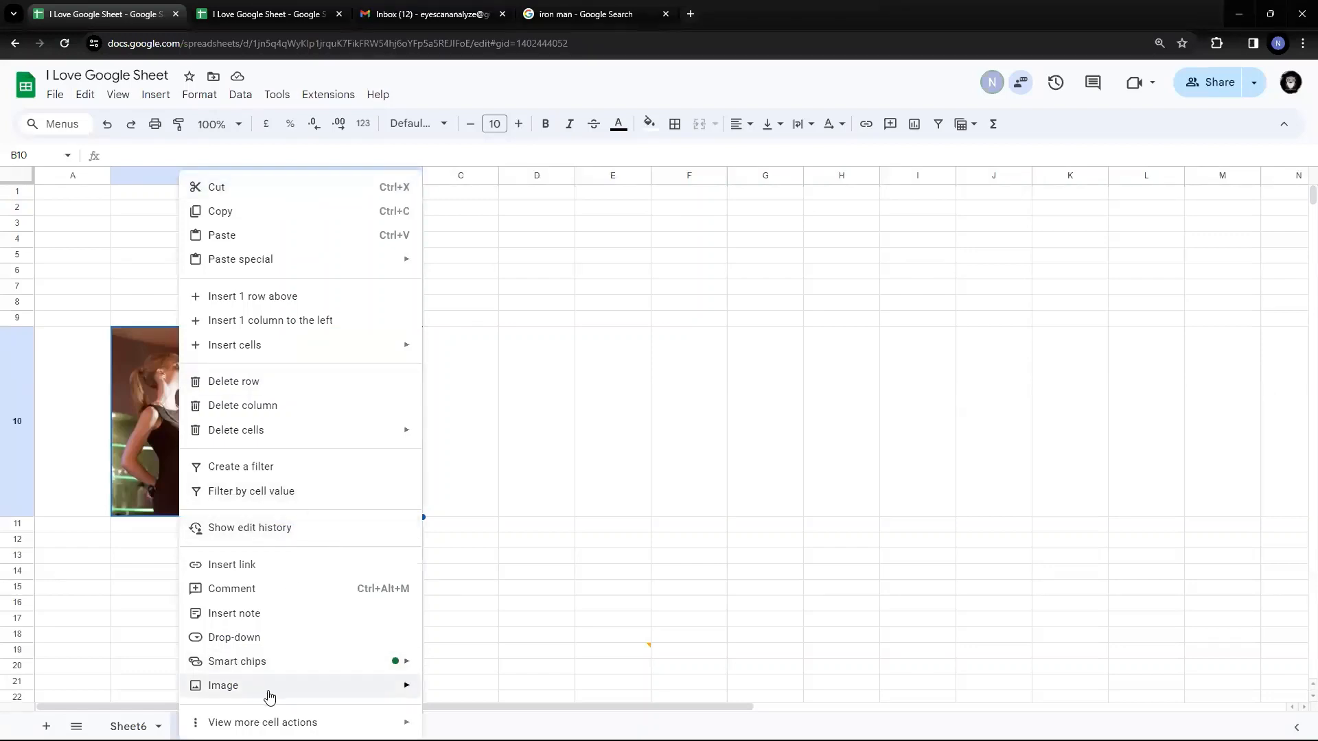
pyautogui.moveTo(285, 686)
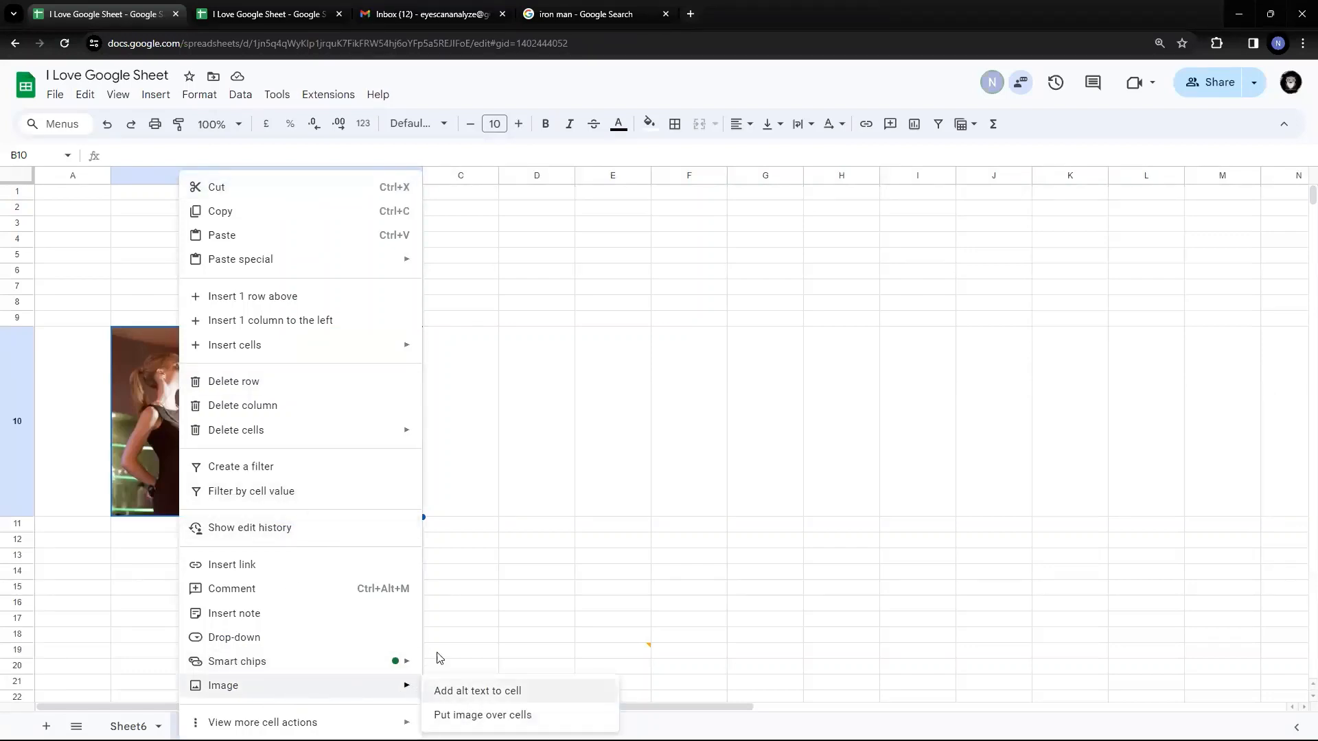
pyautogui.press('Escape')
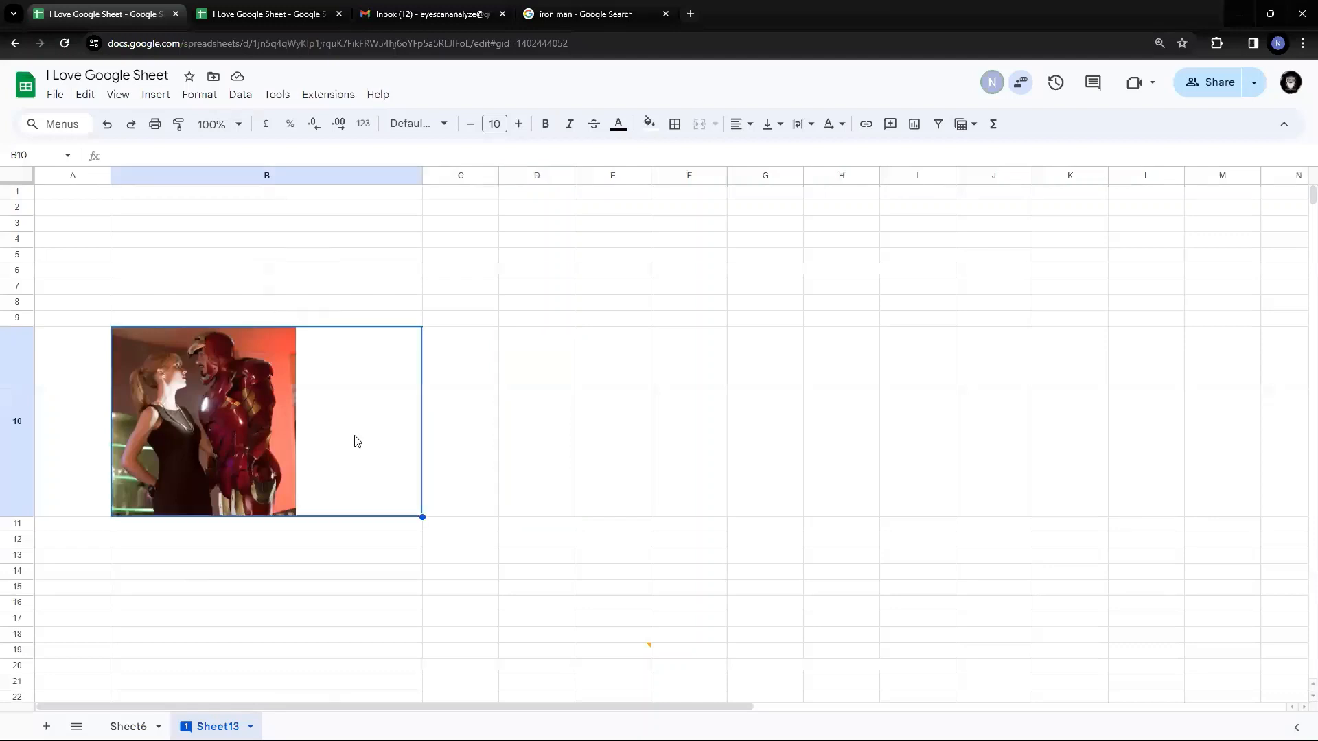
pyautogui.rightClick(221, 428)
pyautogui.moveTo(223, 432)
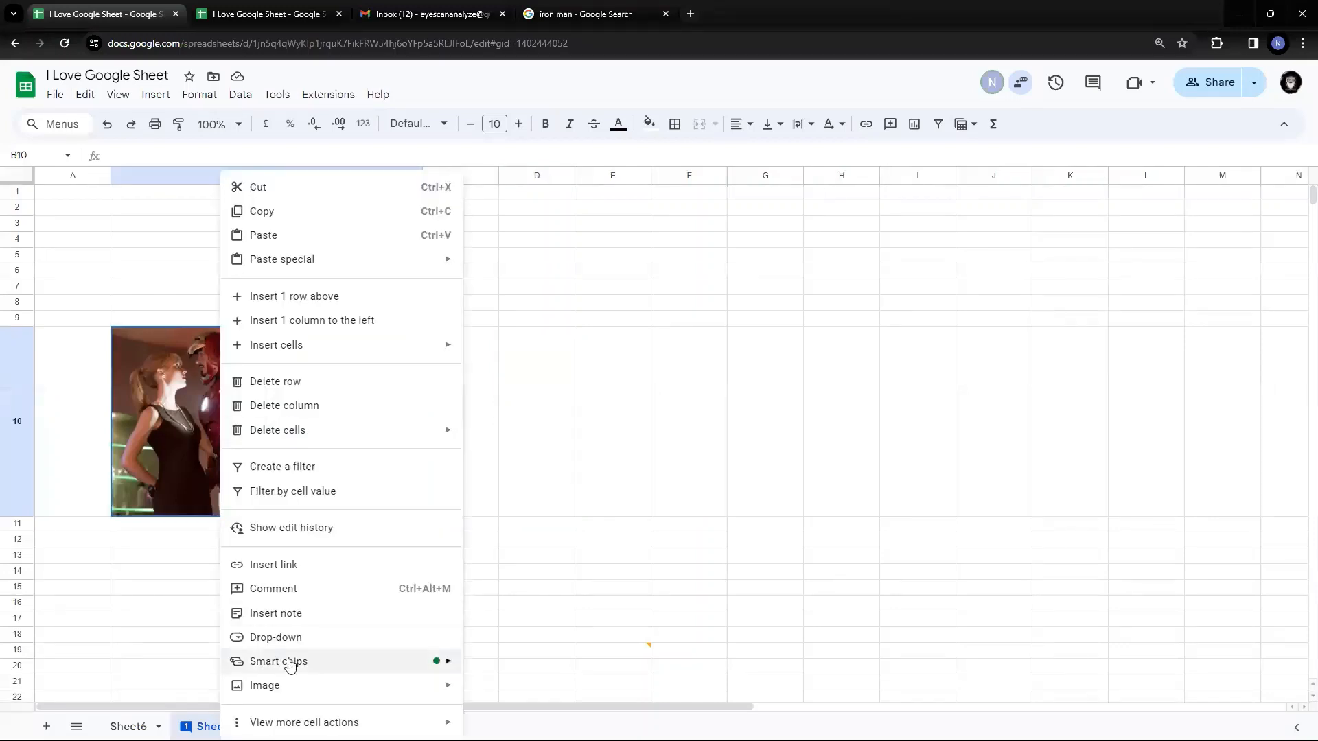
pyautogui.click(526, 431)
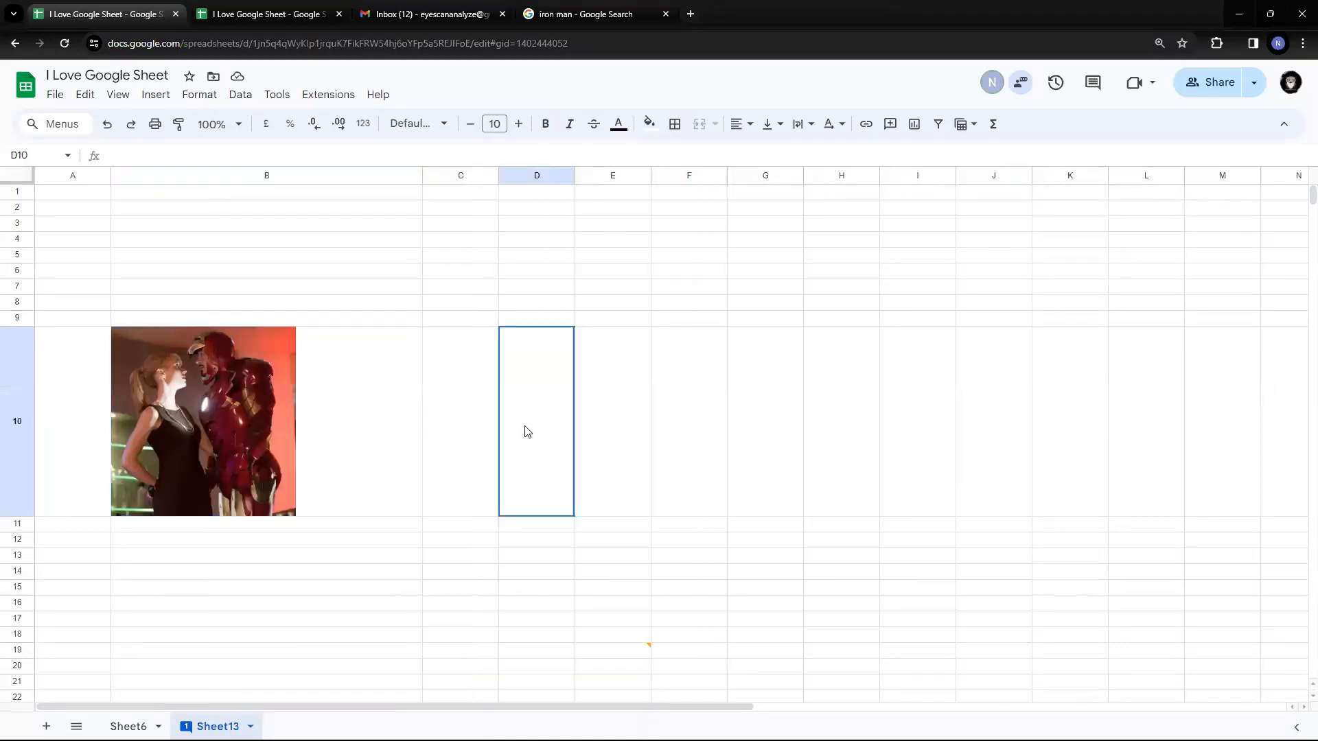
# Step: Open the alt text description for the image in cell B10
pyautogui.click(288, 425)
pyautogui.rightClick(291, 426)
pyautogui.moveTo(291, 429)
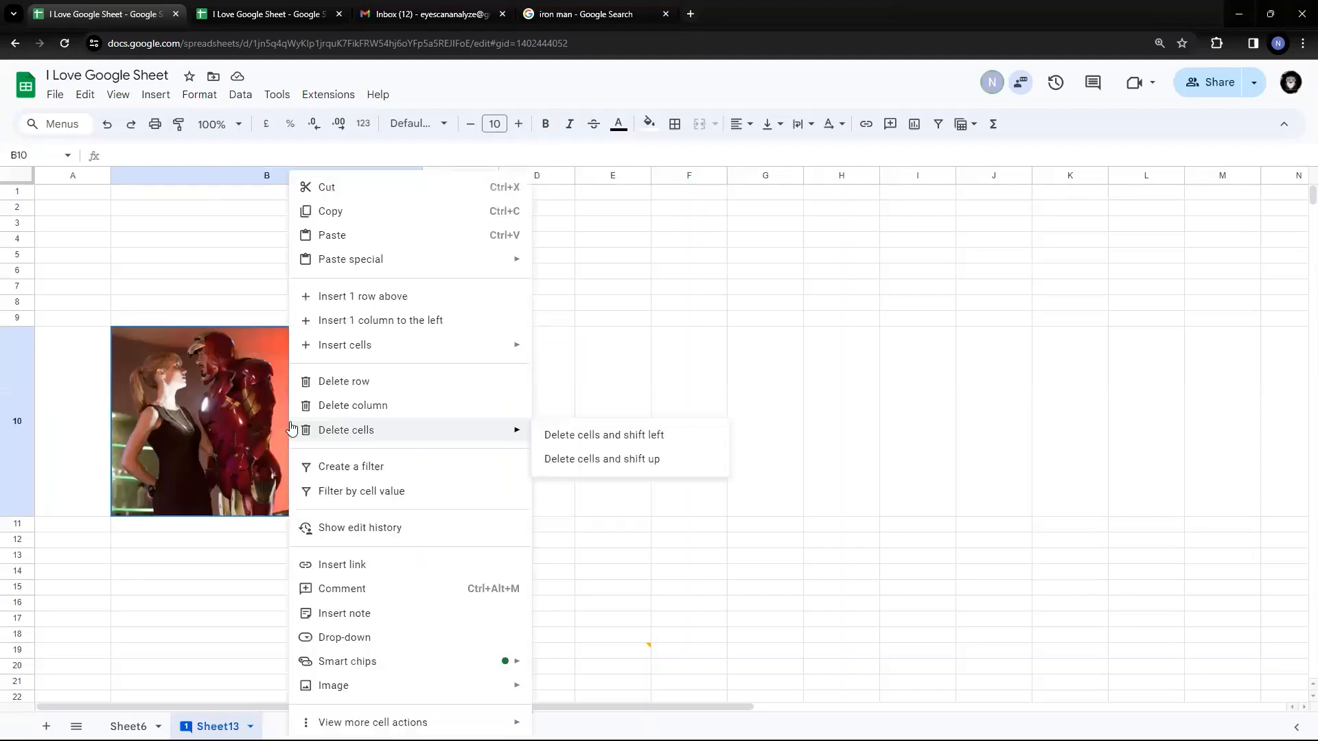
pyautogui.moveTo(382, 689)
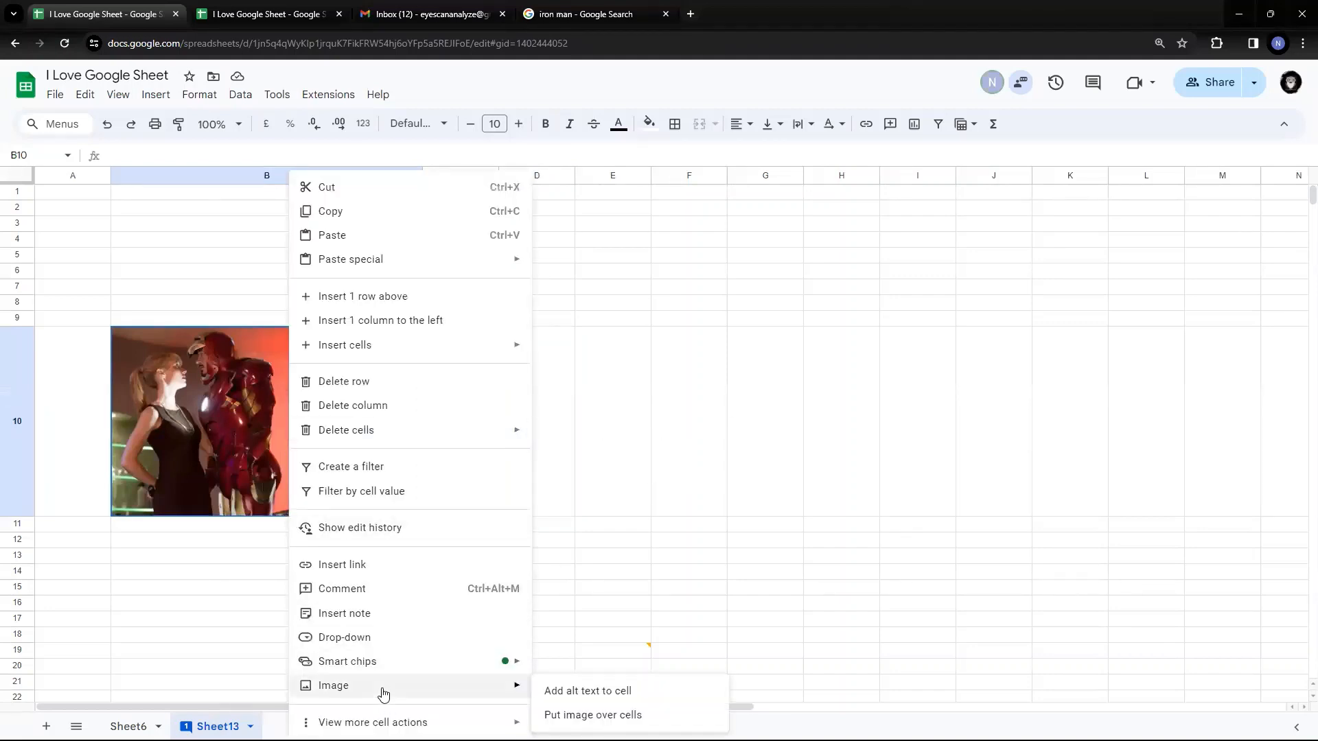
pyautogui.click(597, 698)
pyautogui.click(1164, 255)
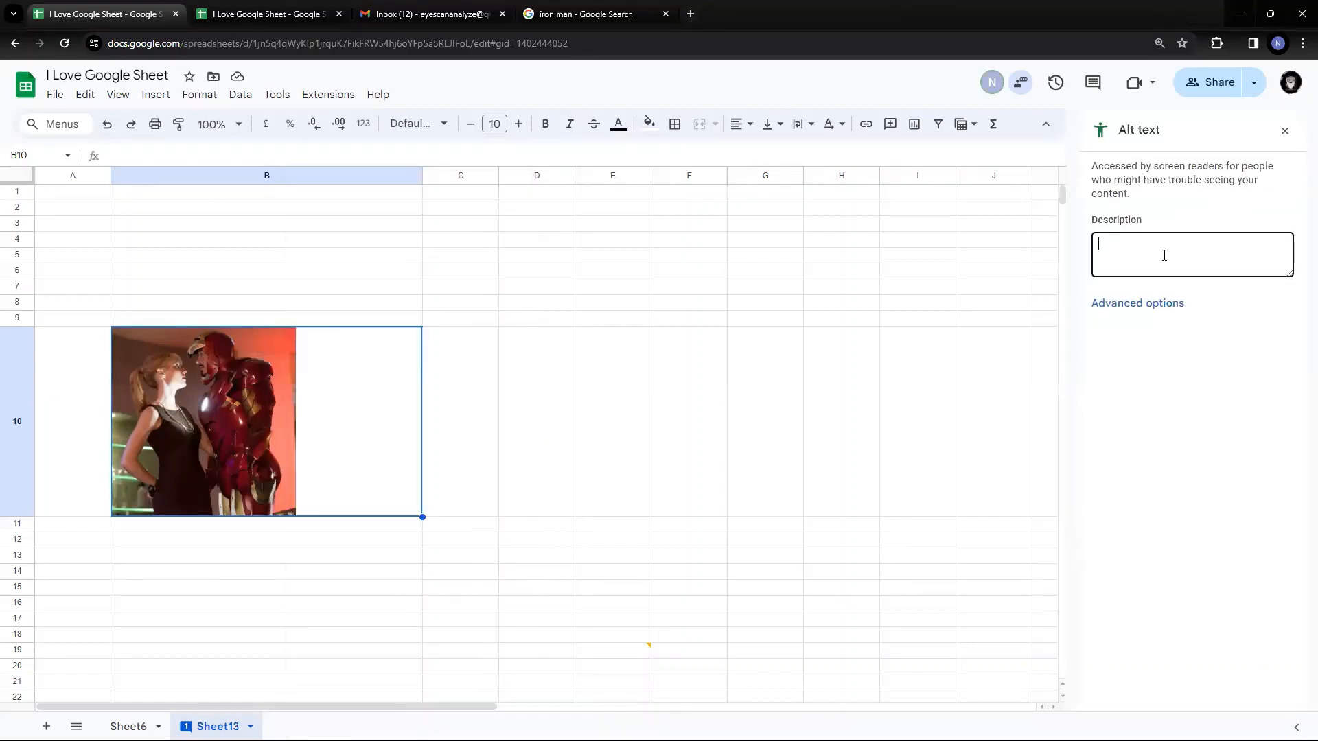
# Step: Put the image from cell B10 over the cells and reduce the height of row 10
pyautogui.rightClick(180, 431)
pyautogui.moveTo(341, 693)
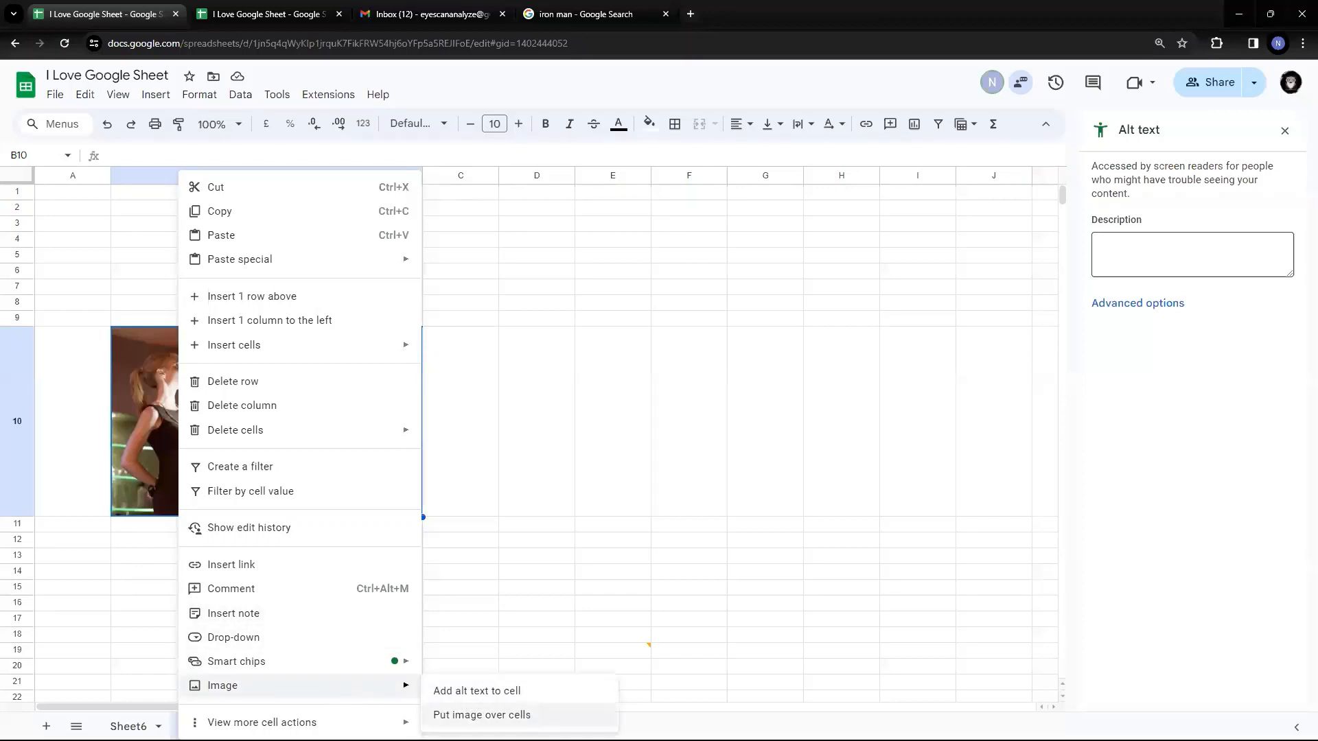
pyautogui.click(482, 714)
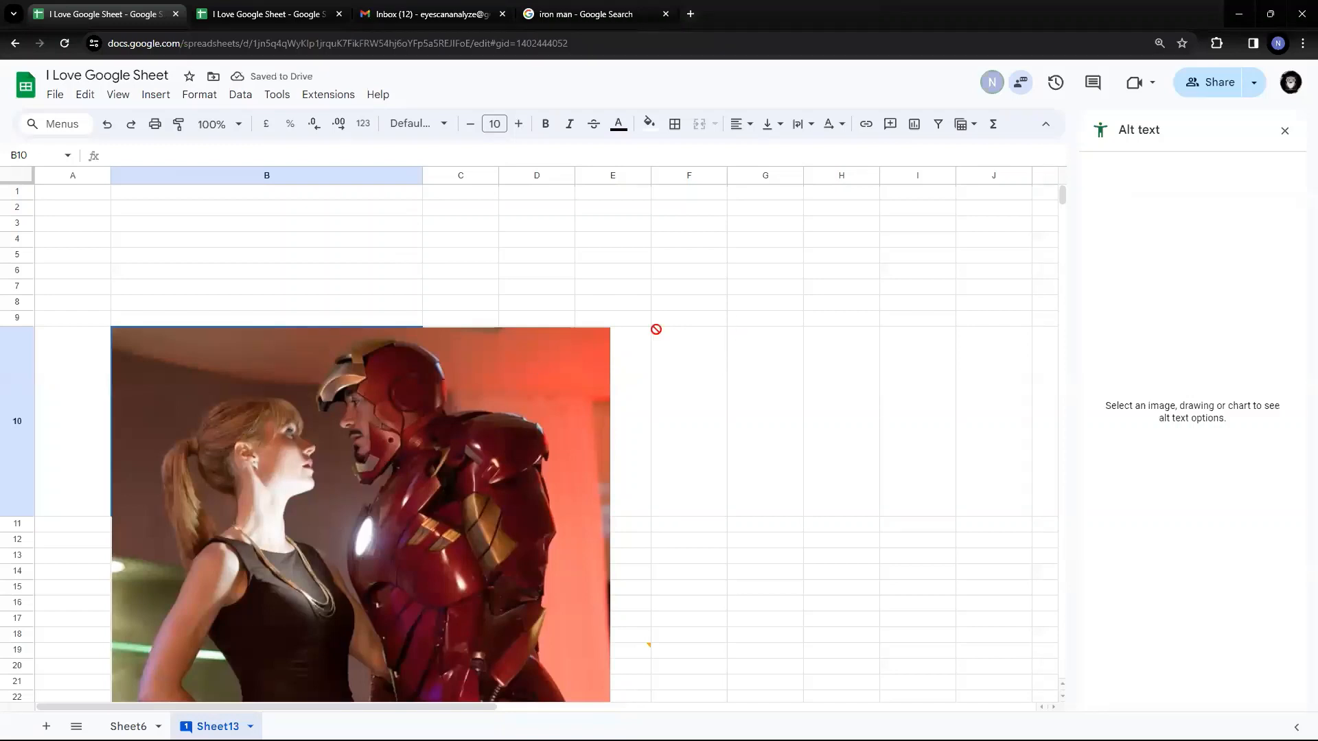
pyautogui.moveTo(15, 516); pyautogui.dragTo(18, 345)
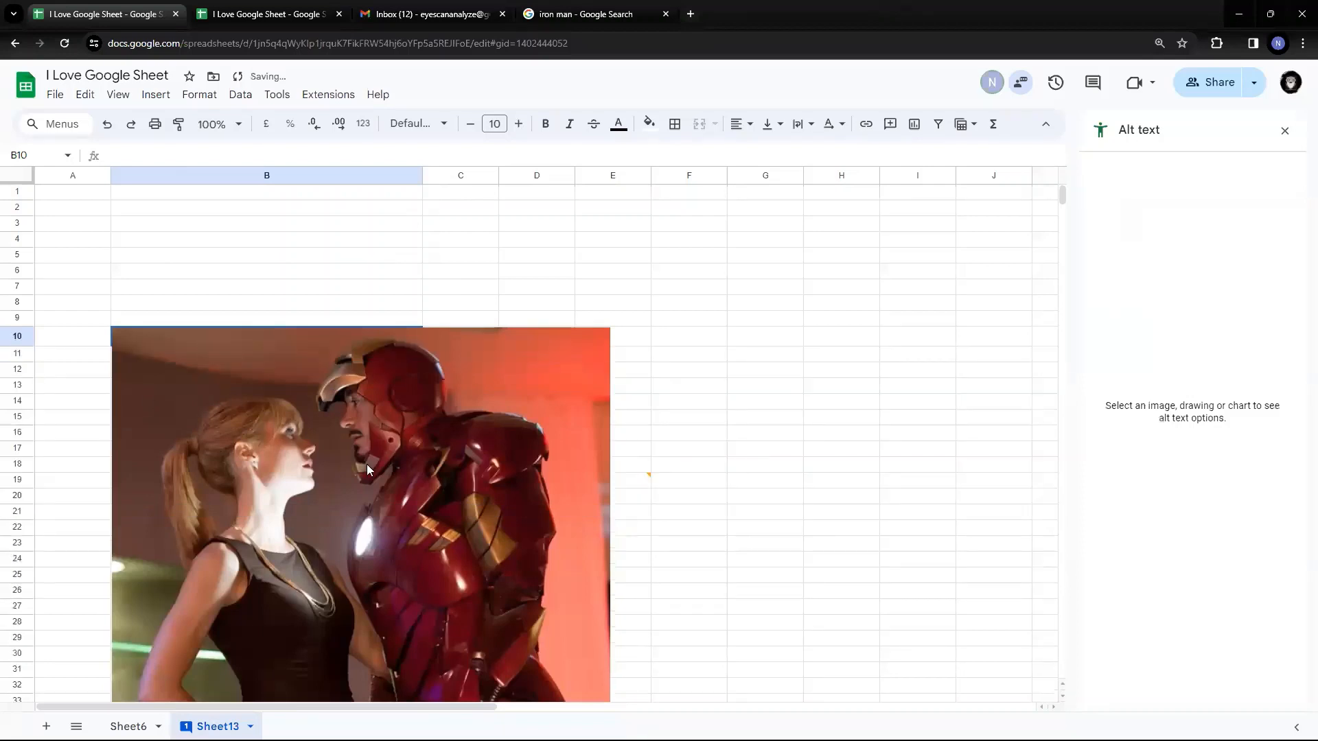
# Step: Move the floating image to the sheet's top edge so it covers columns D to J
pyautogui.moveTo(370, 461); pyautogui.dragTo(550, 368)
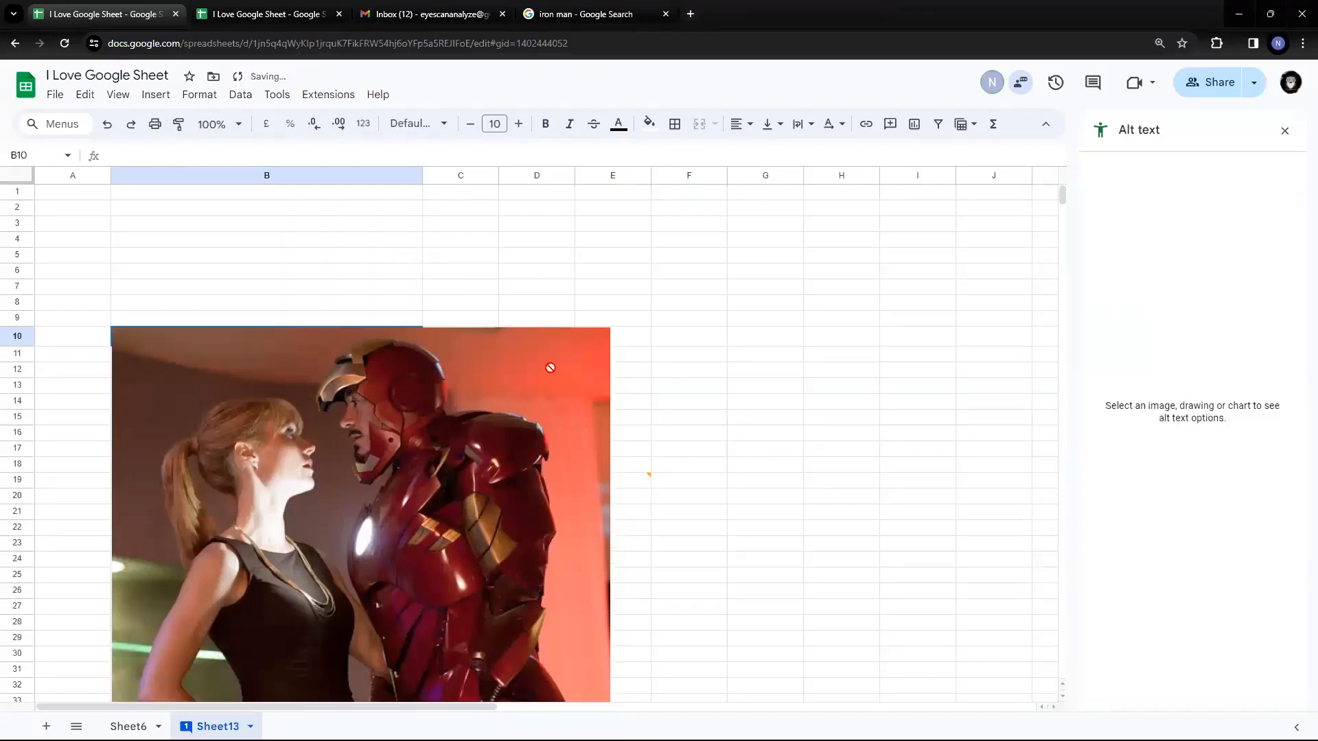
pyautogui.click(519, 420)
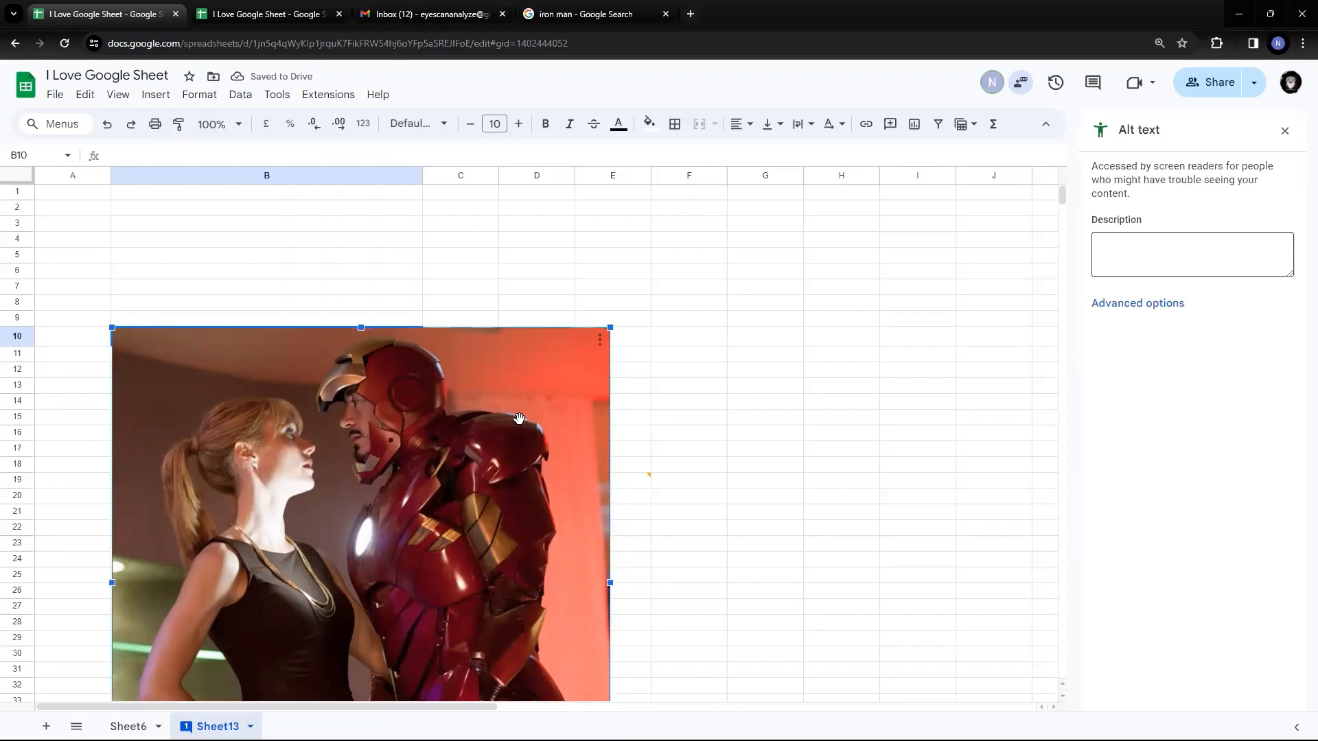
pyautogui.moveTo(519, 419); pyautogui.dragTo(885, 398)
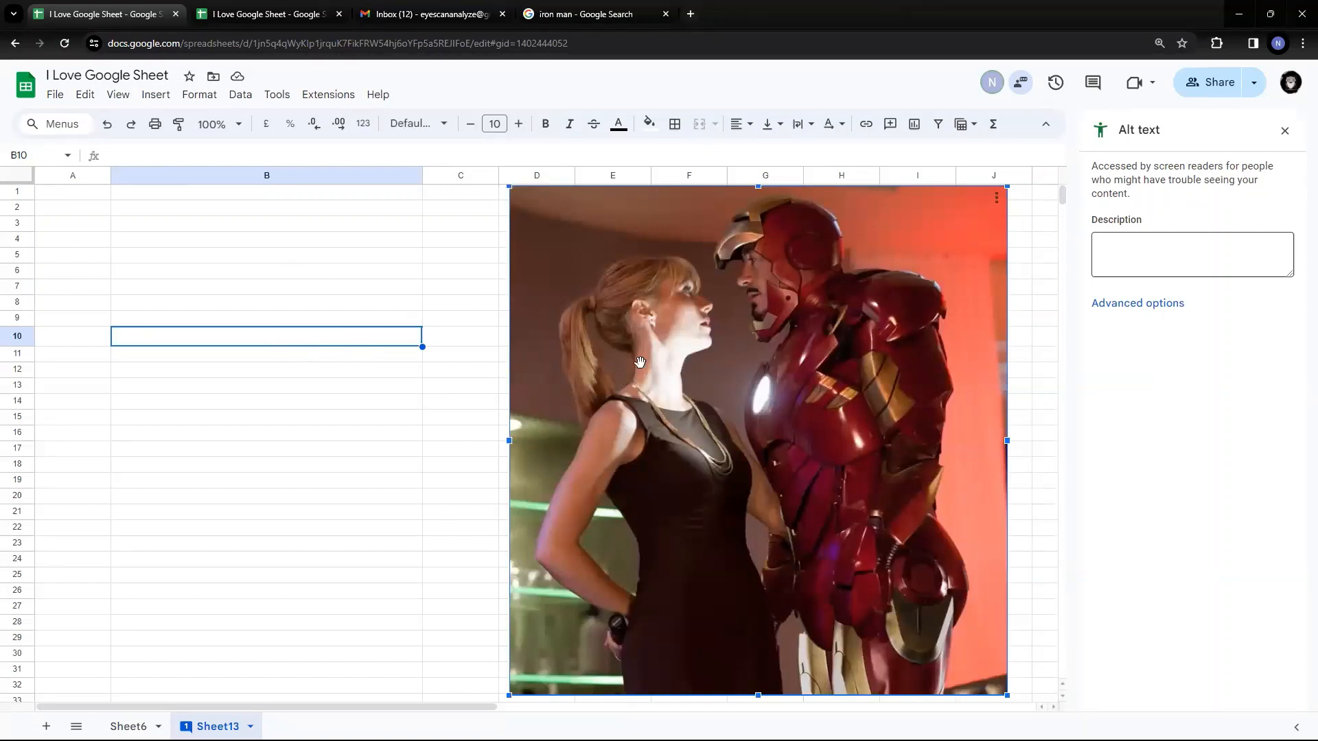
pyautogui.click(166, 104)
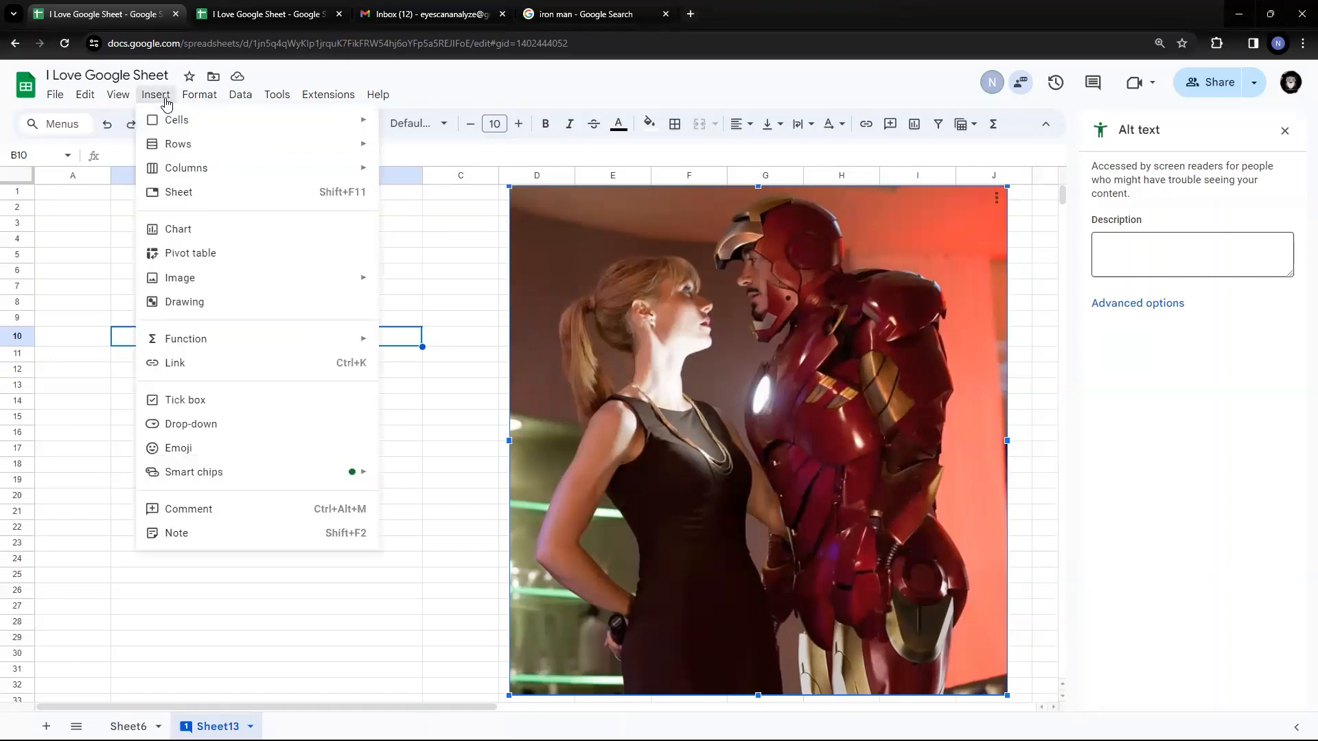
pyautogui.moveTo(208, 279)
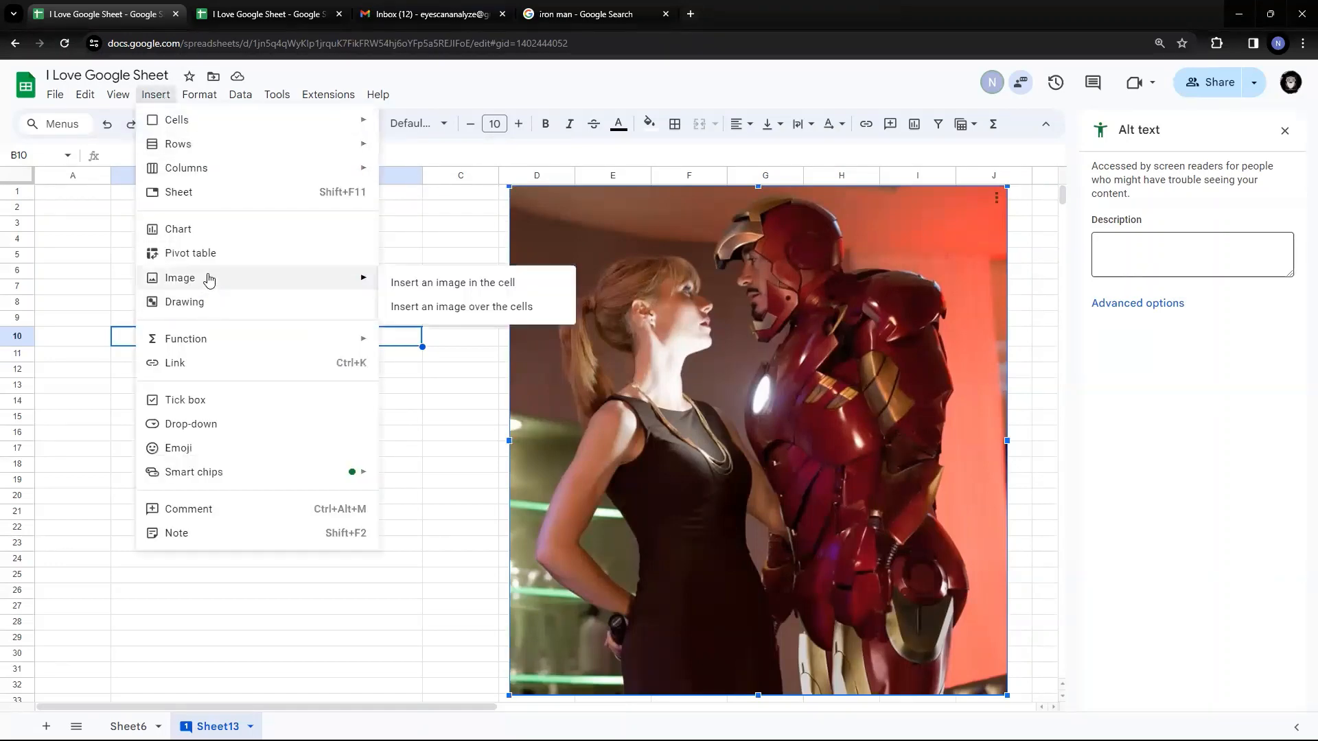
pyautogui.click(695, 453)
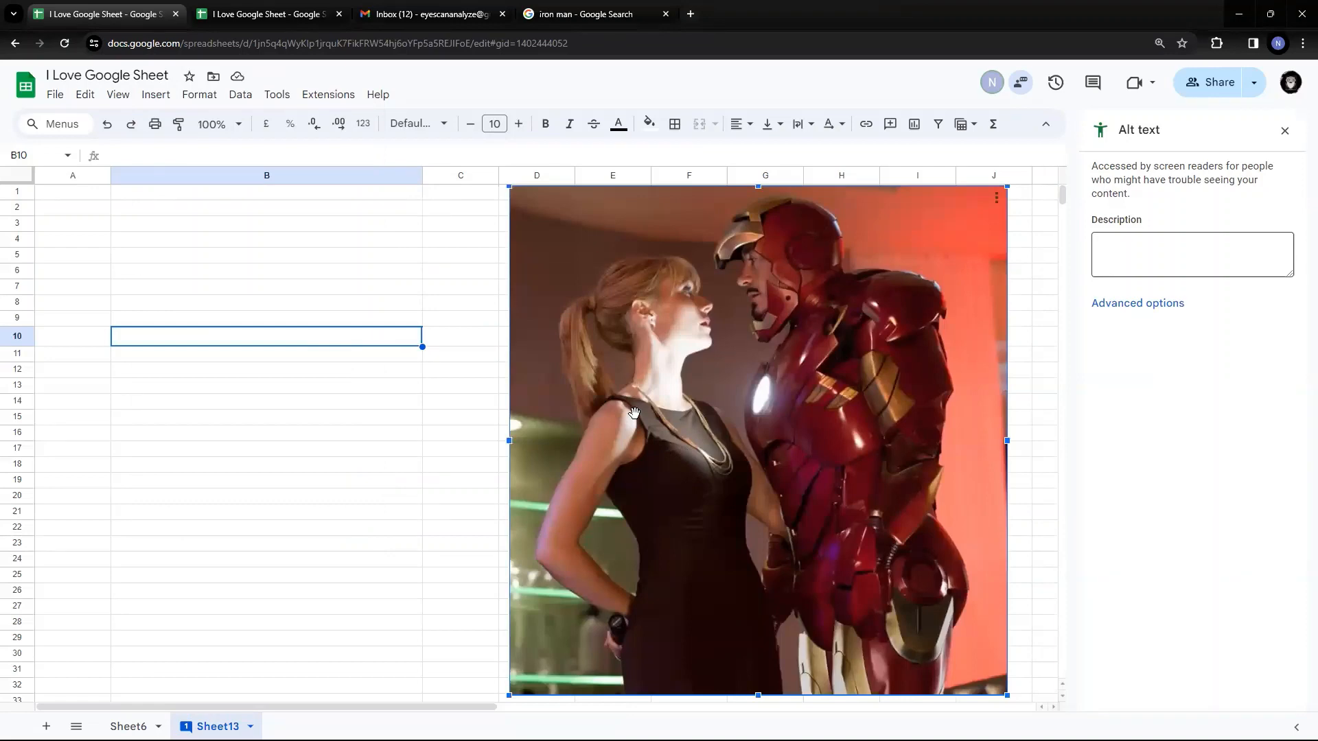
# Step: Undo the image move, the row 10 height change and the placement of the image over the cells
pyautogui.hotkey('ctrl', 'z')
pyautogui.hotkey('ctrl', 'z')
pyautogui.hotkey('ctrl', 'z')
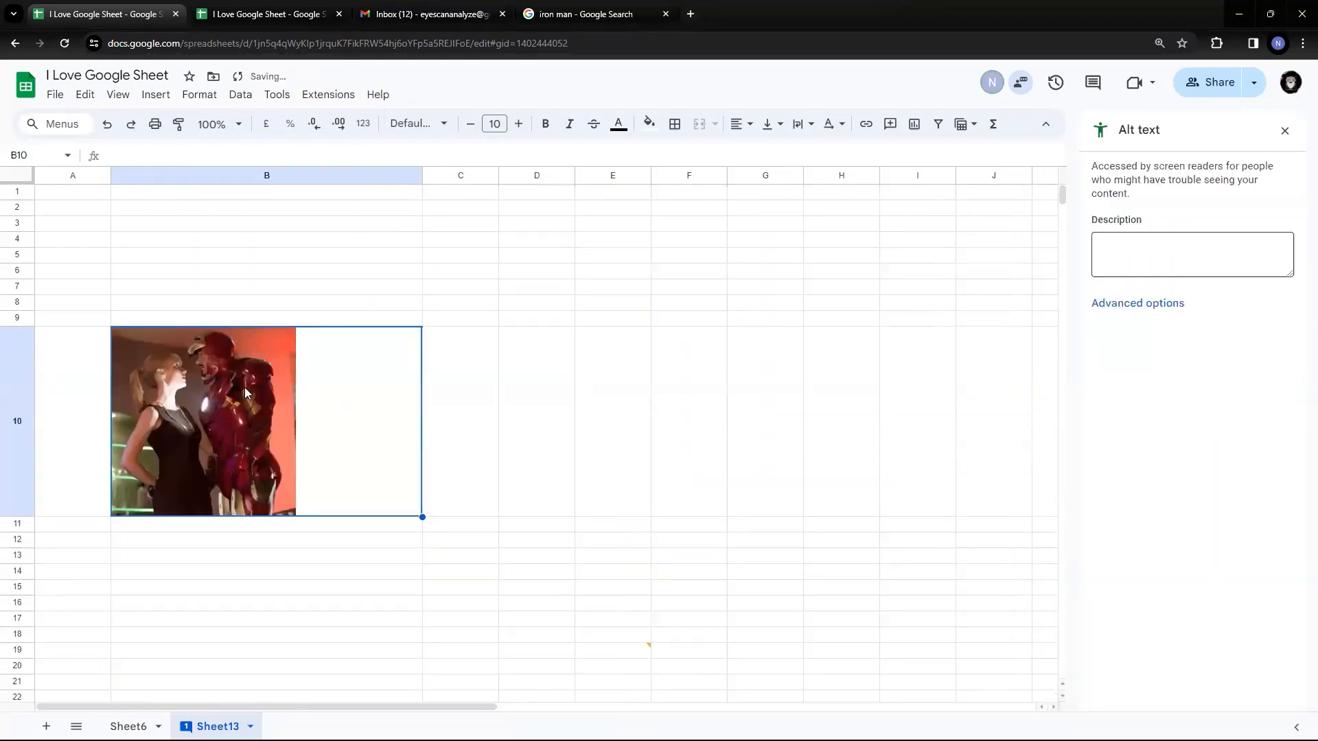
# Step: Select cell F6 and start inserting an image over the cells, with a link as the image source
pyautogui.click(311, 270)
pyautogui.click(728, 276)
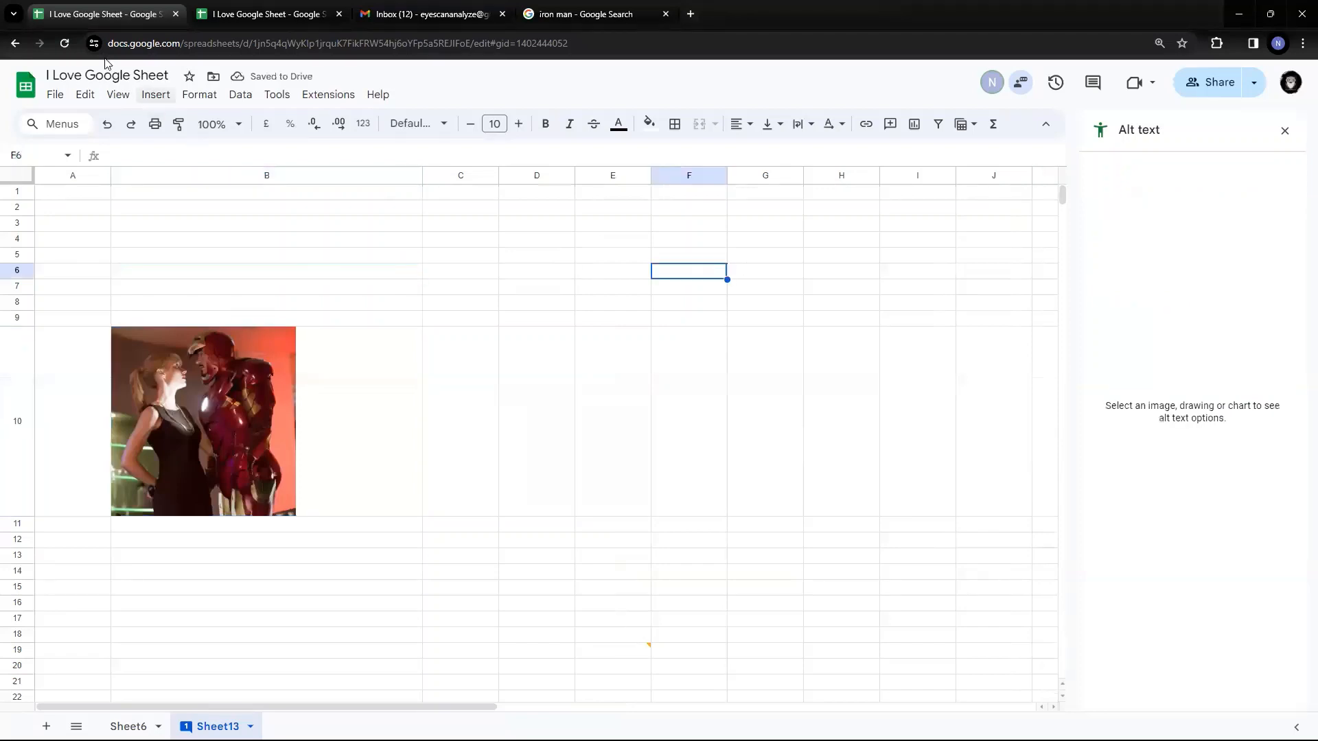
pyautogui.click(155, 95)
pyautogui.moveTo(255, 281)
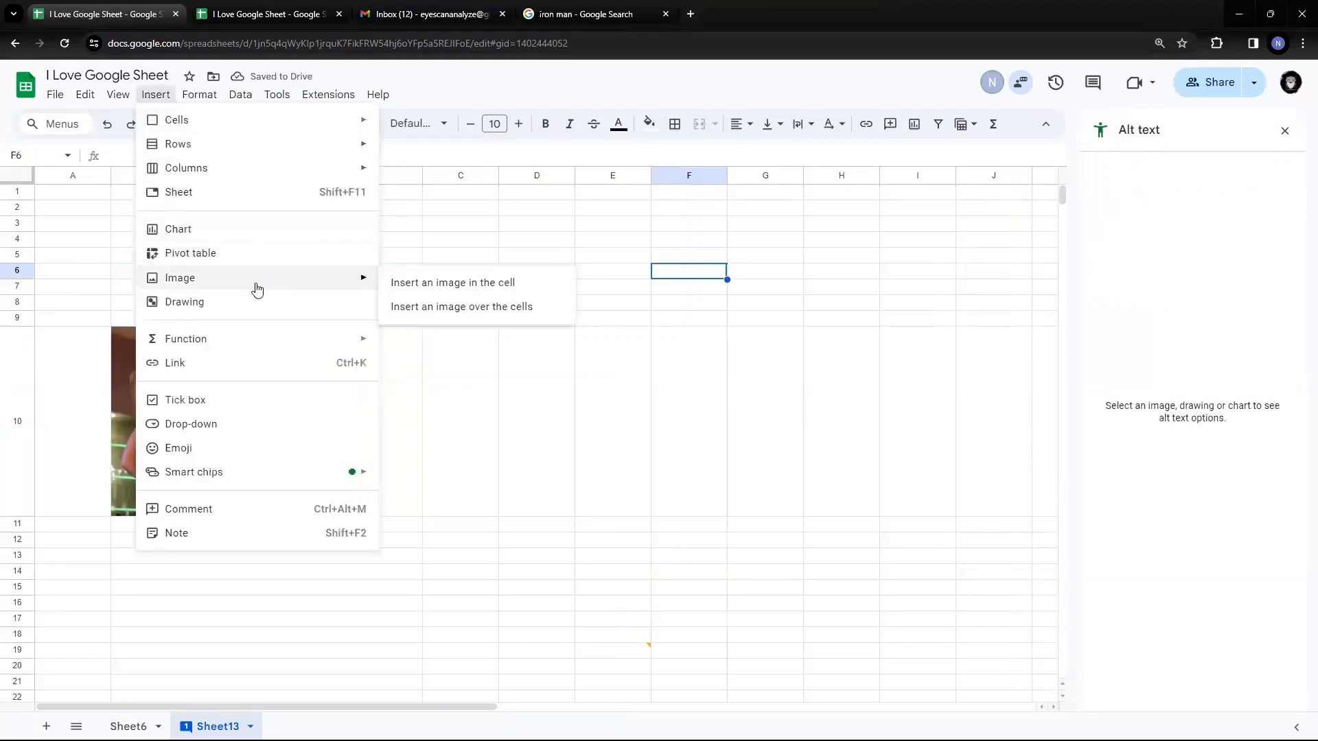
pyautogui.click(451, 316)
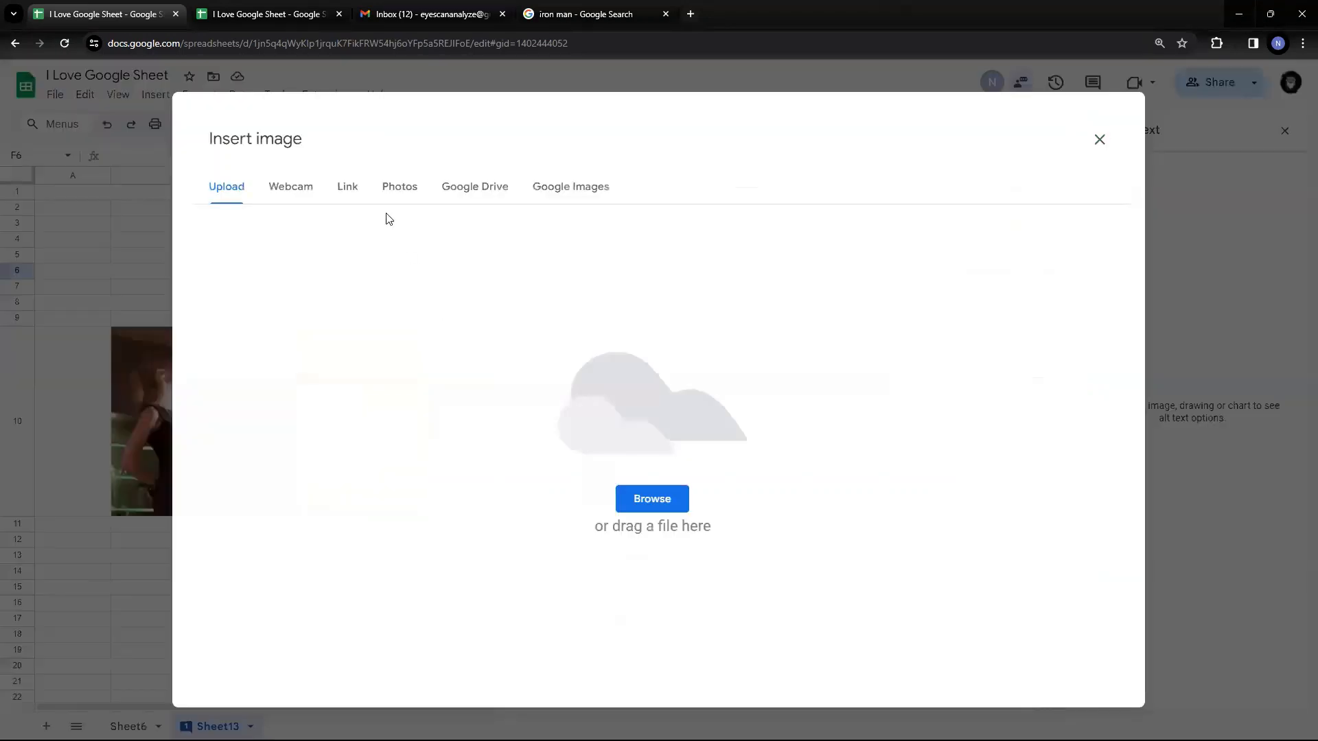
pyautogui.click(348, 186)
pyautogui.click(228, 189)
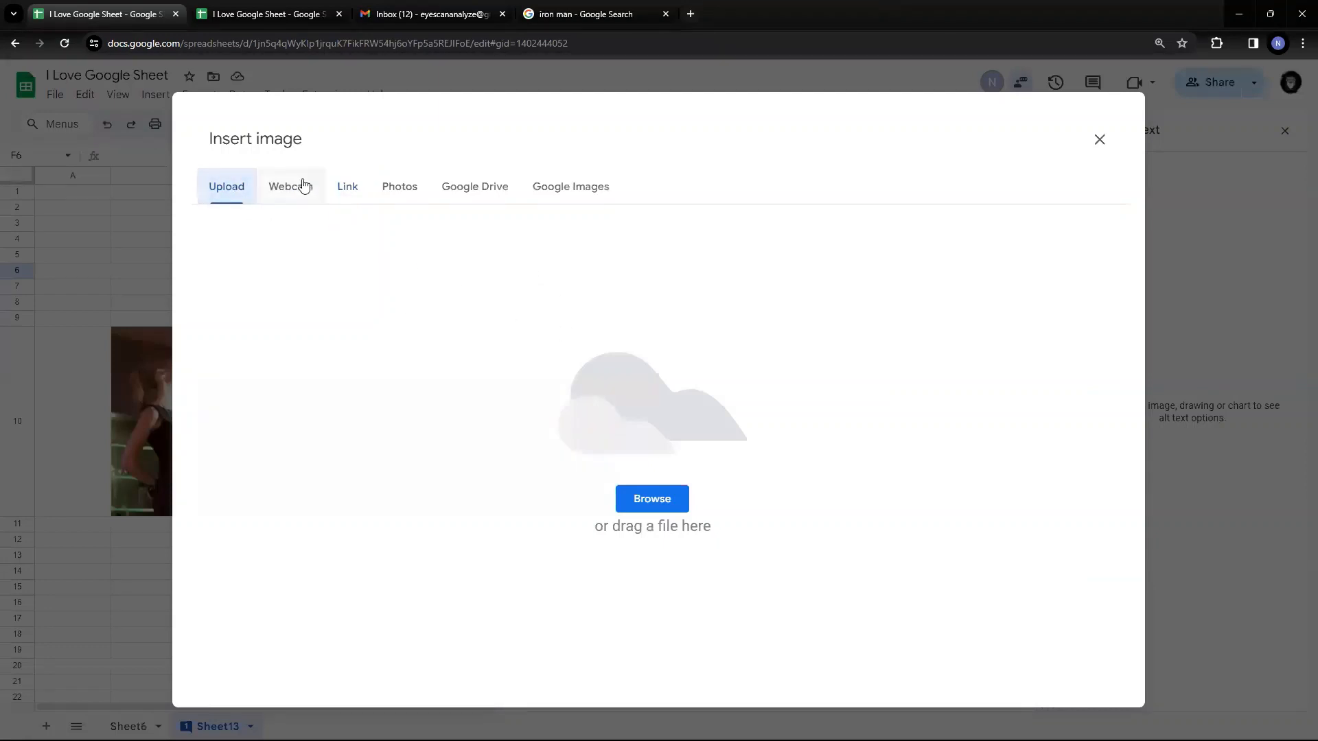
pyautogui.click(348, 186)
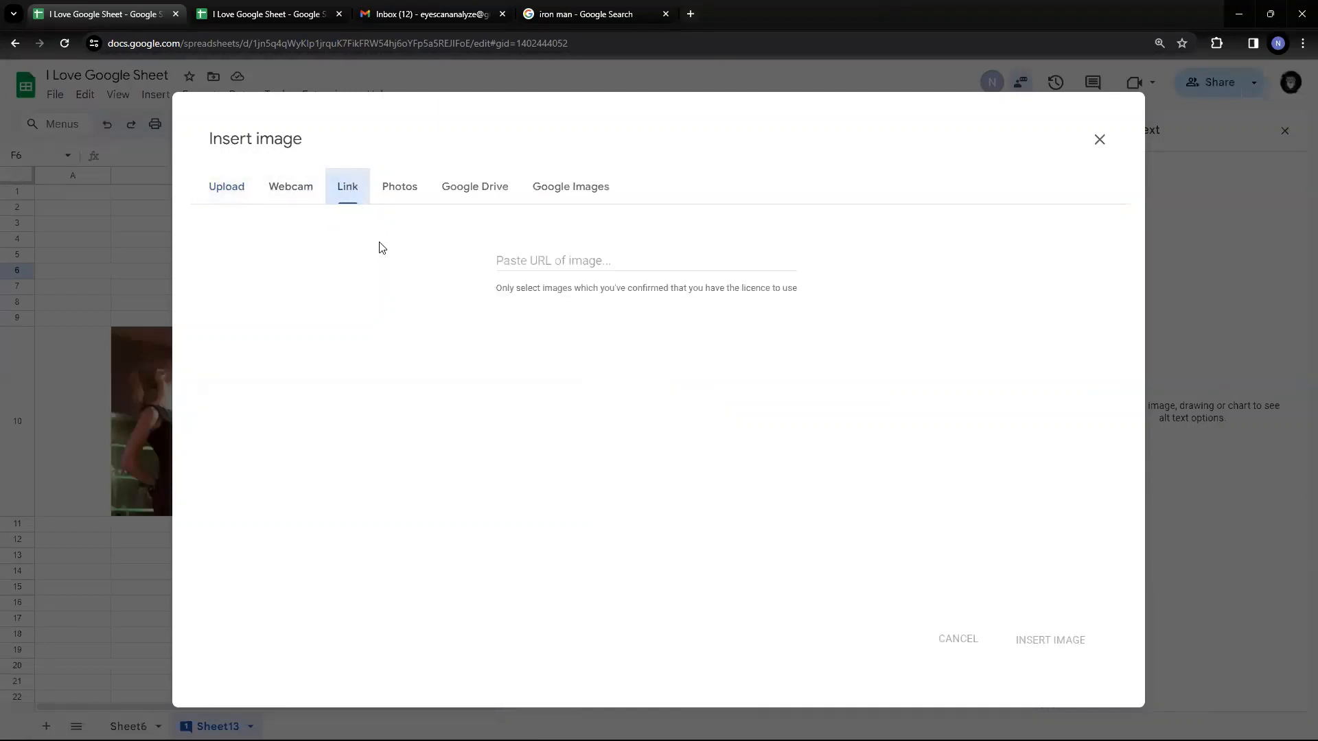
# Step: Switch to the iron man Google Search tab and copy the image address of the WIRED picture
pyautogui.click(563, 13)
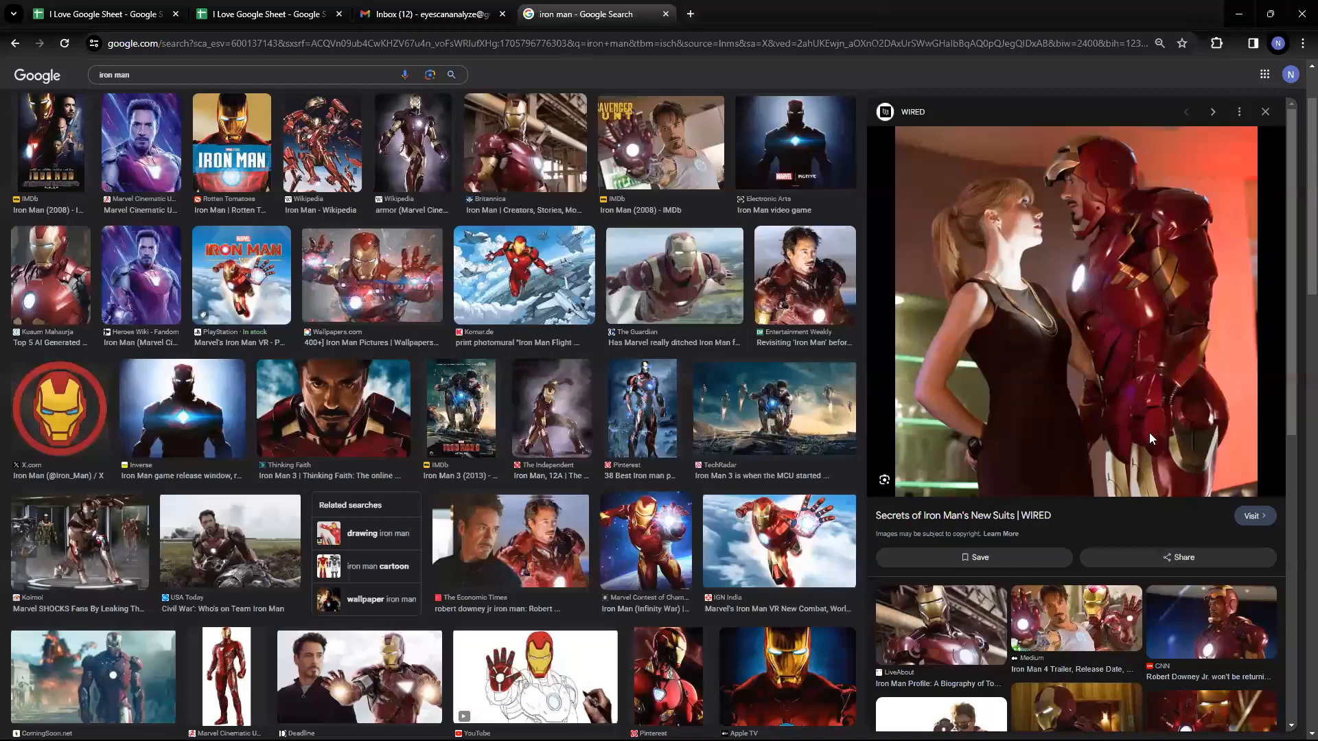
pyautogui.rightClick(1118, 432)
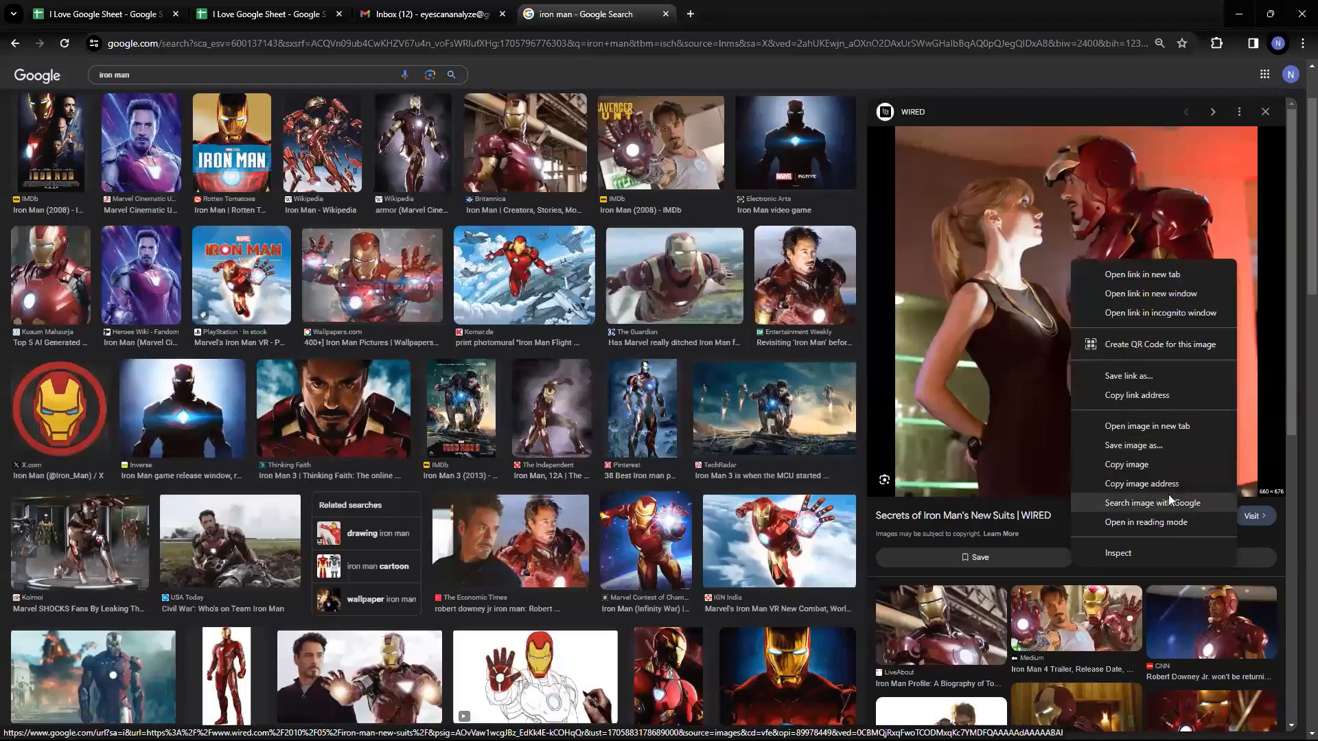
pyautogui.click(1170, 495)
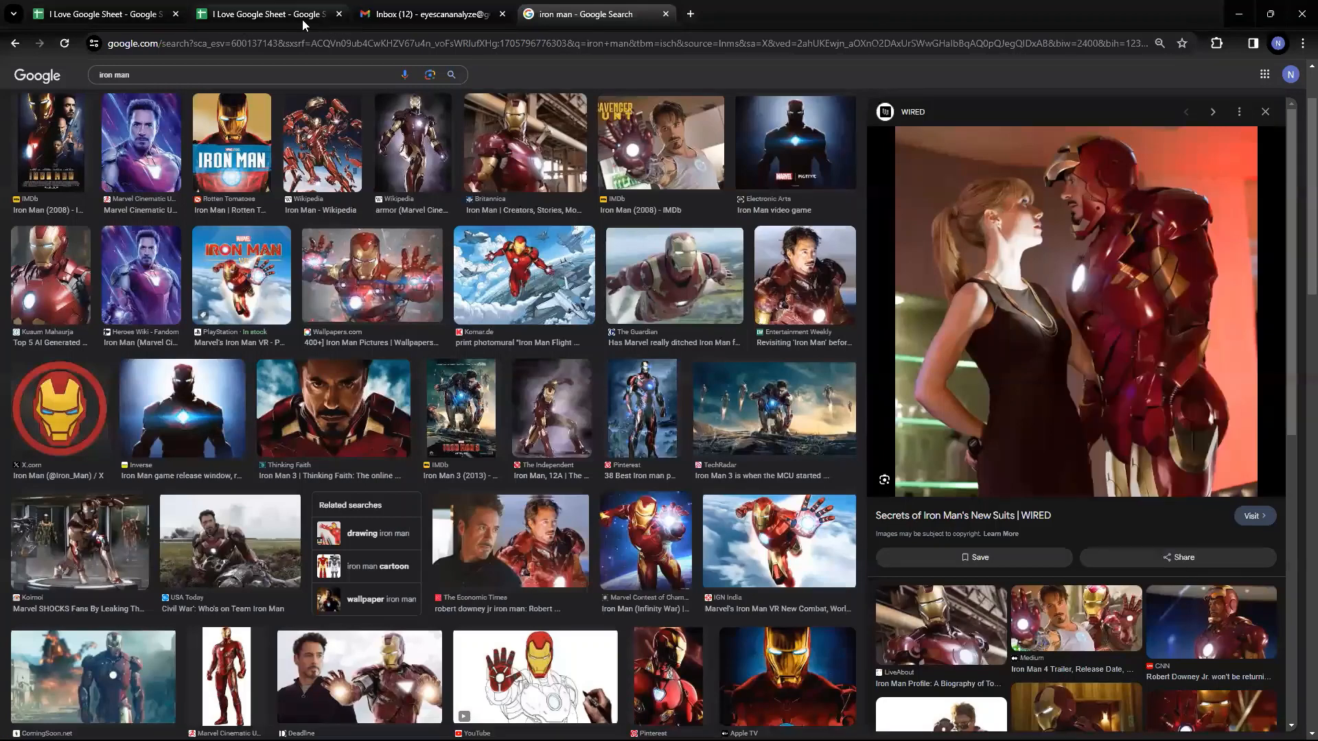
# Step: Return to the I Love Google Sheet tab, enter the copied address as the link, and insert the image over the cells
pyautogui.click(65, 12)
pyautogui.click(617, 261)
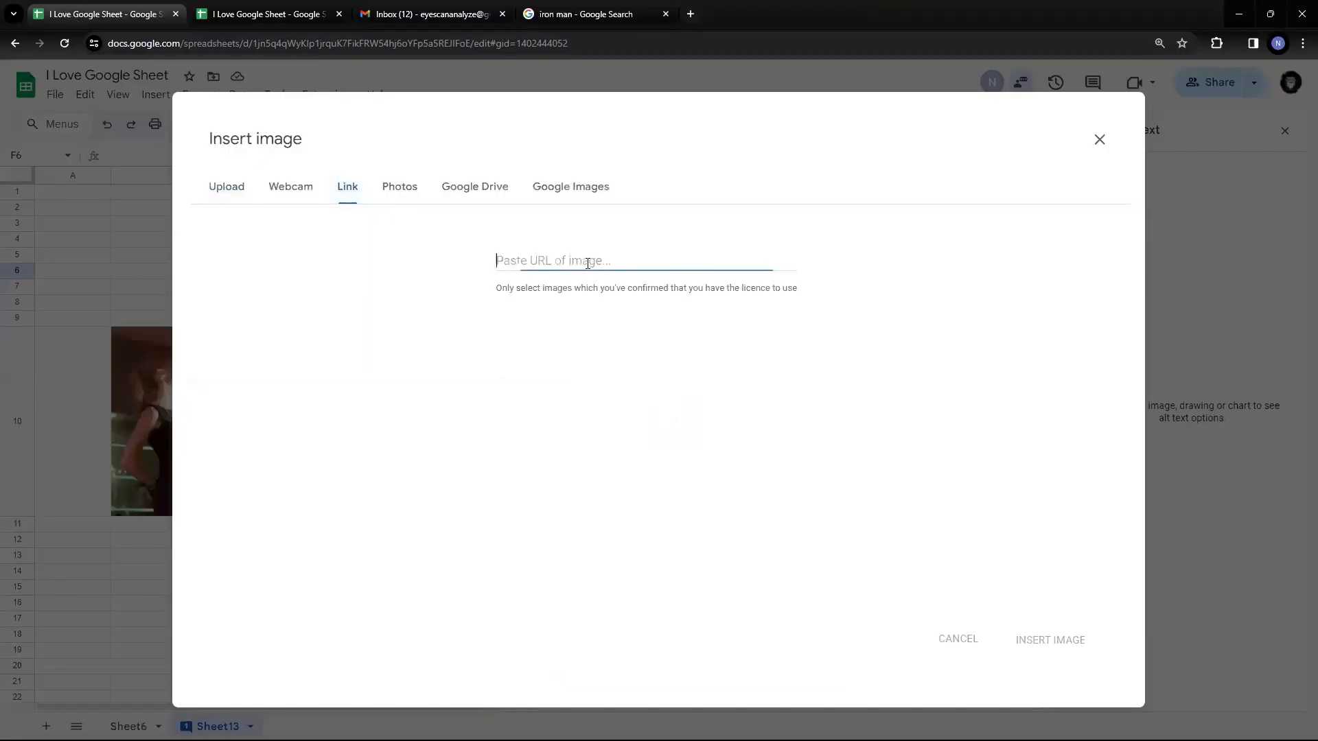
pyautogui.hotkey('ctrl', 'v')
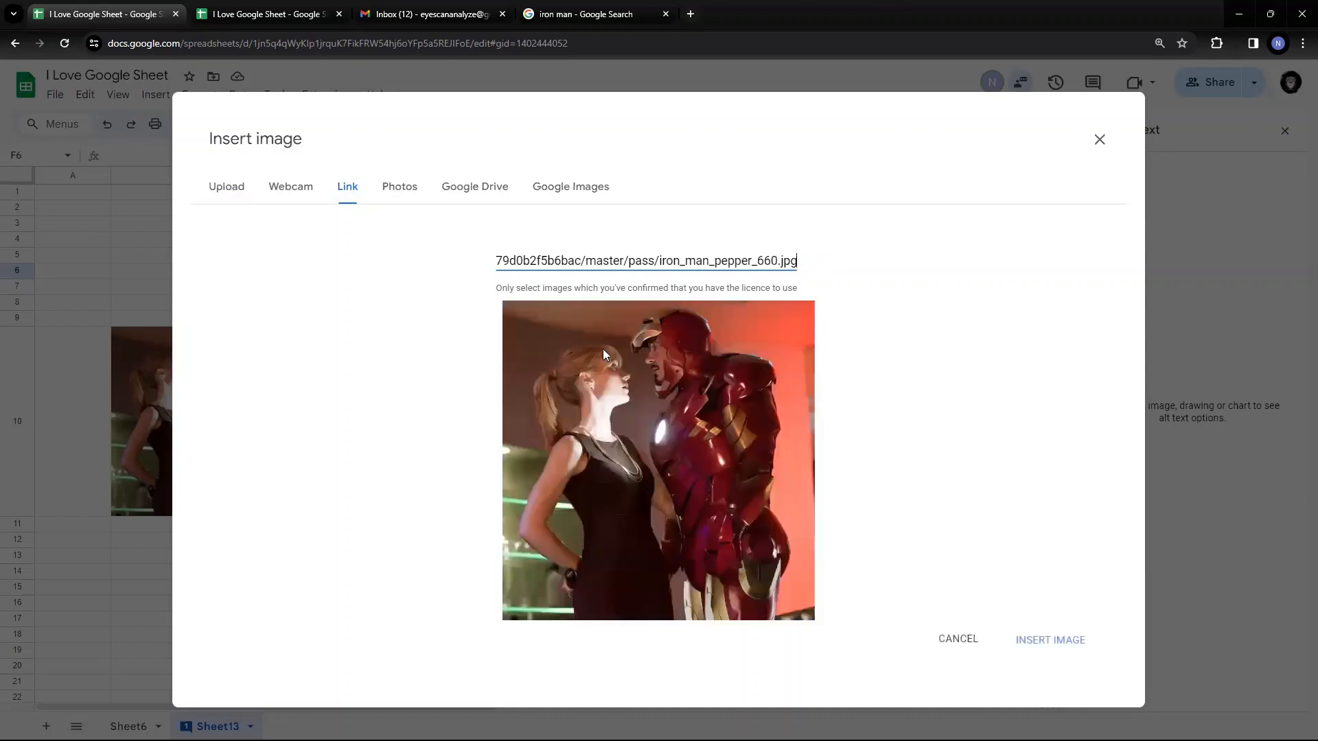
pyautogui.click(604, 416)
pyautogui.click(1057, 640)
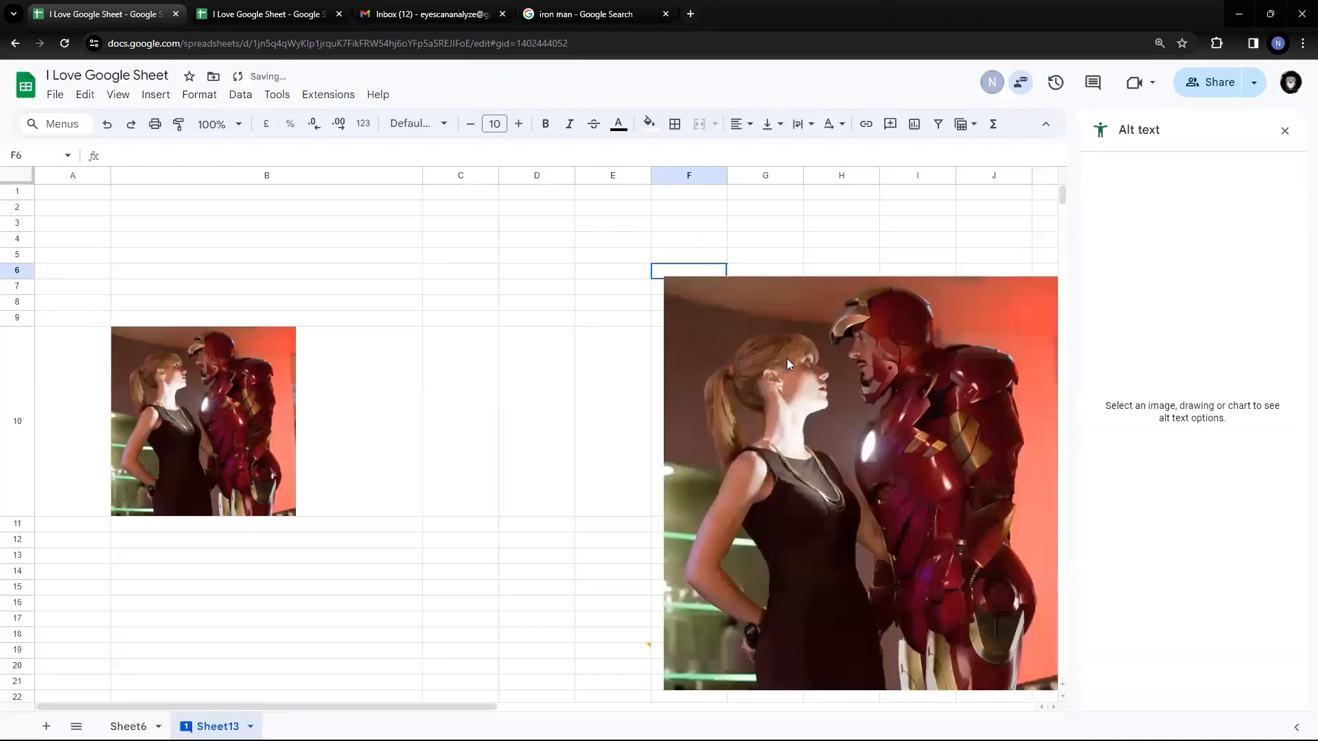
# Step: Move the floating image beside the picture in column B, over columns C to G, with cell B10 selected
pyautogui.click(778, 330)
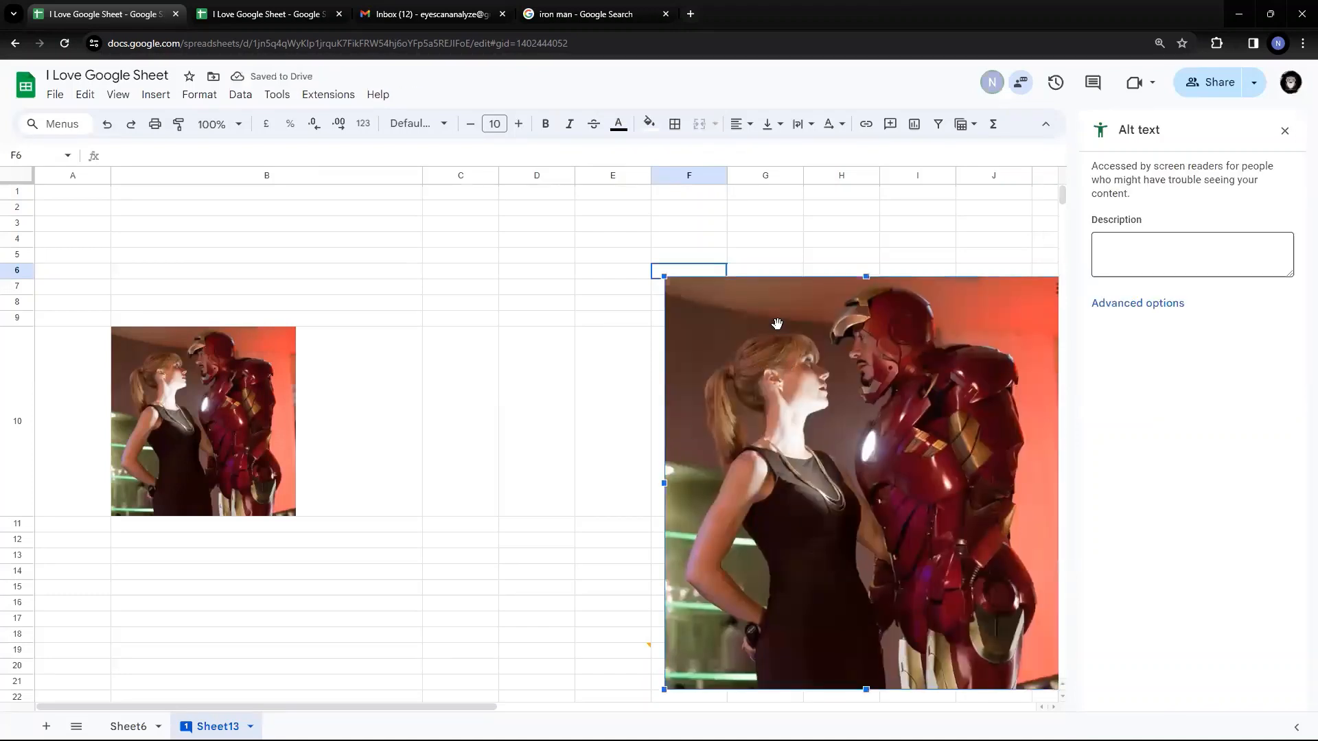
pyautogui.moveTo(697, 326); pyautogui.dragTo(607, 301)
pyautogui.click(315, 365)
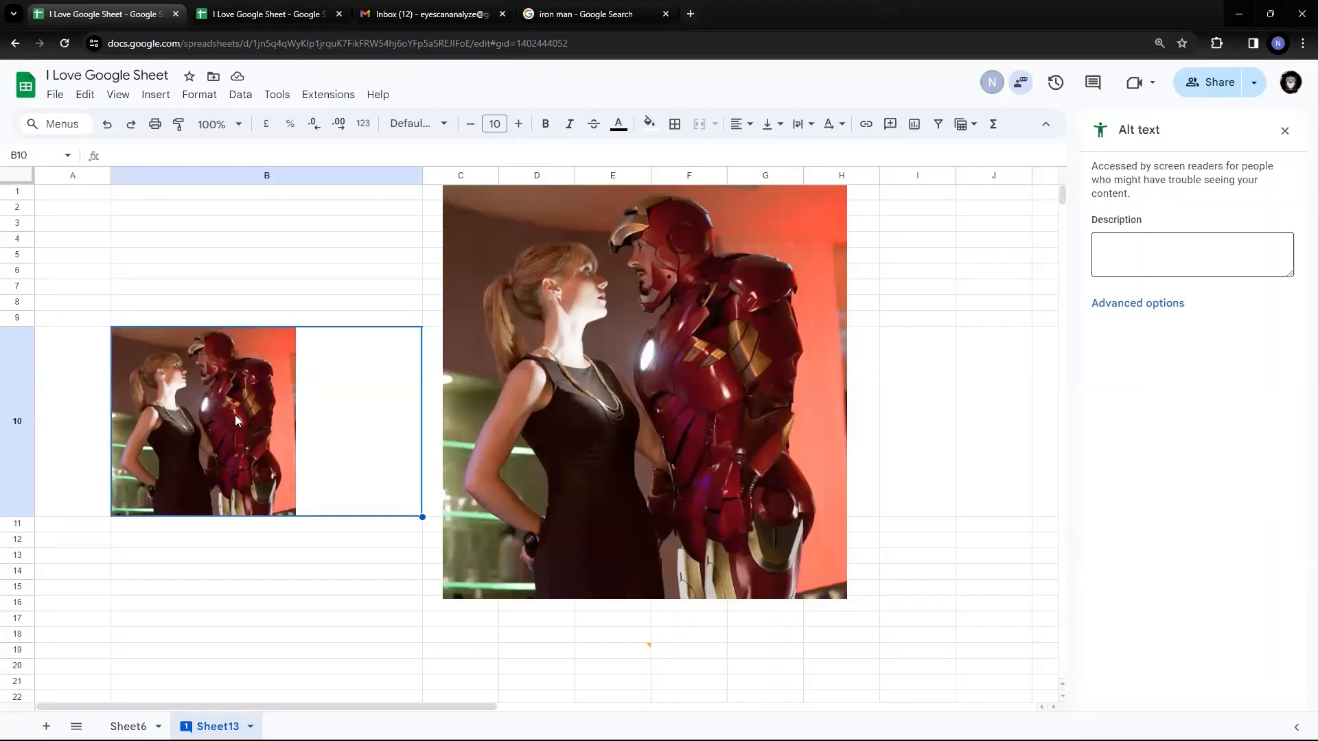
pyautogui.click(627, 362)
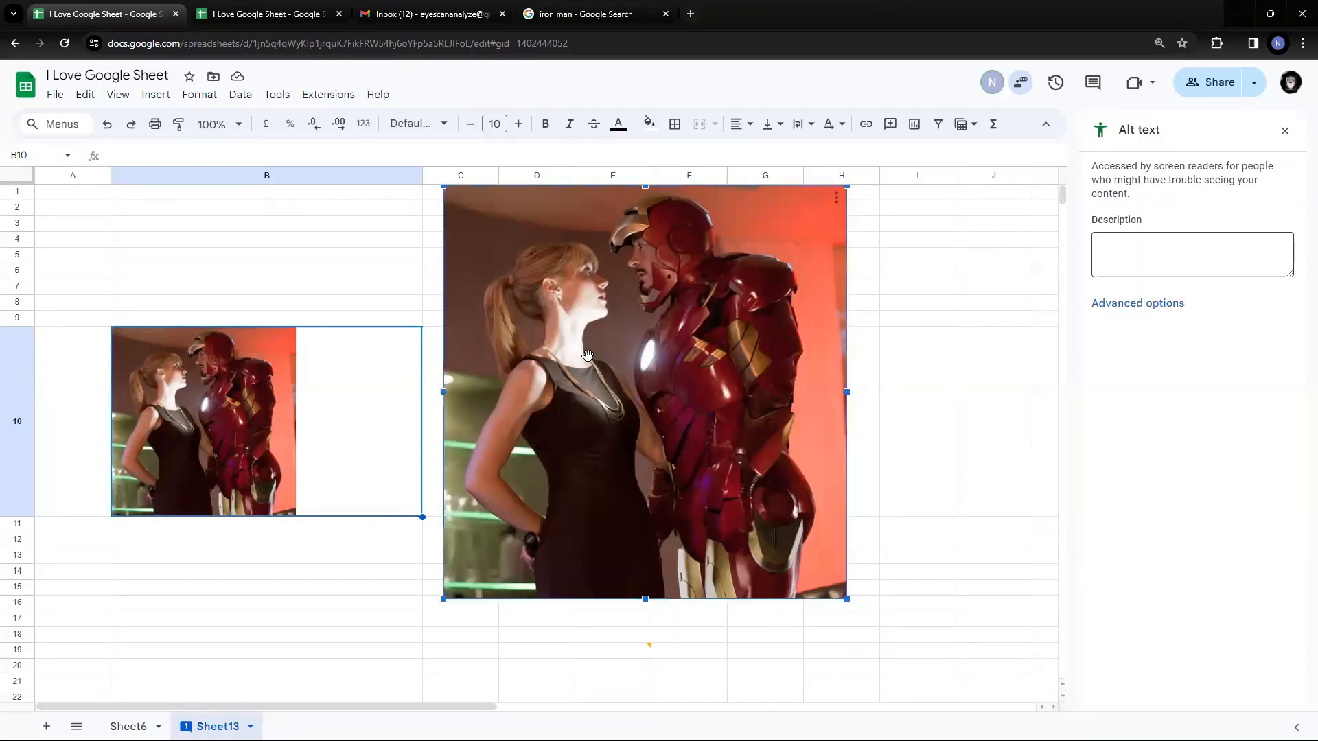
pyautogui.moveTo(586, 300); pyautogui.dragTo(553, 307)
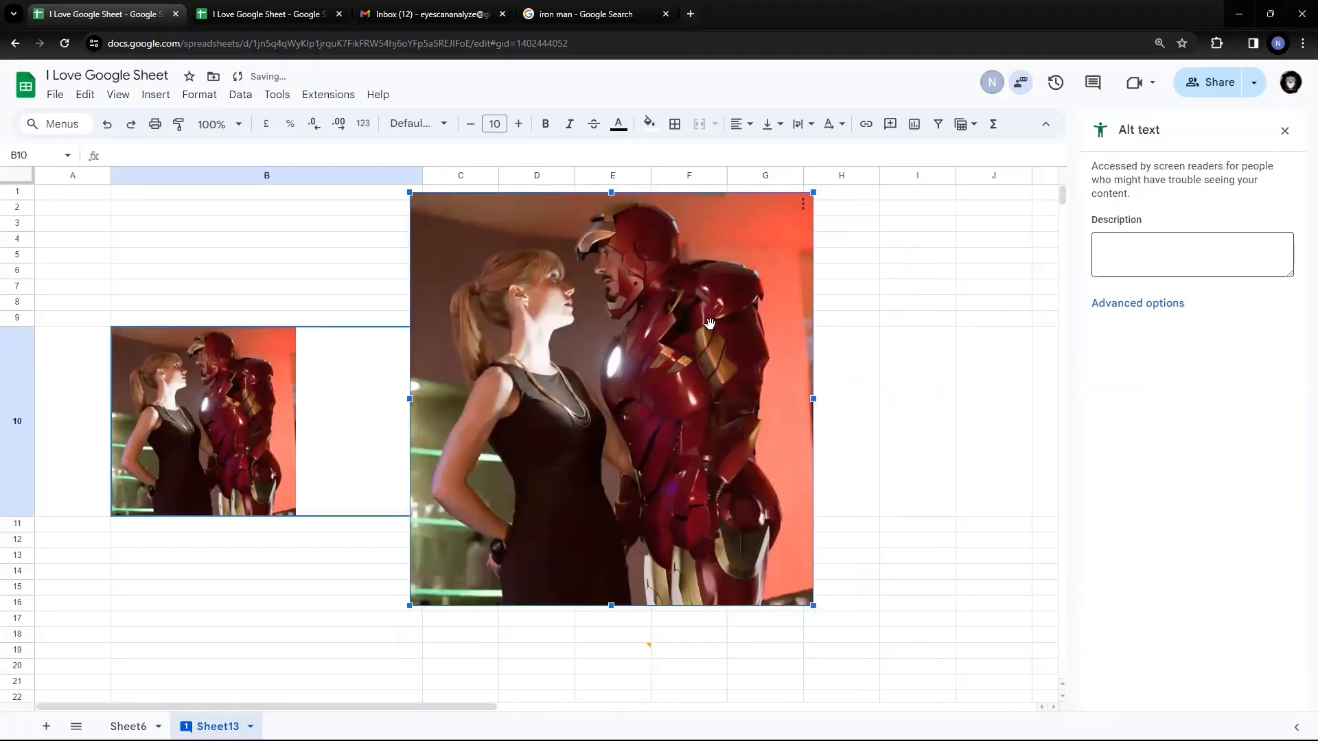
# Step: Examine the options offered for the floating image without applying any
pyautogui.click(803, 204)
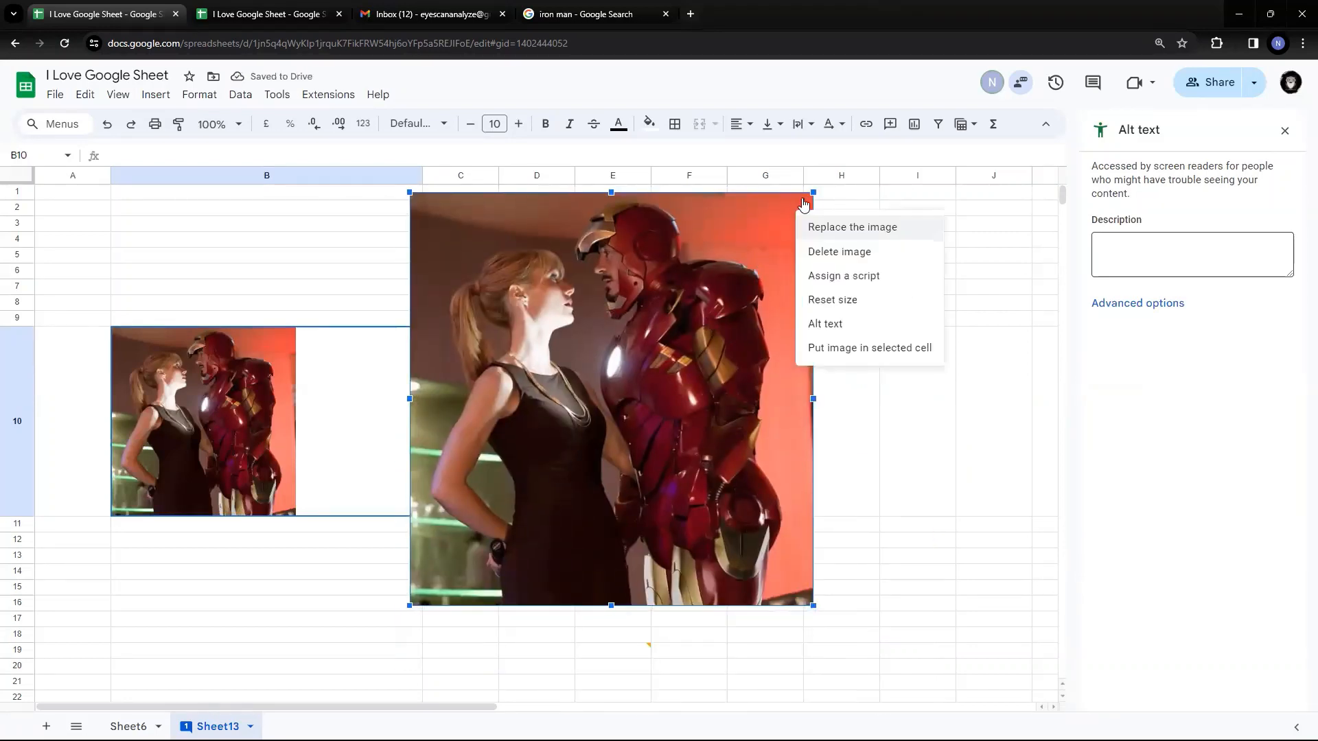
pyautogui.click(803, 204)
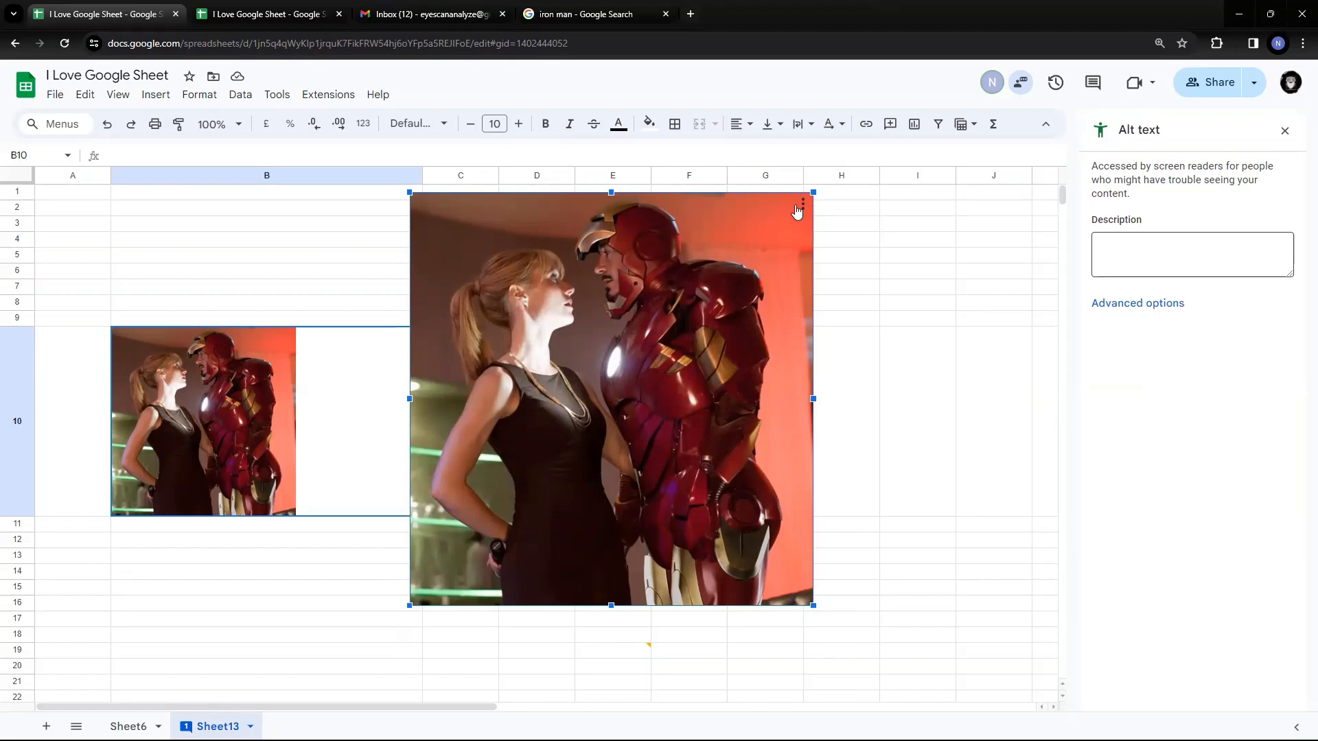
pyautogui.click(803, 205)
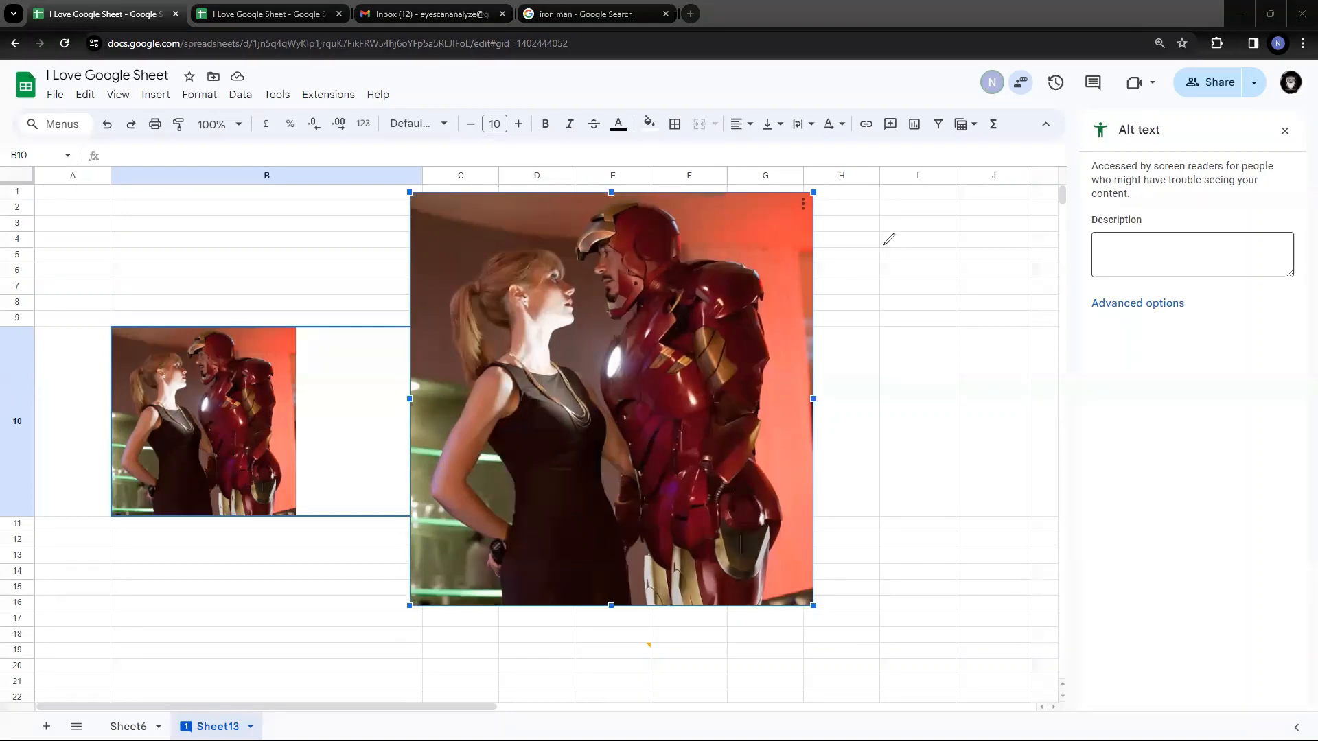
pyautogui.moveTo(818, 183)
pyautogui.mouseDown()
pyautogui.moveTo(789, 179)
pyautogui.moveTo(770, 209)
pyautogui.moveTo(831, 226)
pyautogui.moveTo(840, 200)
pyautogui.moveTo(813, 177)
pyautogui.mouseUp()
pyautogui.hotkey('ctrl', 'z')
# Step: Put the floating image in the selected cell B10, and undo the placement
pyautogui.click(803, 205)
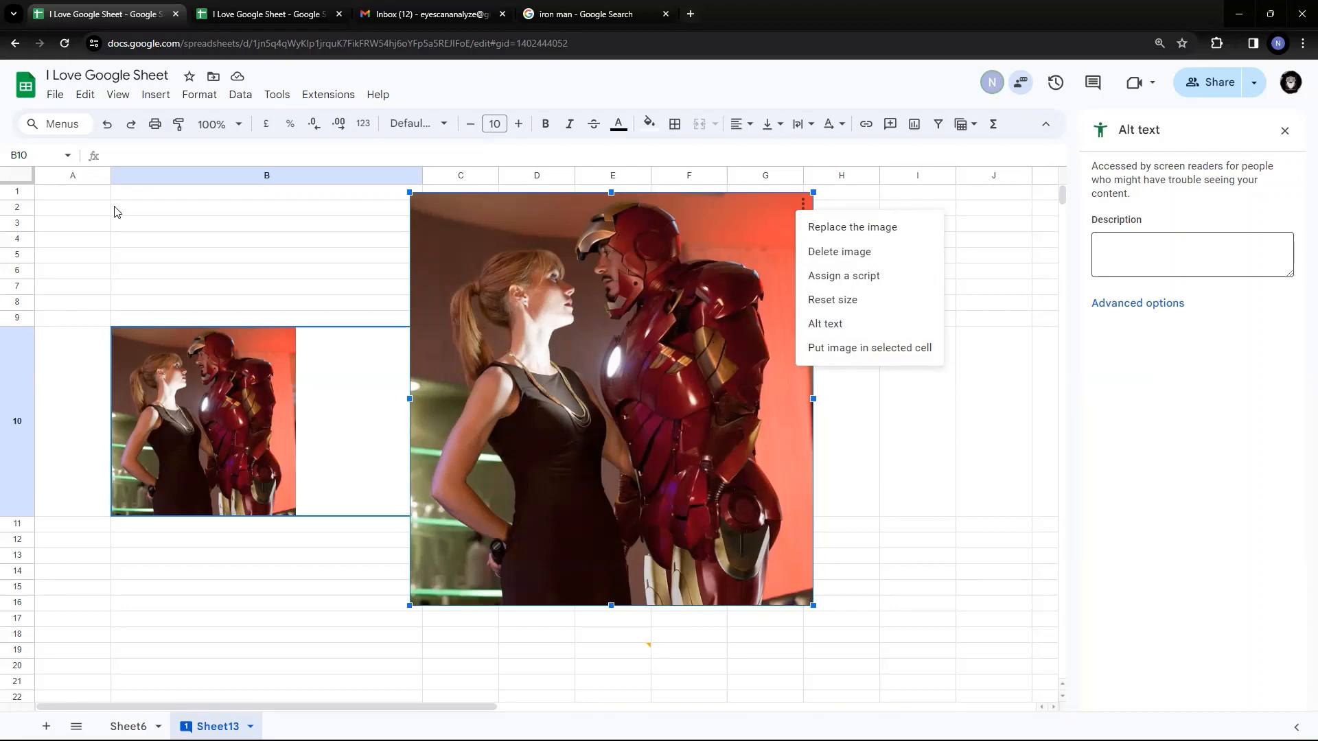
pyautogui.click(882, 348)
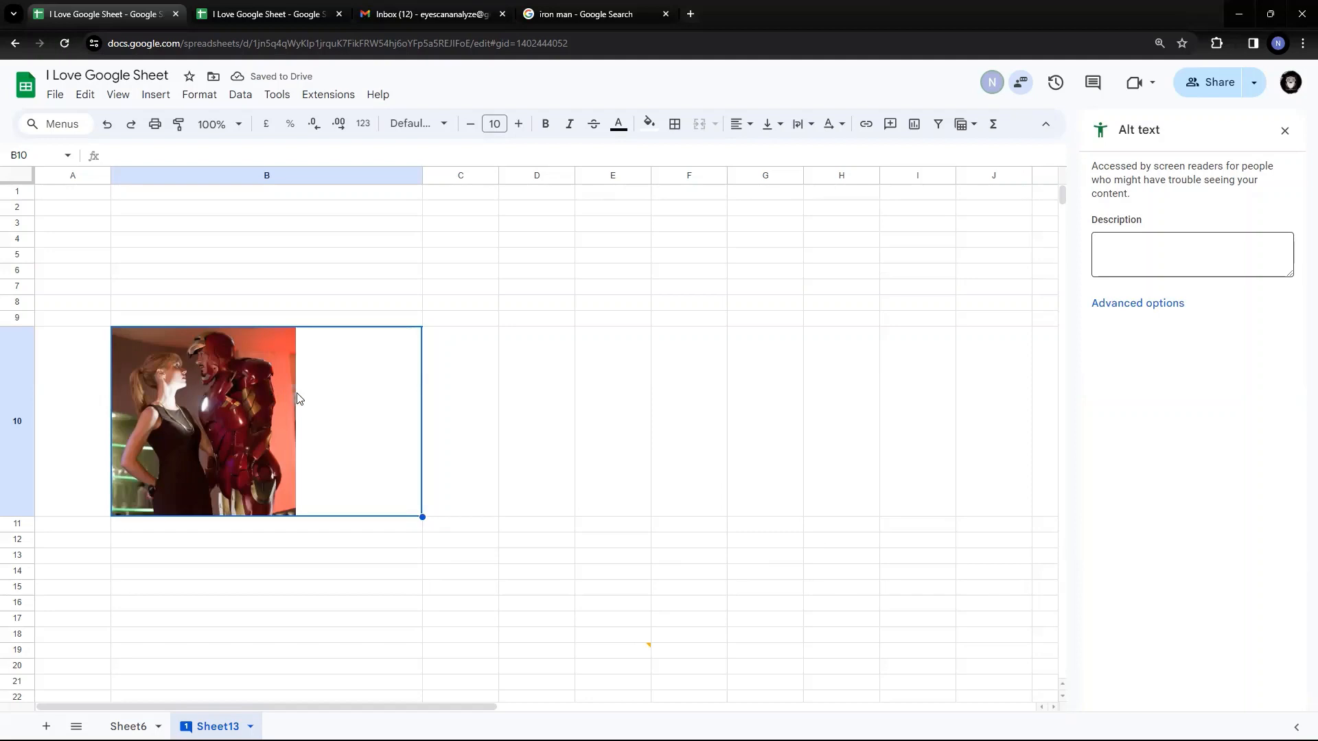
pyautogui.hotkey('ctrl', 'z')
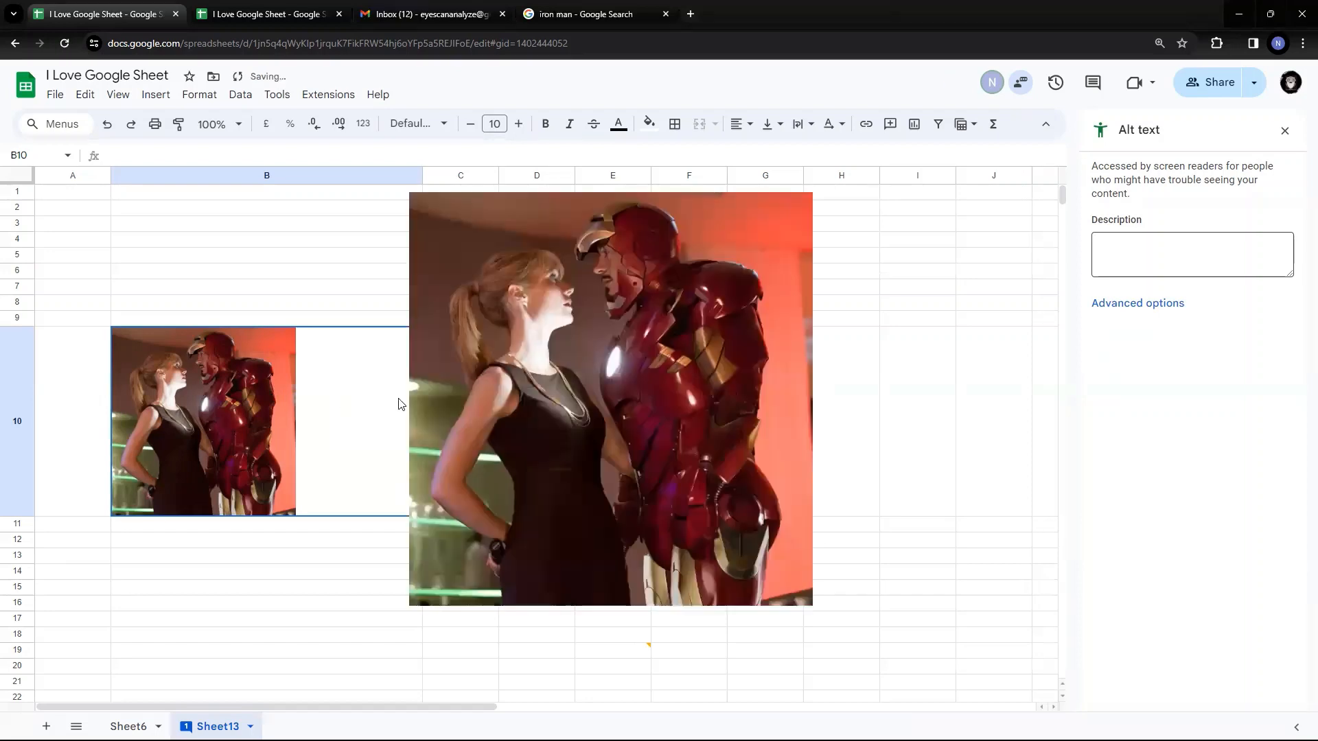
# Step: Put the floating image in cell B3, and undo the placement
pyautogui.click(782, 363)
pyautogui.click(209, 229)
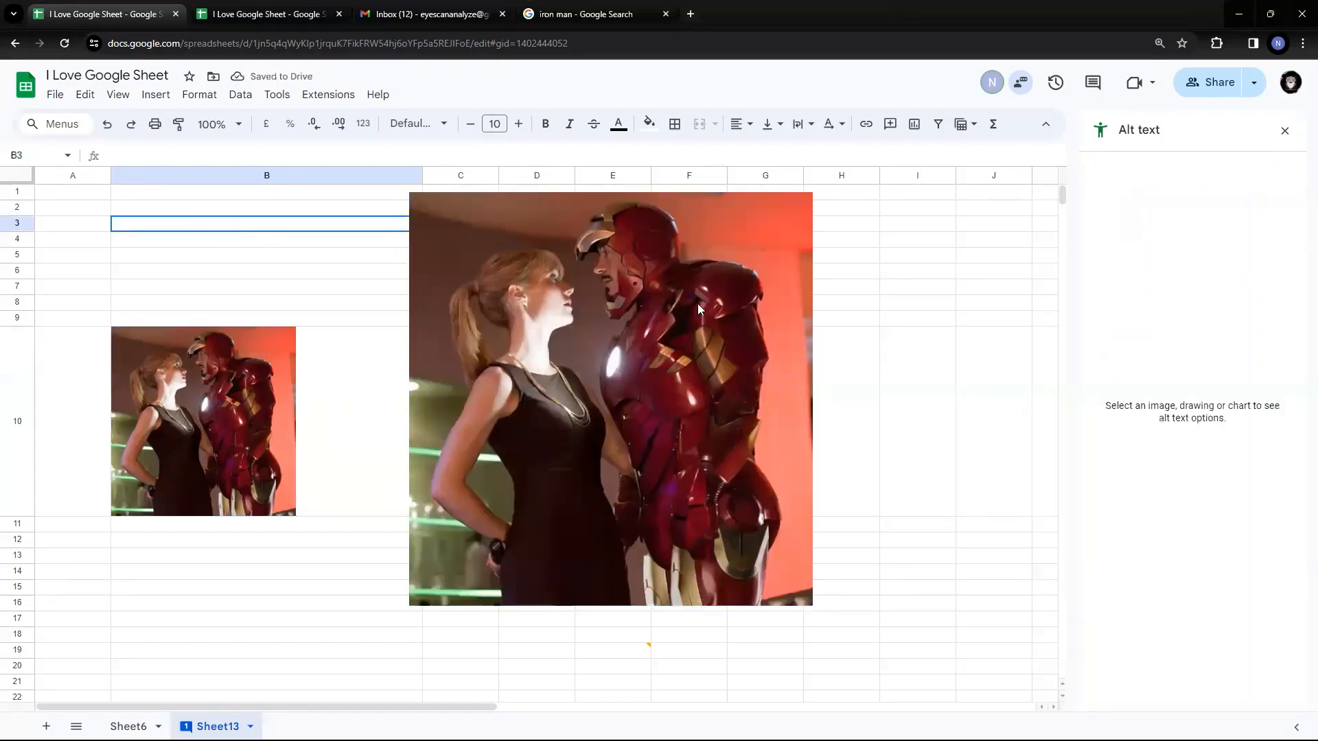
pyautogui.click(748, 321)
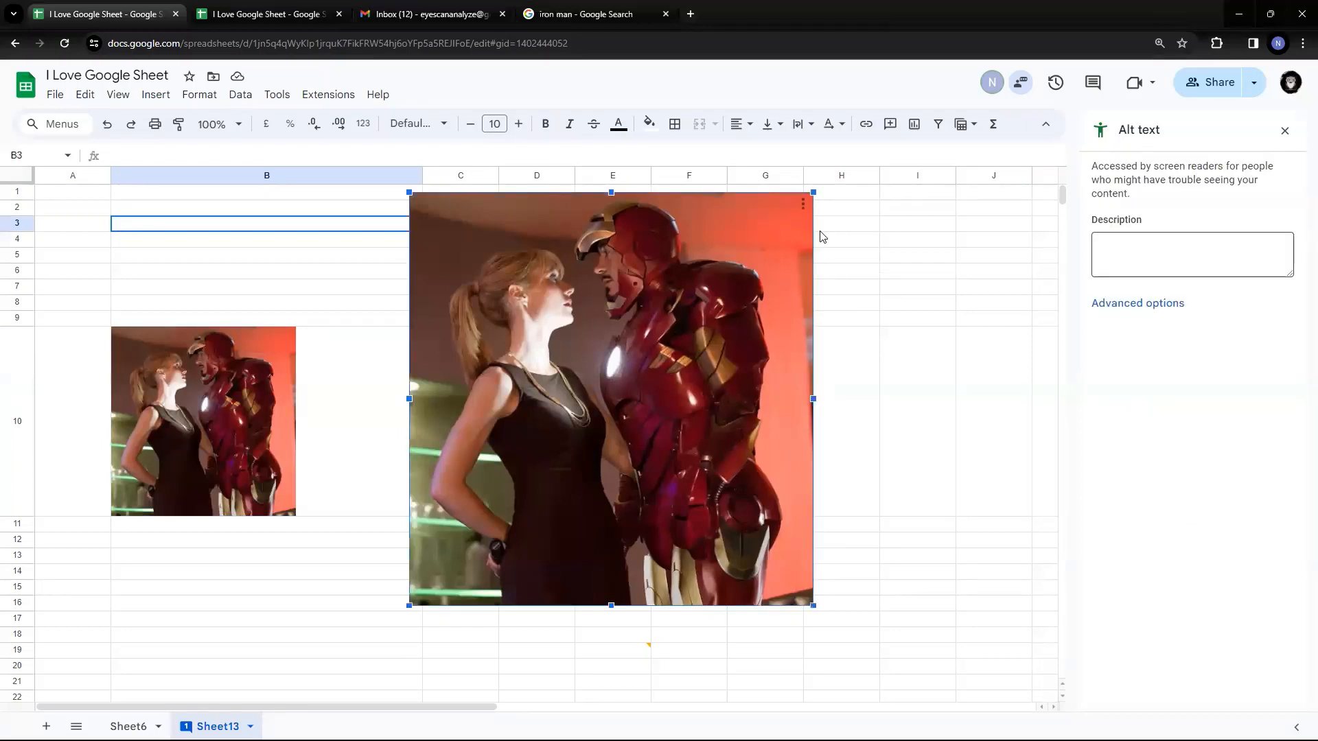
pyautogui.click(802, 205)
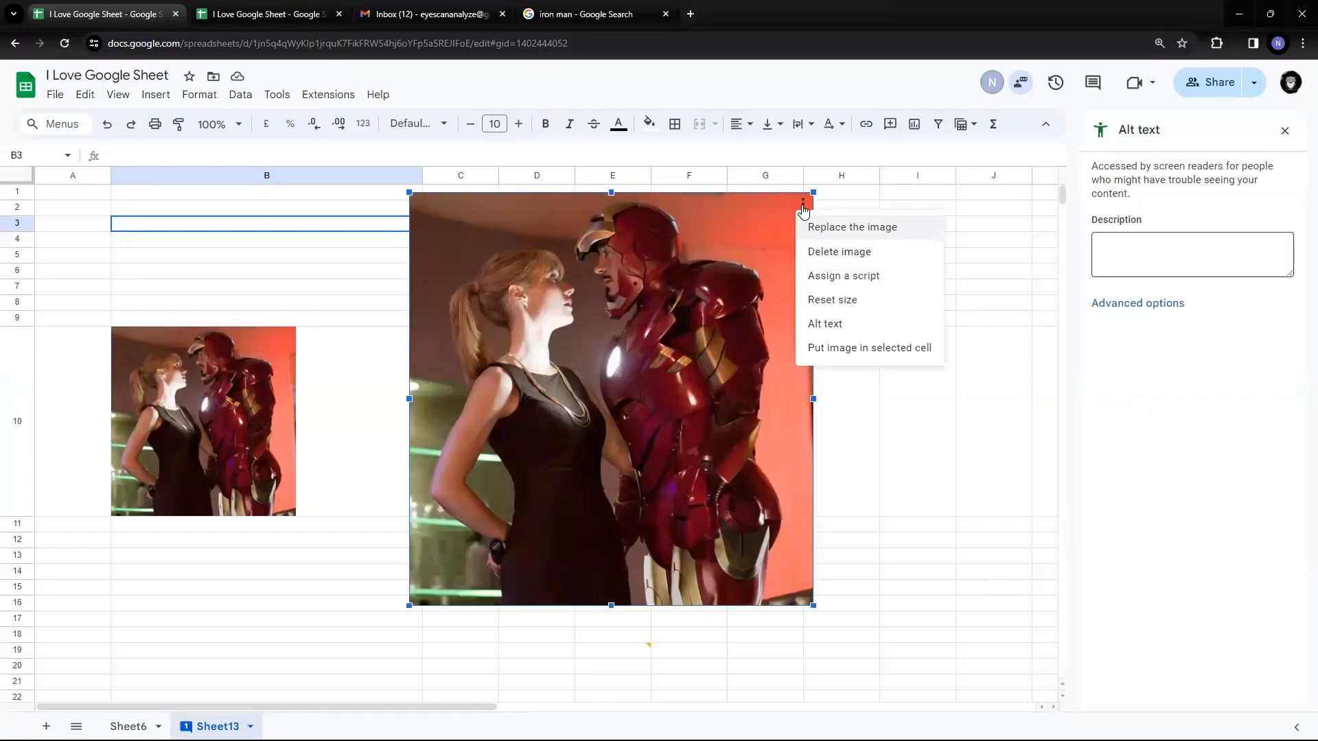
pyautogui.click(861, 350)
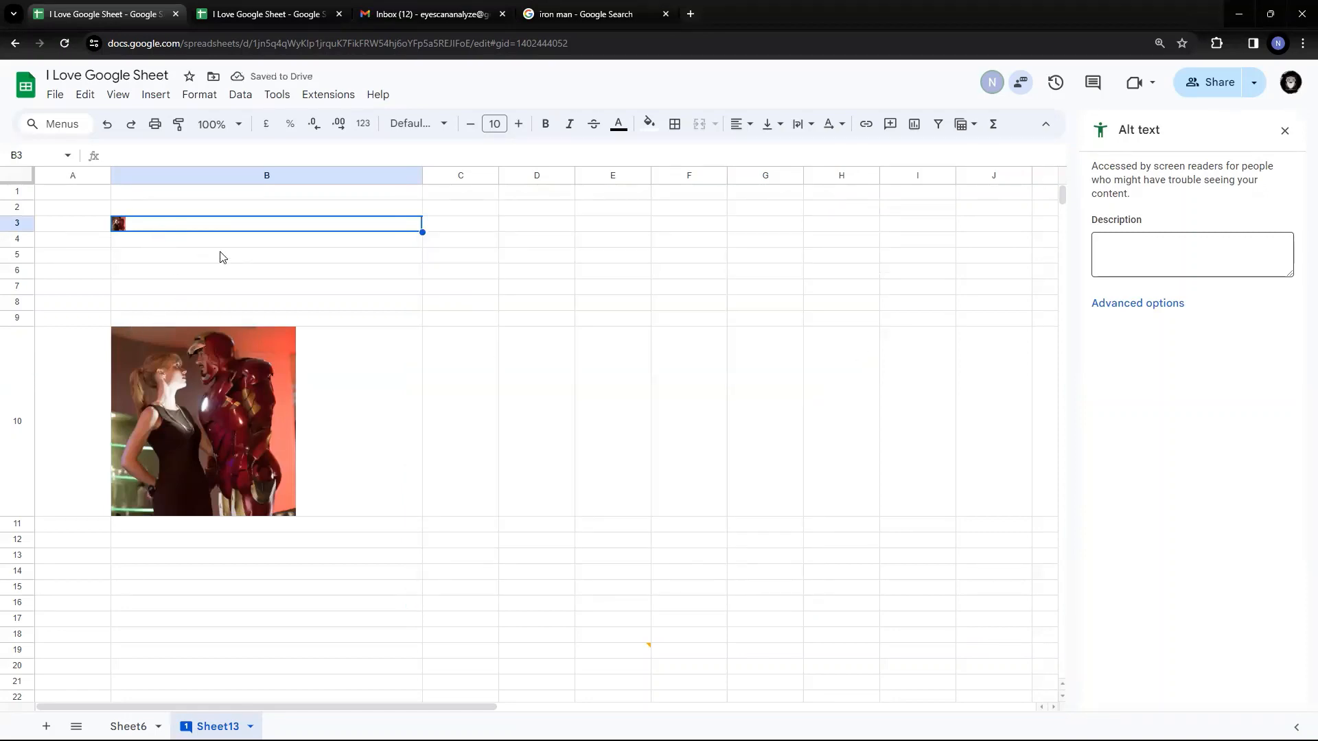
pyautogui.hotkey('ctrl', 'z')
# Step: Reset the floating Iron Man image to its original size
pyautogui.click(789, 209)
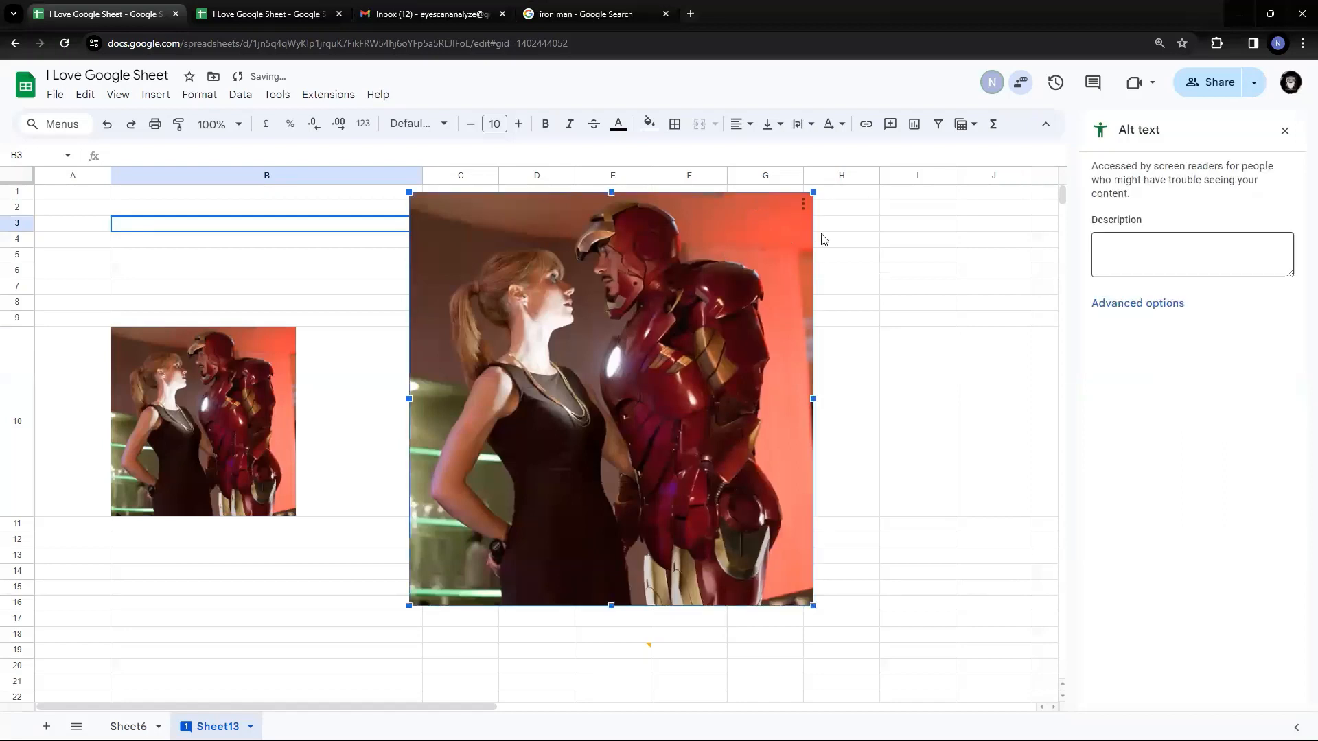
pyautogui.click(804, 204)
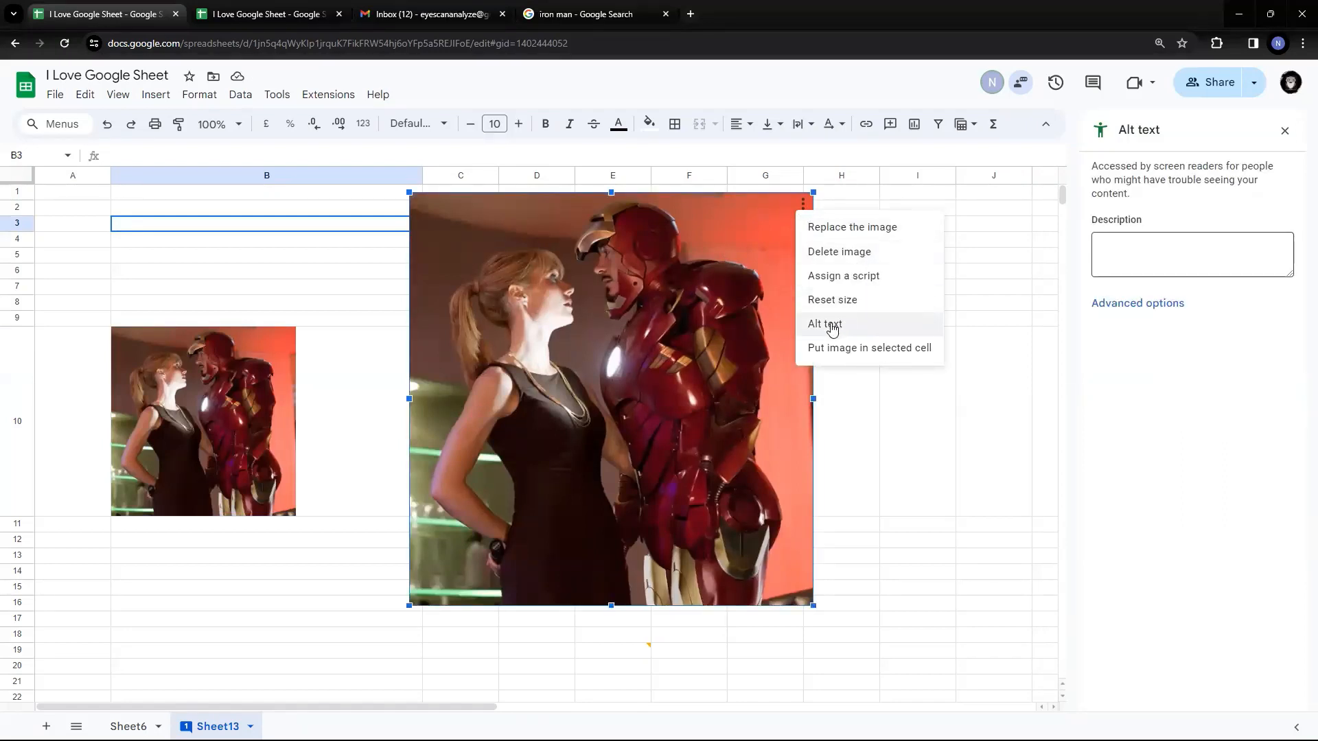
pyautogui.click(832, 301)
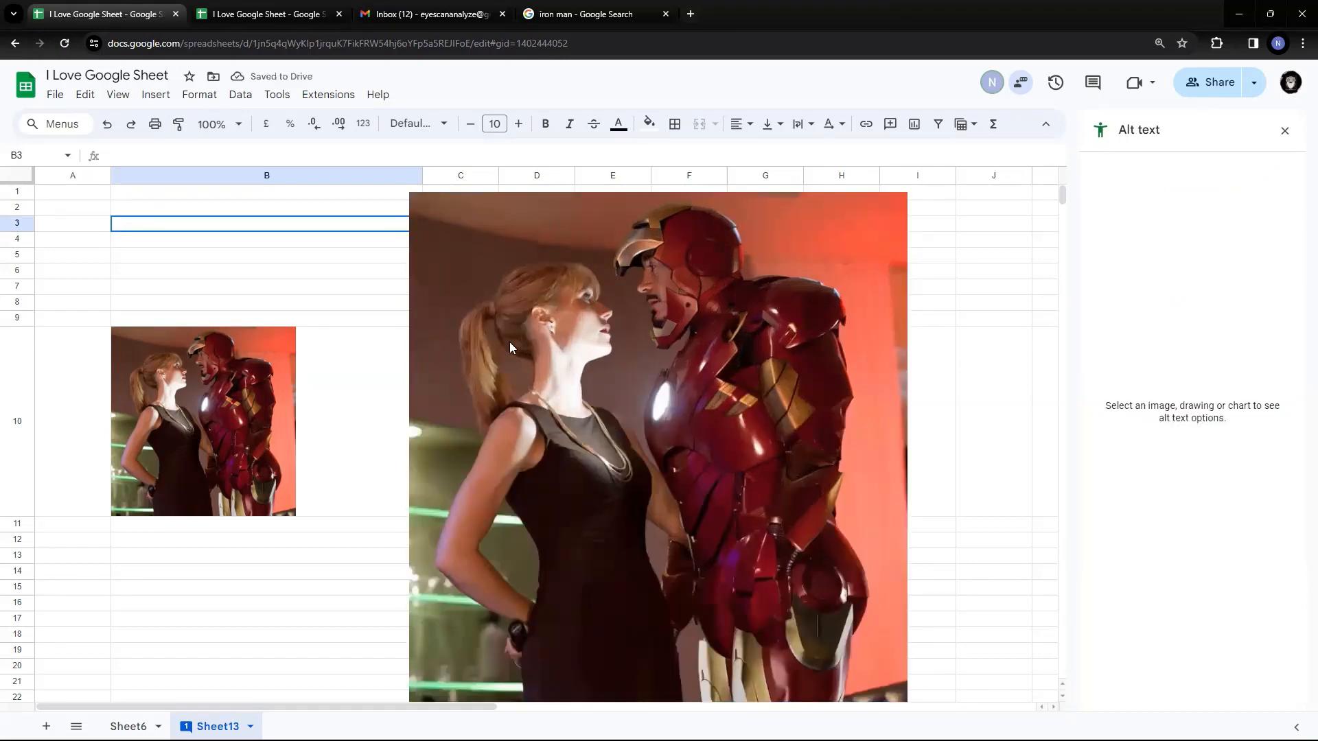
# Step: Open the script assignment for the floating image, close it without assigning a script, and review the image's options again
pyautogui.click(811, 240)
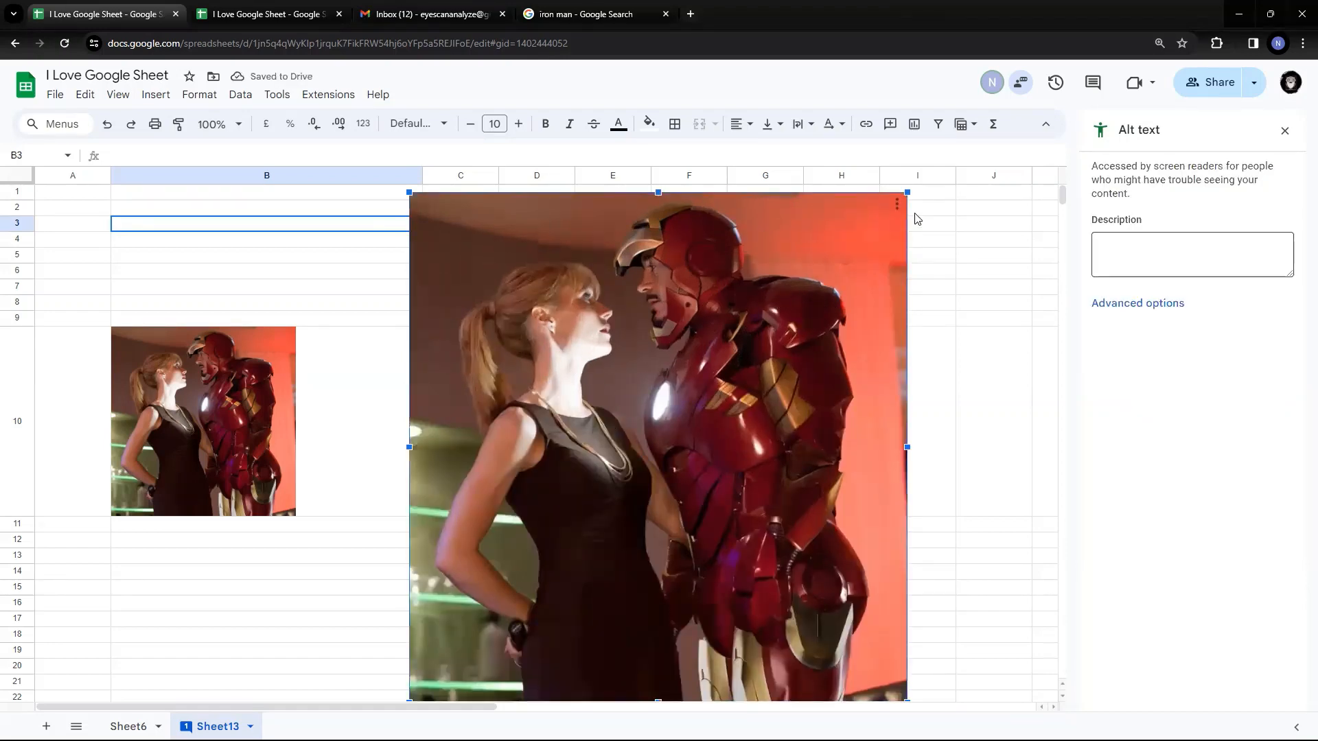
pyautogui.click(896, 204)
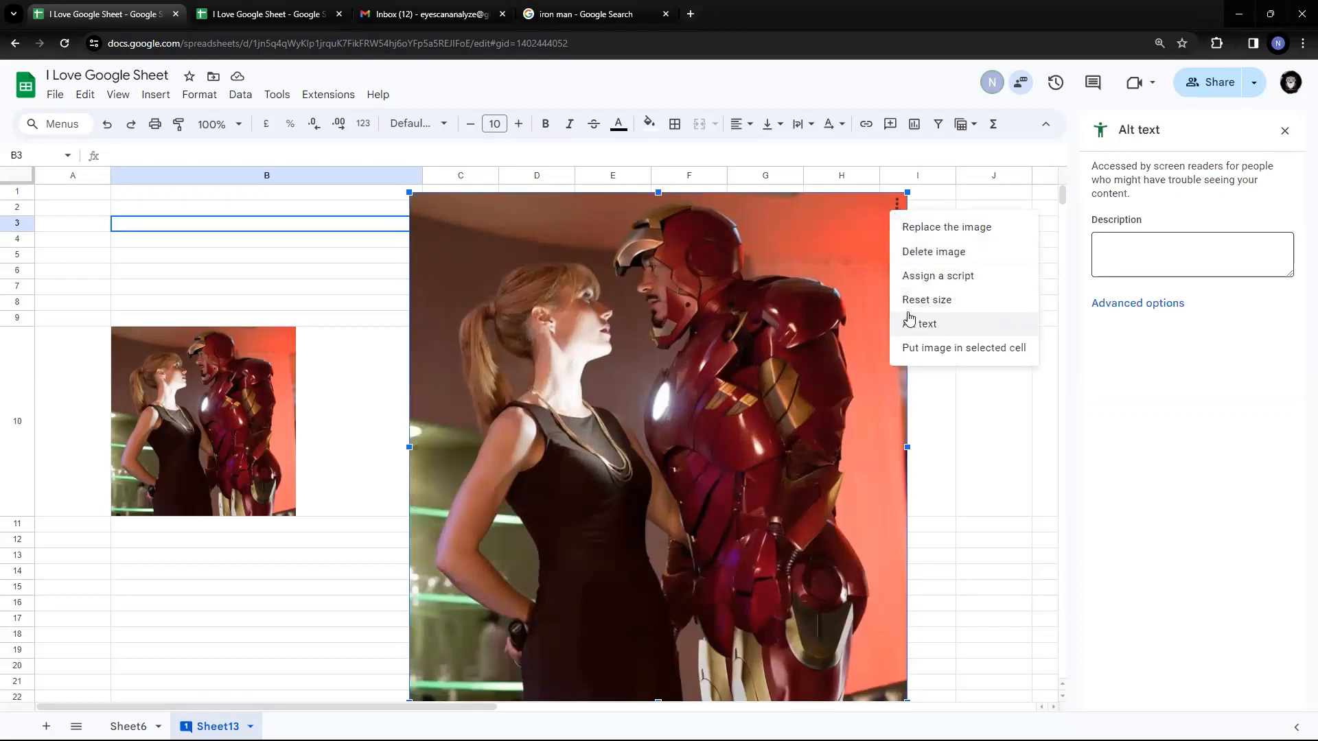
pyautogui.click(925, 275)
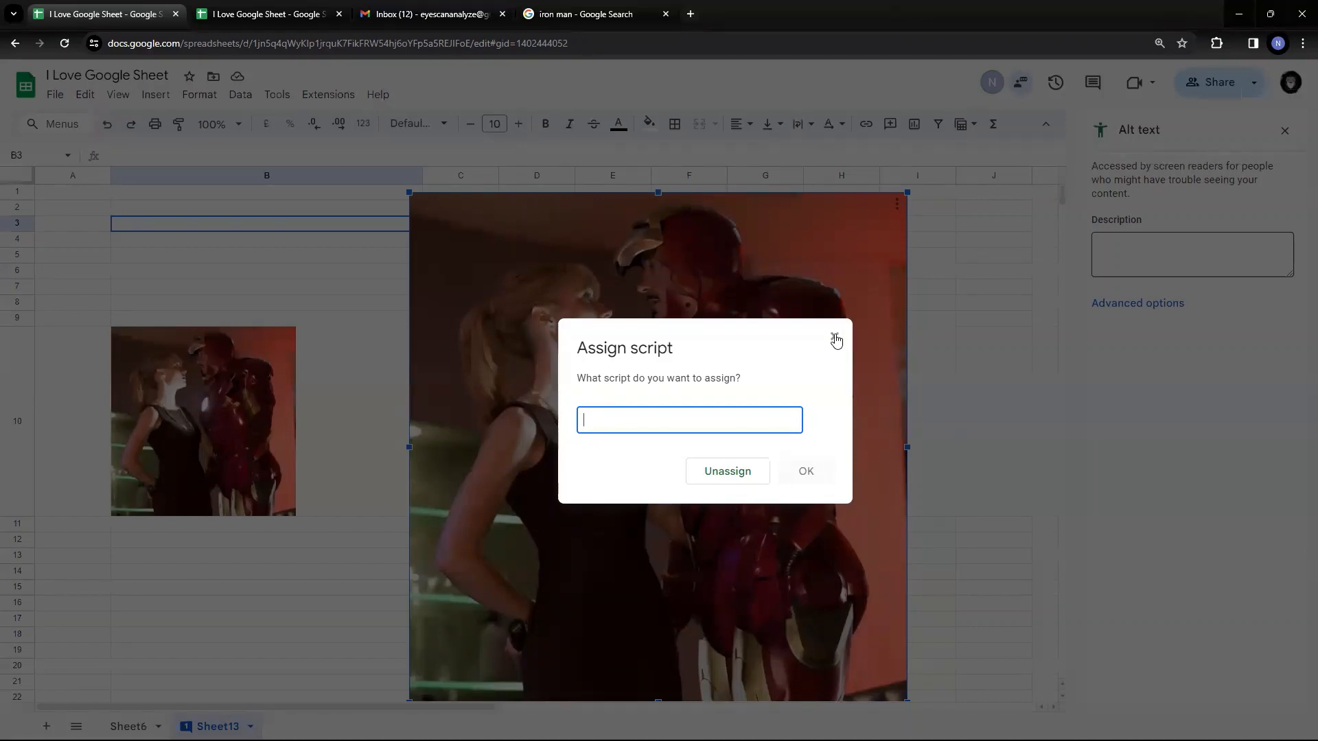
pyautogui.click(835, 339)
pyautogui.click(885, 214)
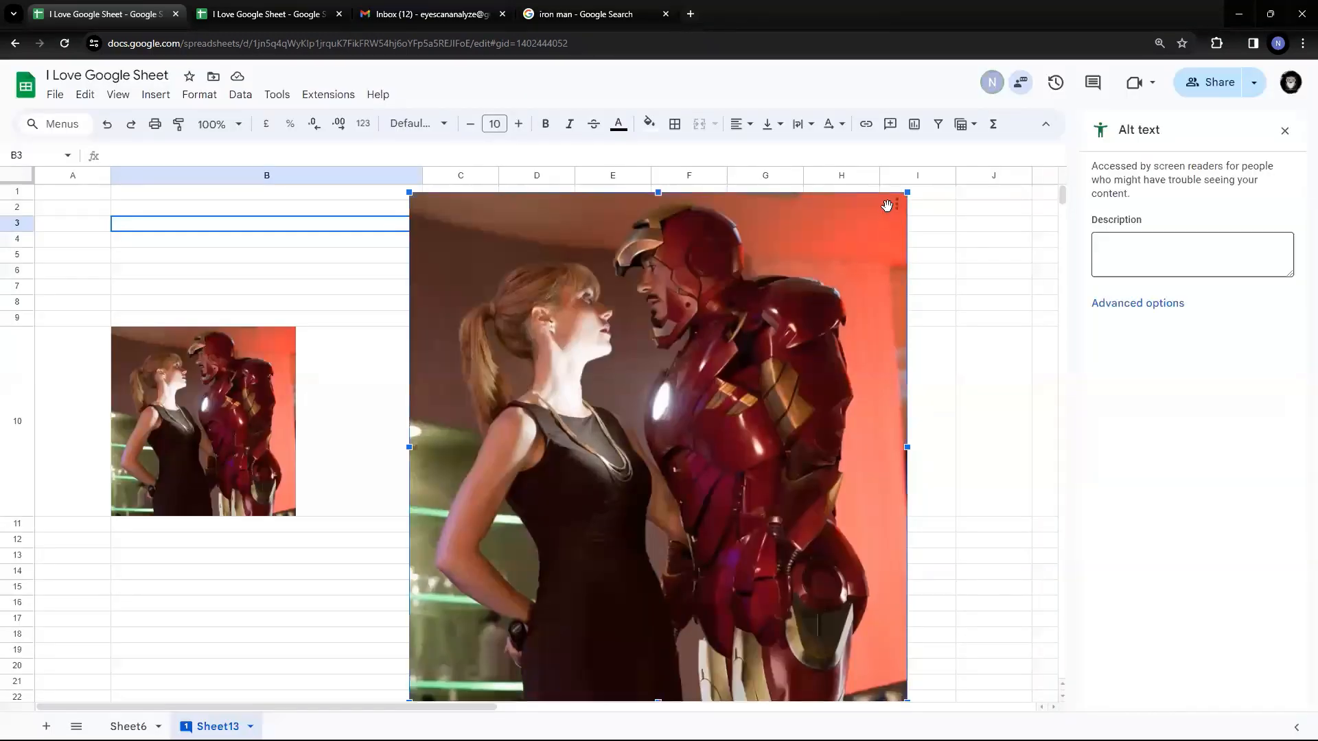
pyautogui.click(896, 201)
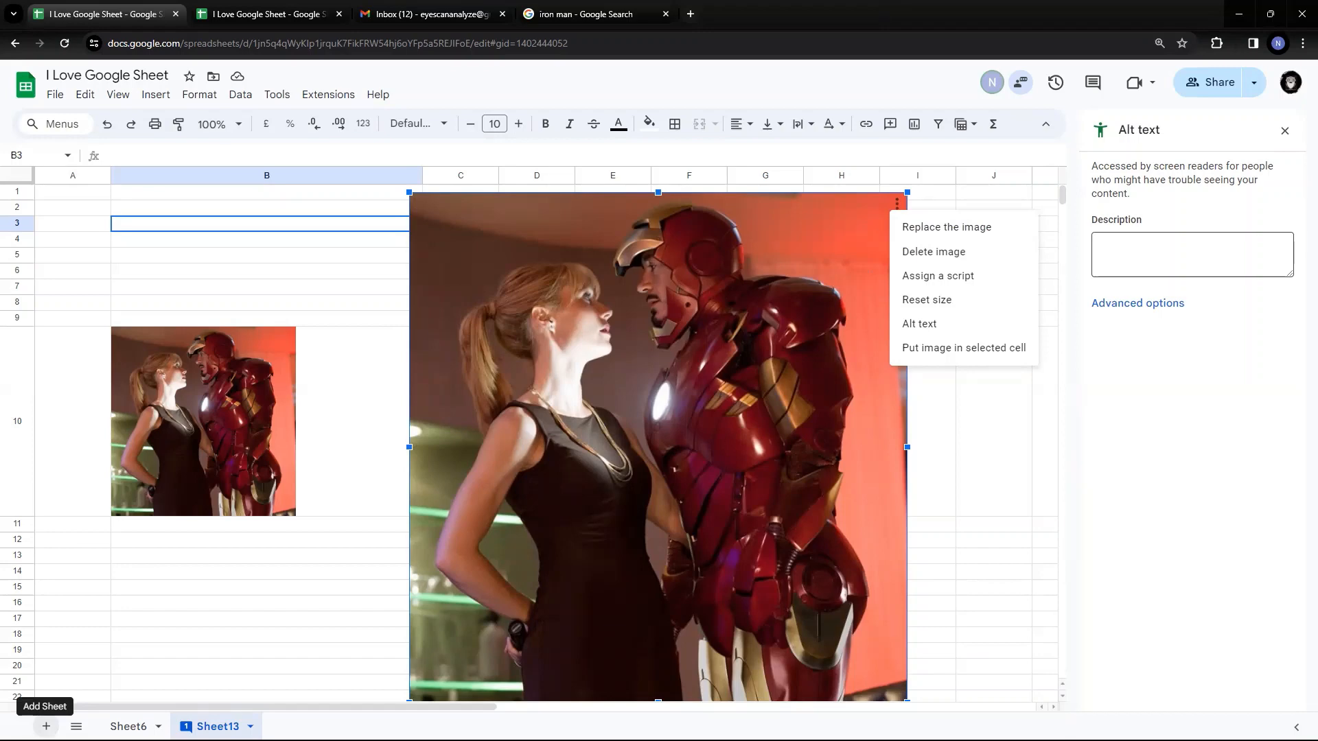
# Step: Add a new sheet and start a new drawing with cell B6 selected
pyautogui.click(46, 726)
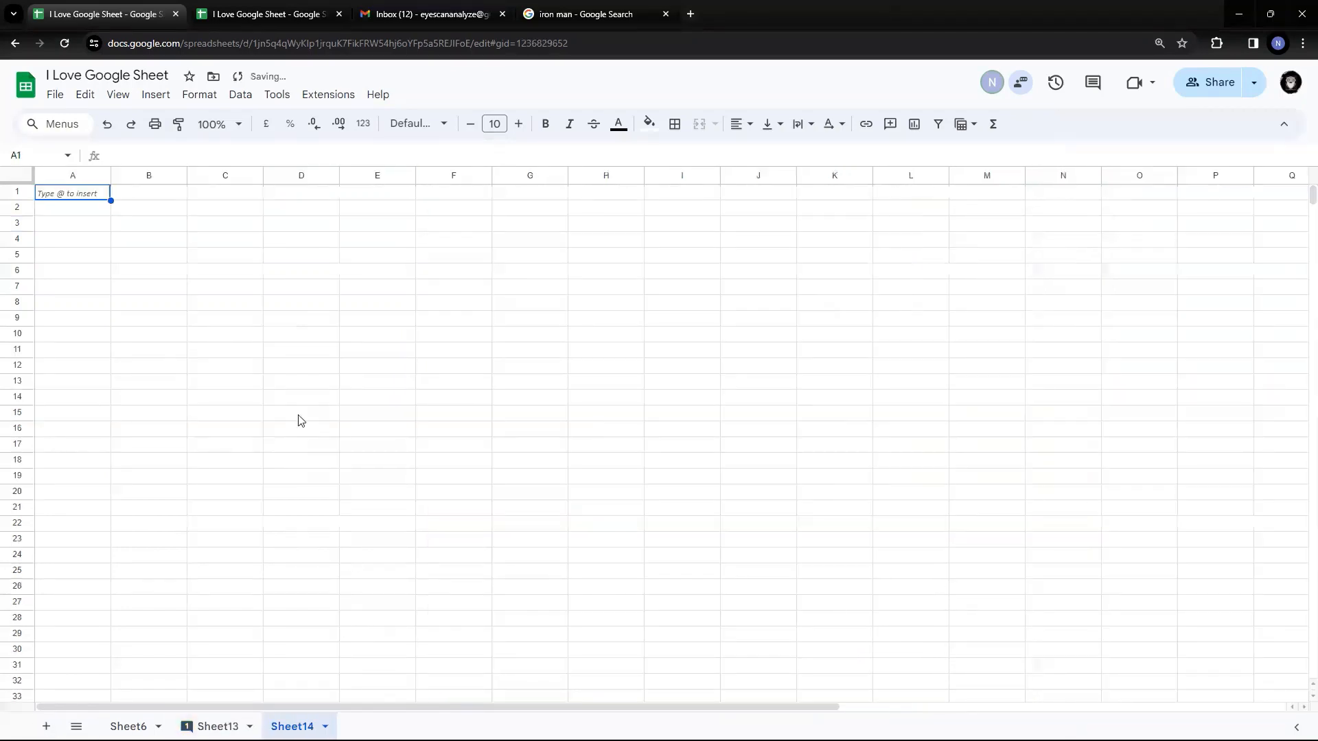
pyautogui.click(154, 273)
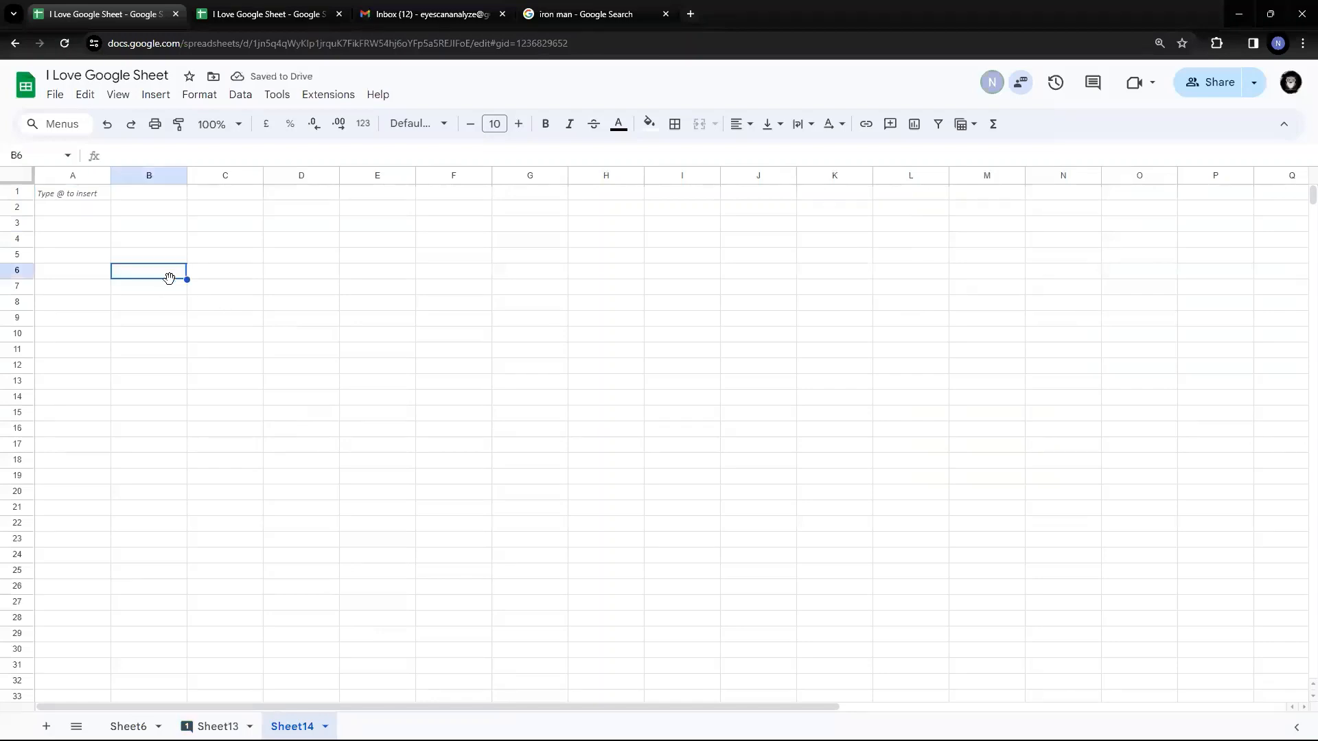
pyautogui.click(157, 97)
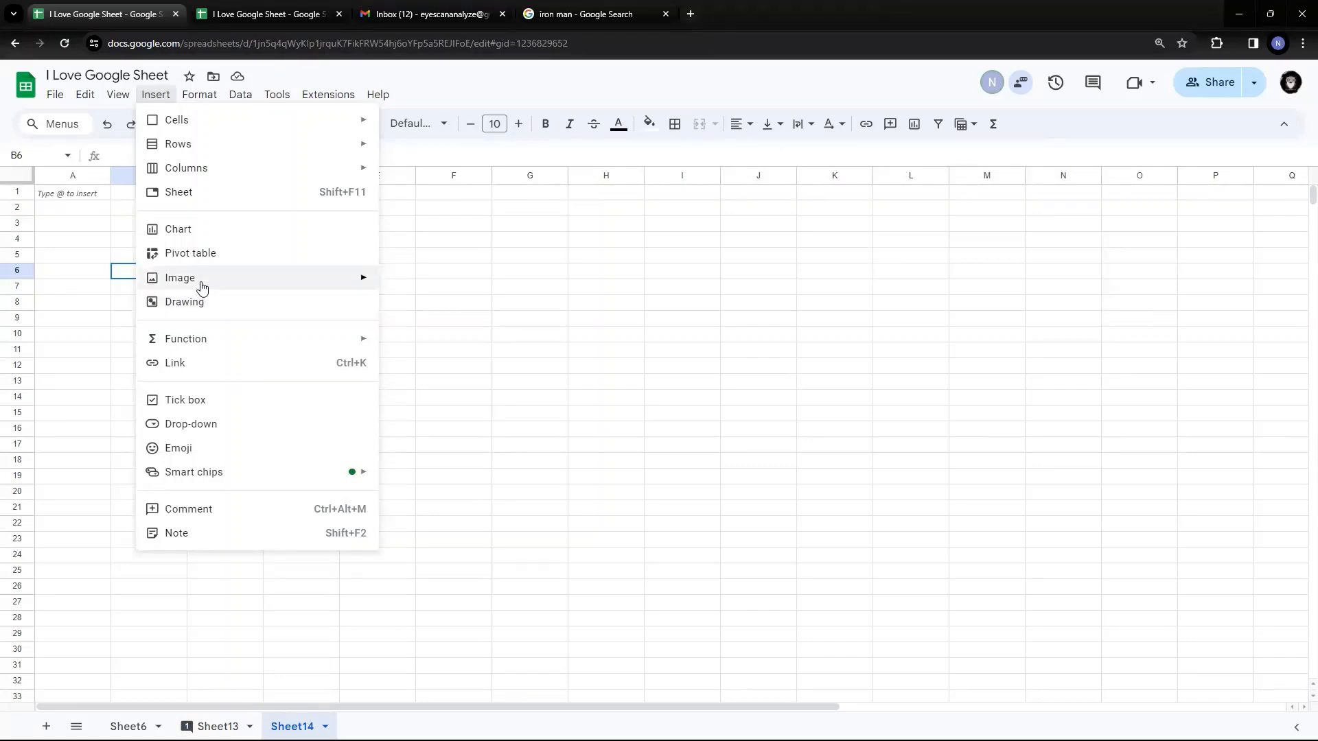
pyautogui.click(188, 304)
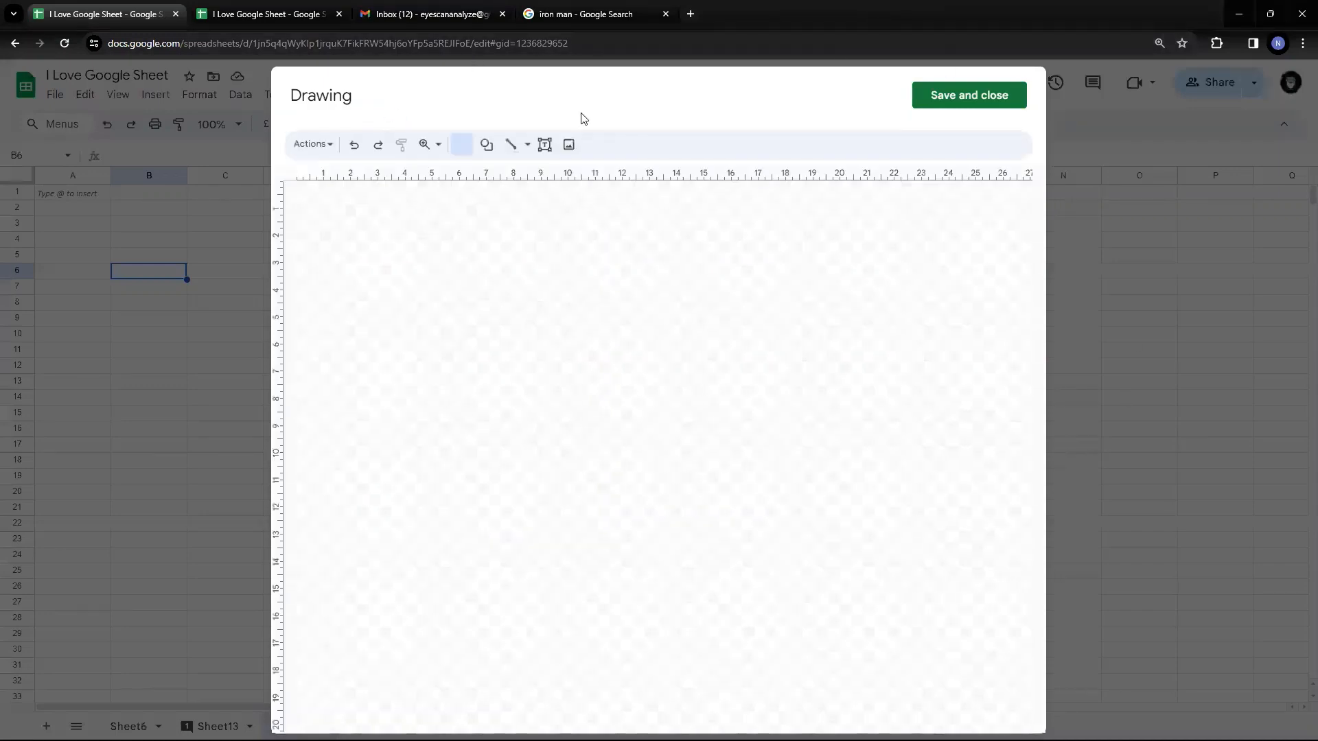
# Step: Add a text box reading "I Love Google Sheets" in the upper part of the drawing
pyautogui.click(545, 144)
pyautogui.click(469, 278)
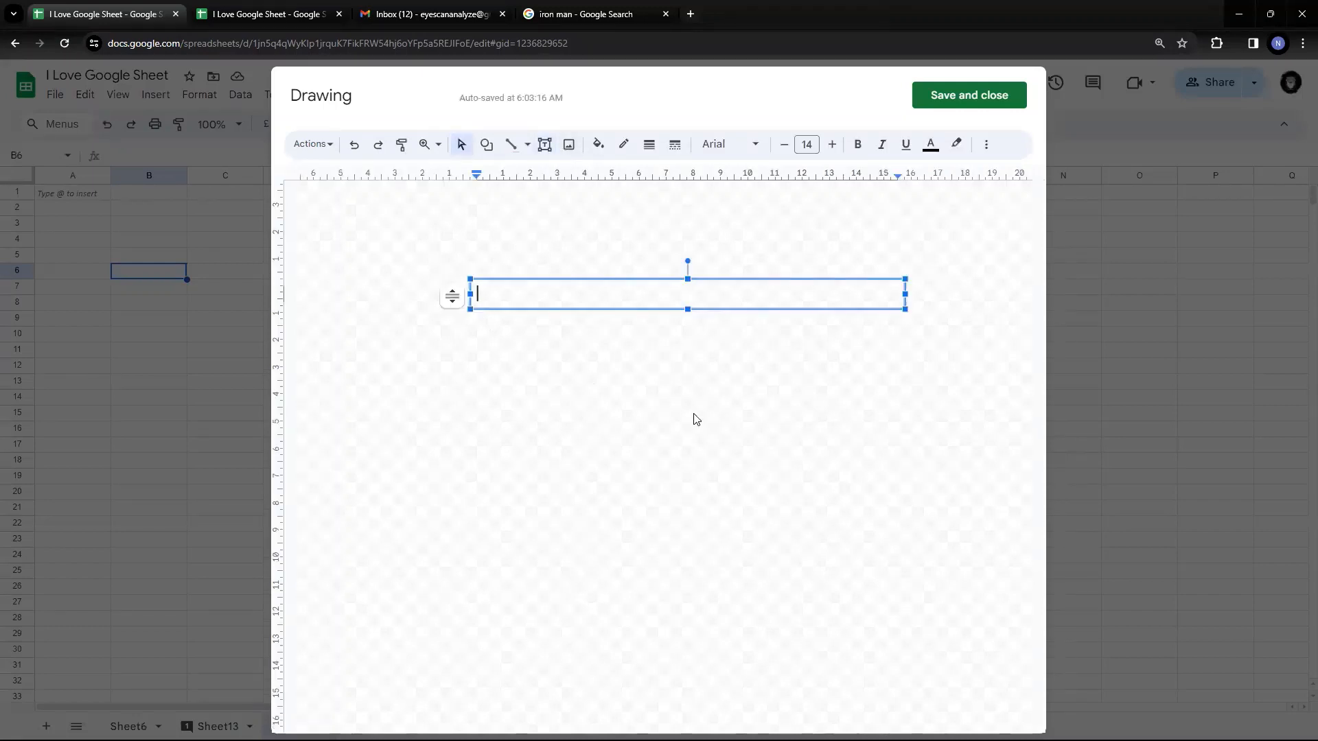
pyautogui.write('I Lover Google Sheets')
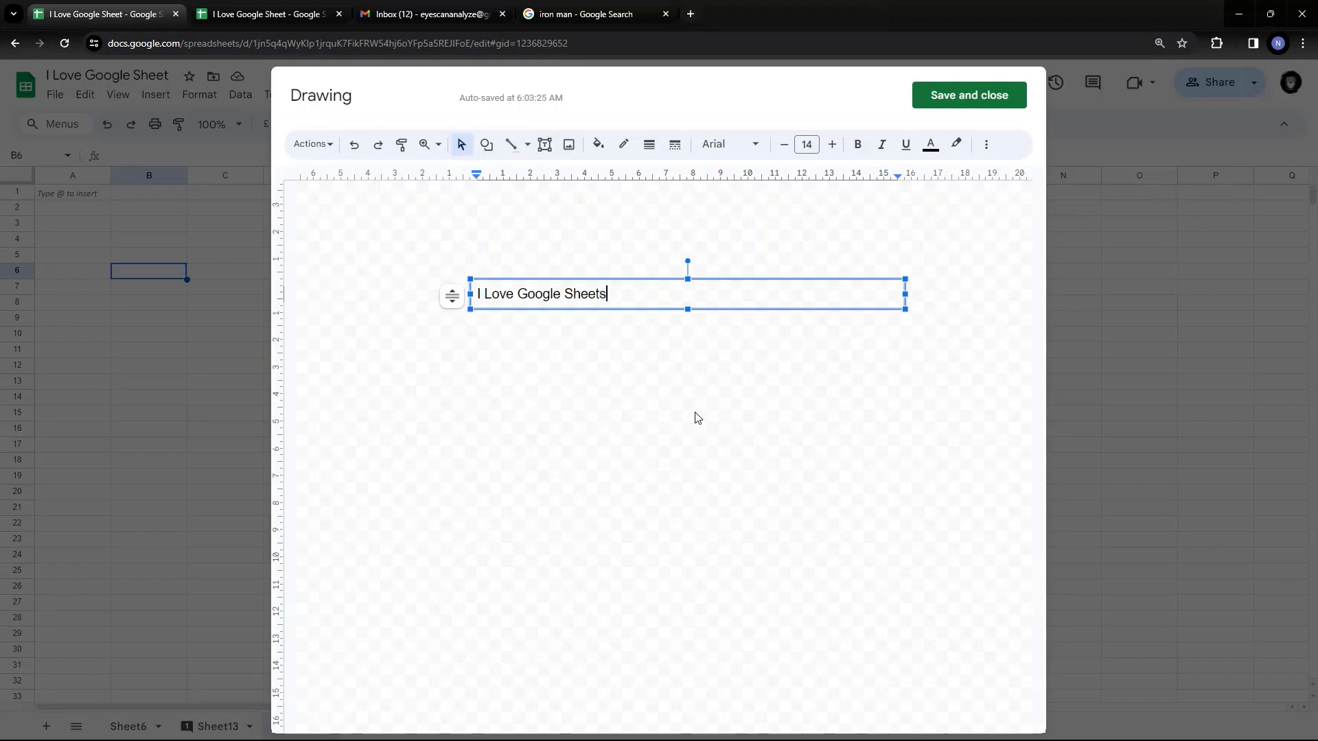
pyautogui.click(570, 347)
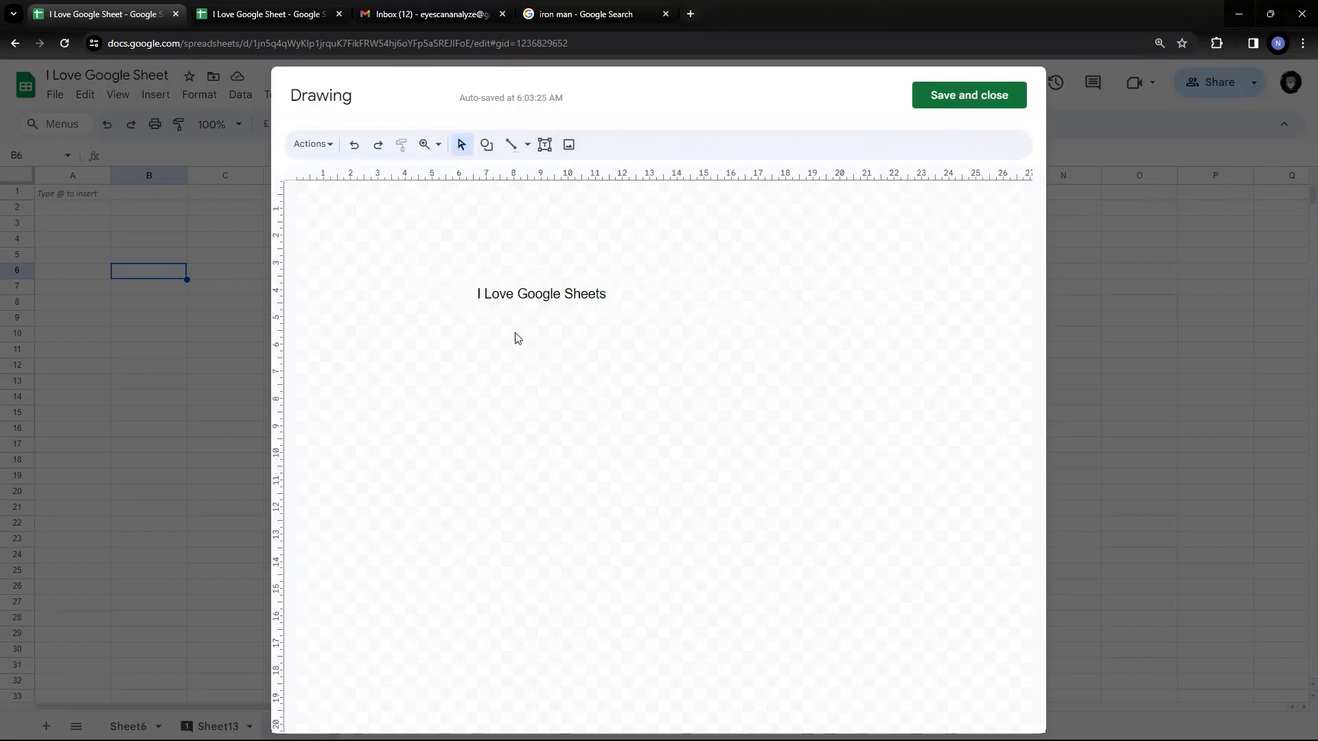
# Step: Add word art reading "I Love Google Sheets" and move it up to just below the text box
pyautogui.click(328, 147)
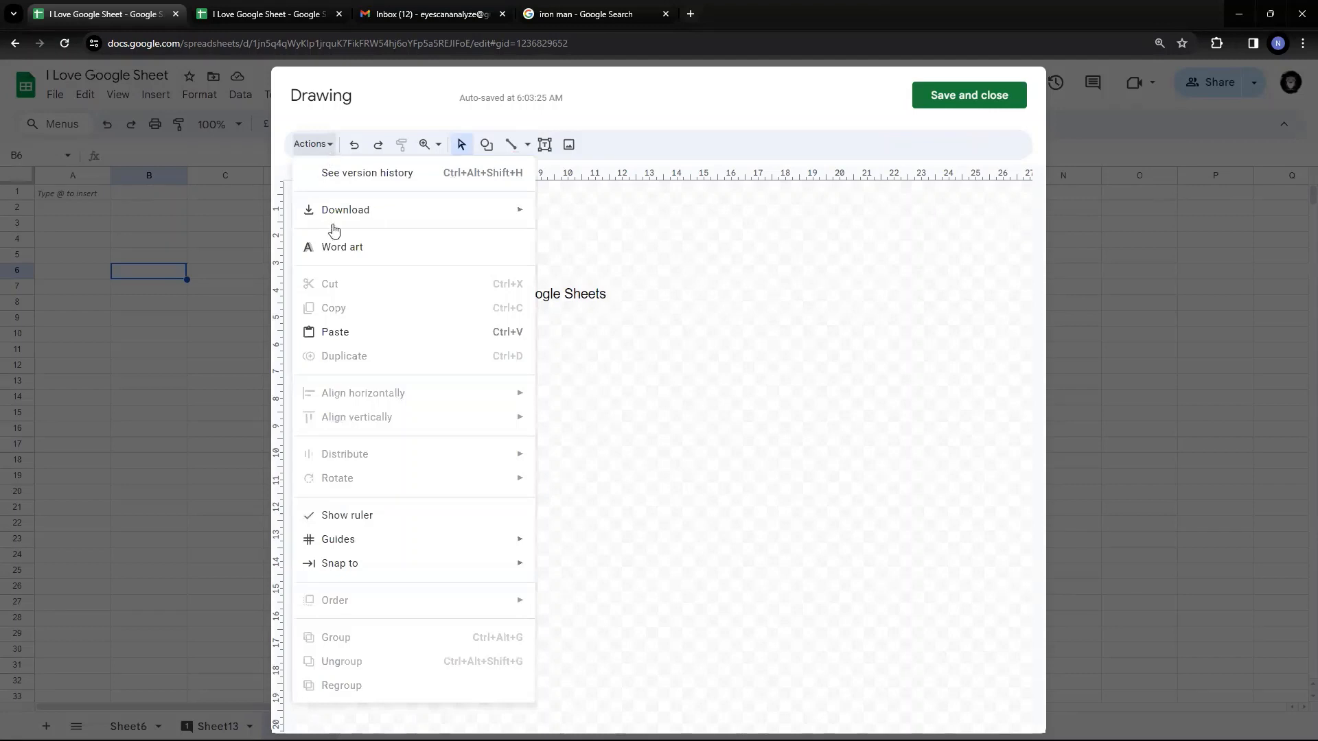
pyautogui.click(343, 251)
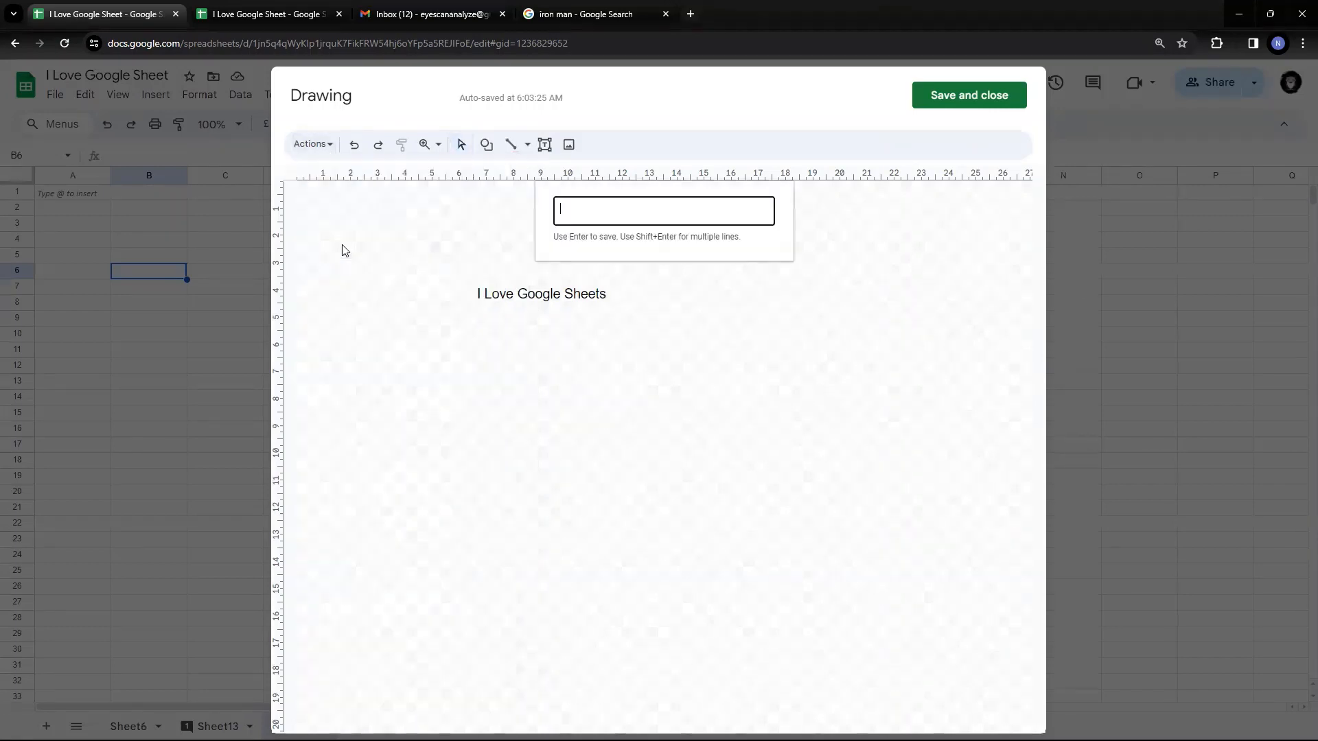
pyautogui.write('o')
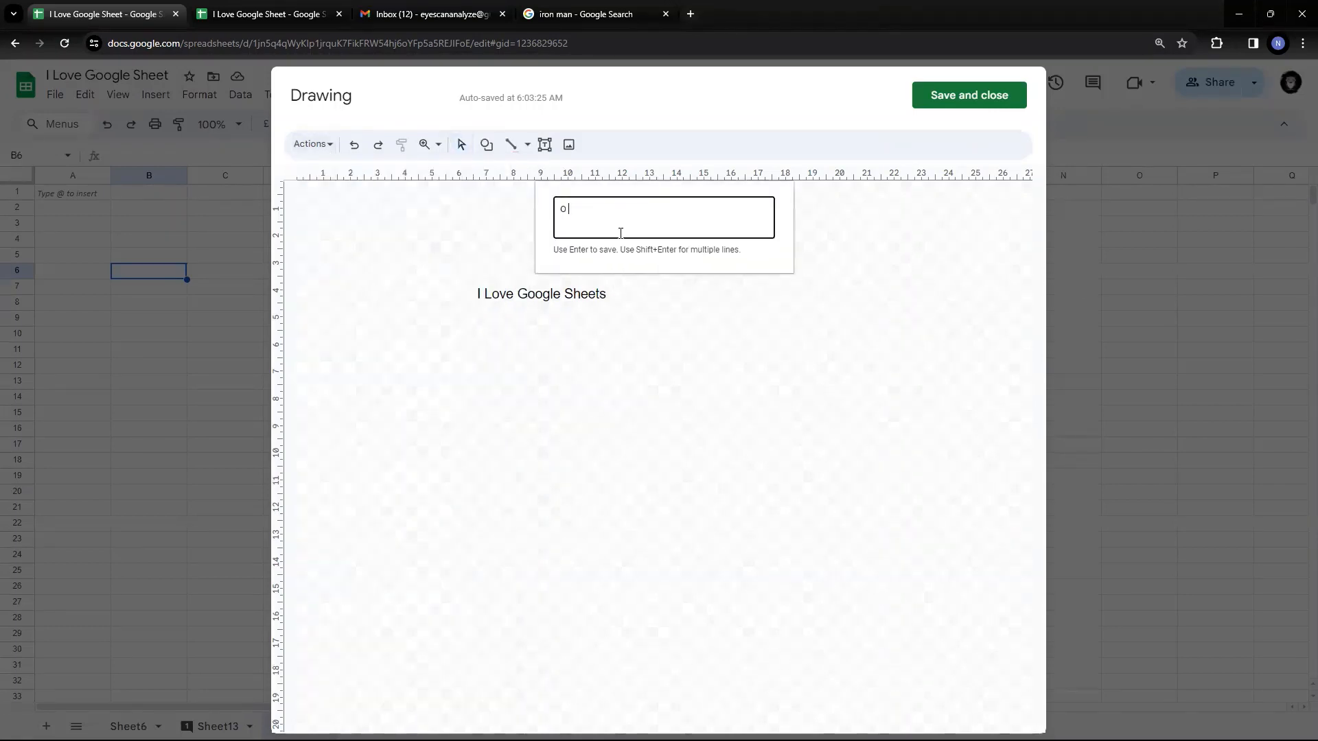
pyautogui.write(' Lover Google Sheets')
pyautogui.press('Return')
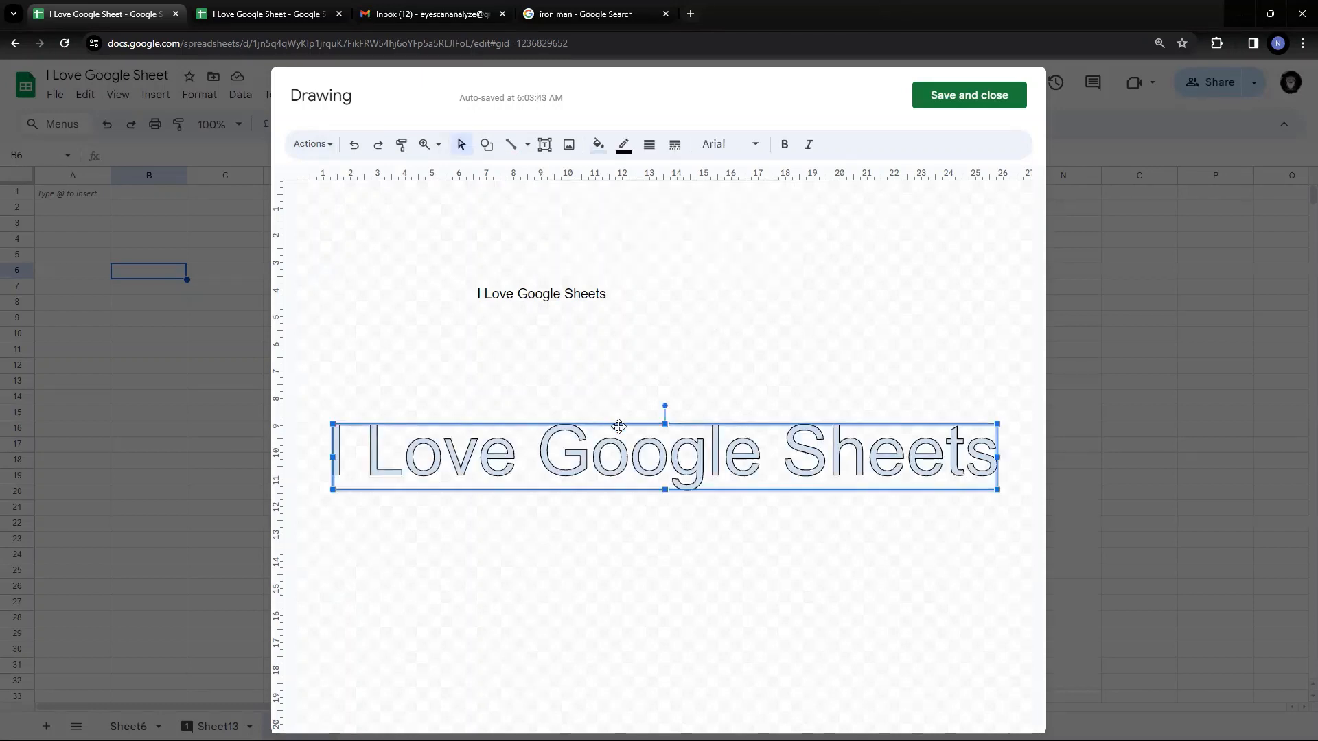
pyautogui.moveTo(618, 425); pyautogui.dragTo(617, 347)
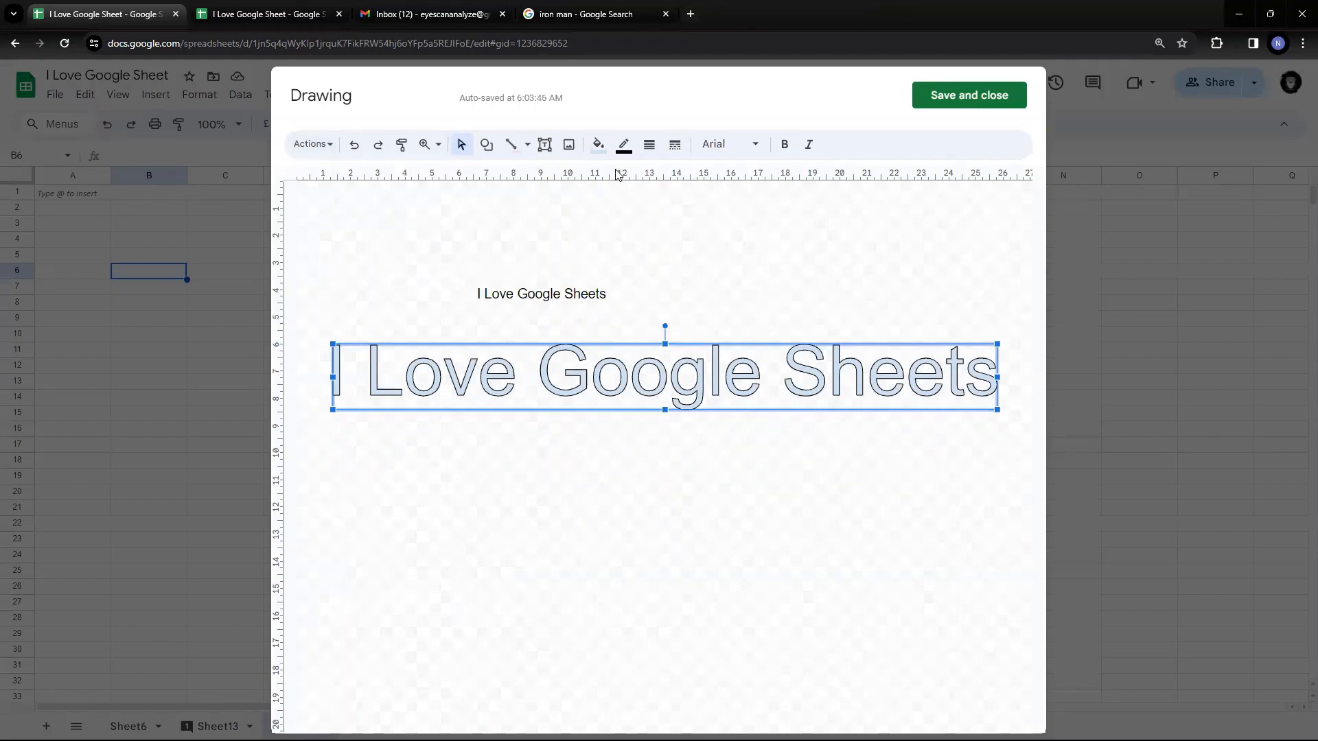
# Step: Fill the word art with red and set its font to Lobster
pyautogui.click(598, 144)
pyautogui.click(620, 269)
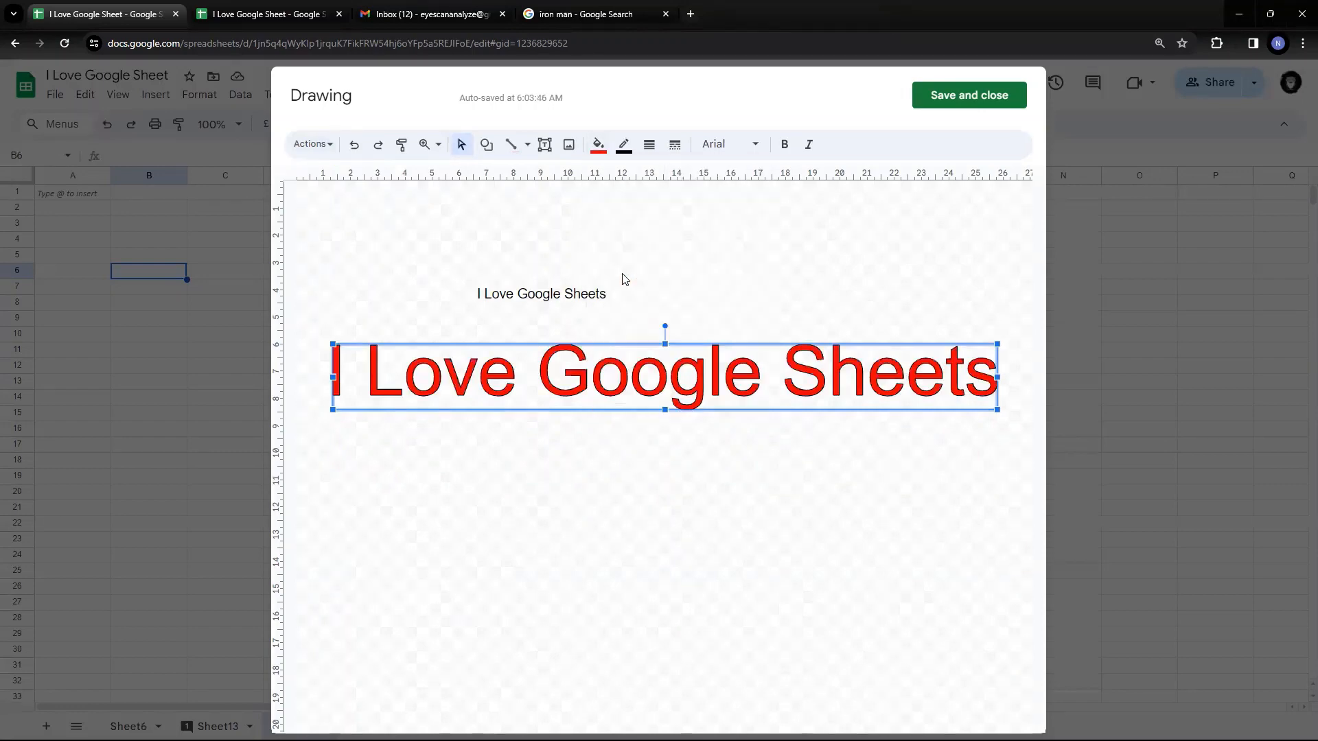
pyautogui.click(717, 281)
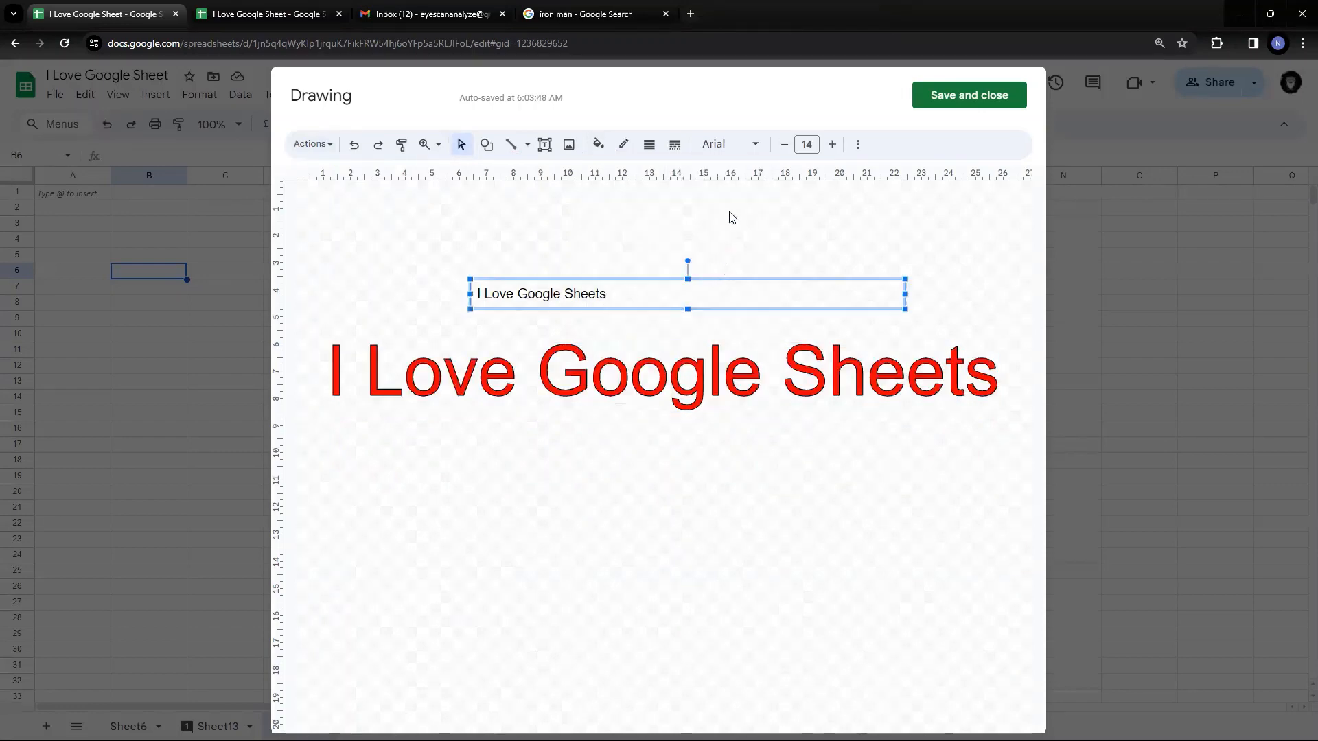
pyautogui.click(649, 400)
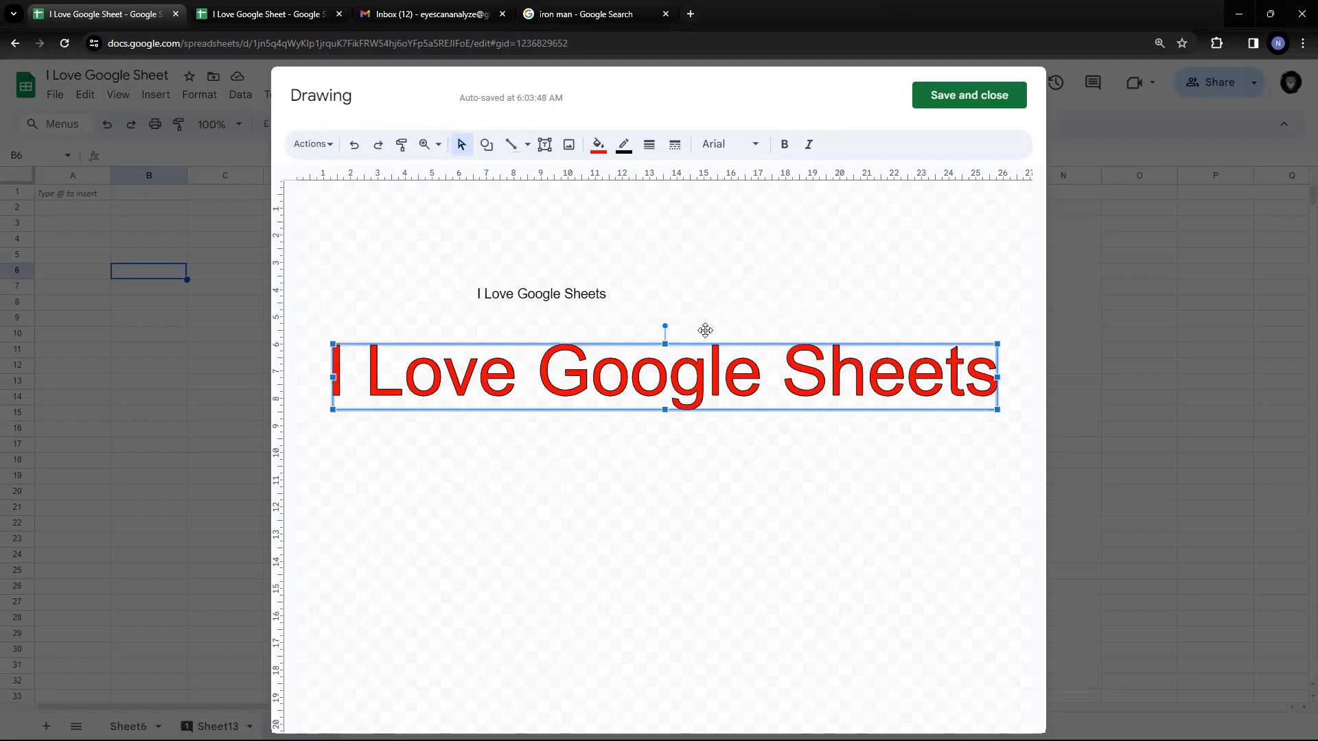
pyautogui.click(753, 145)
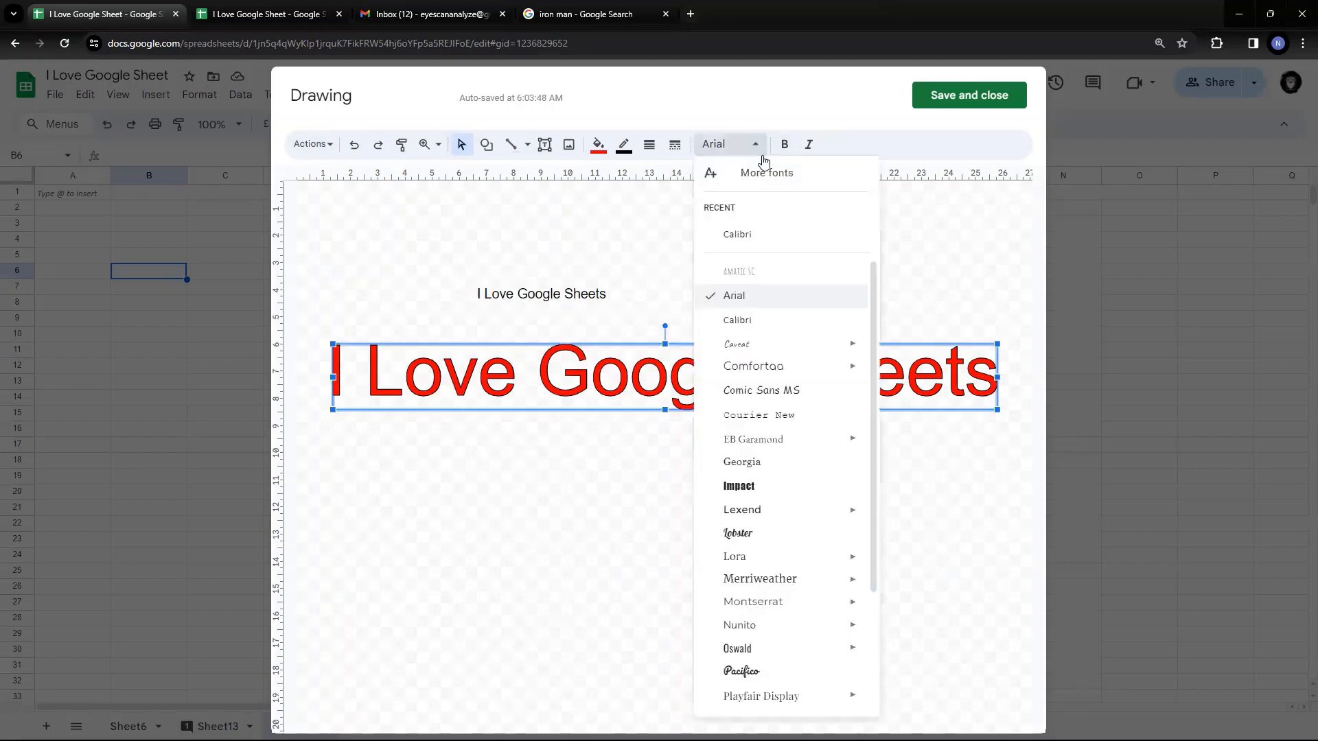
pyautogui.click(758, 534)
pyautogui.click(614, 485)
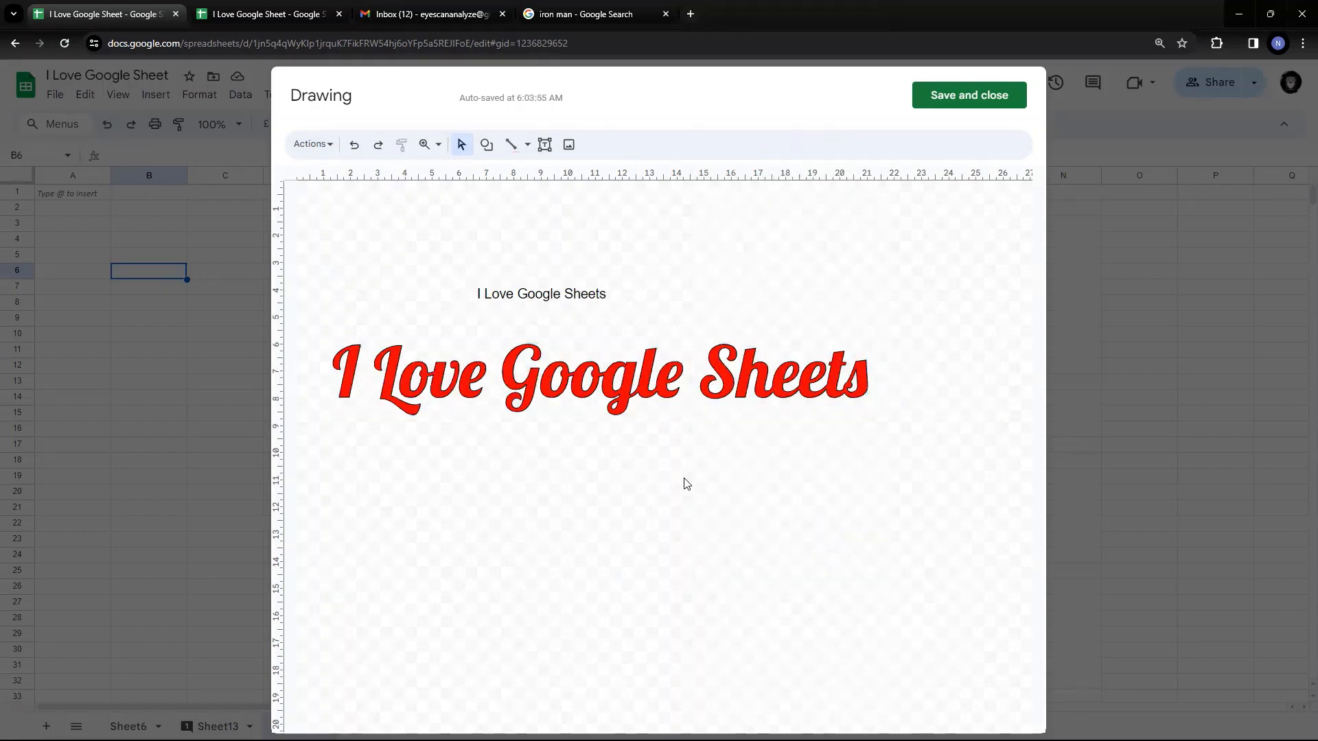
pyautogui.click(664, 392)
pyautogui.click(573, 484)
# Step: Start adding an image to the drawing and look through the album and Google Drive image sources
pyautogui.click(570, 145)
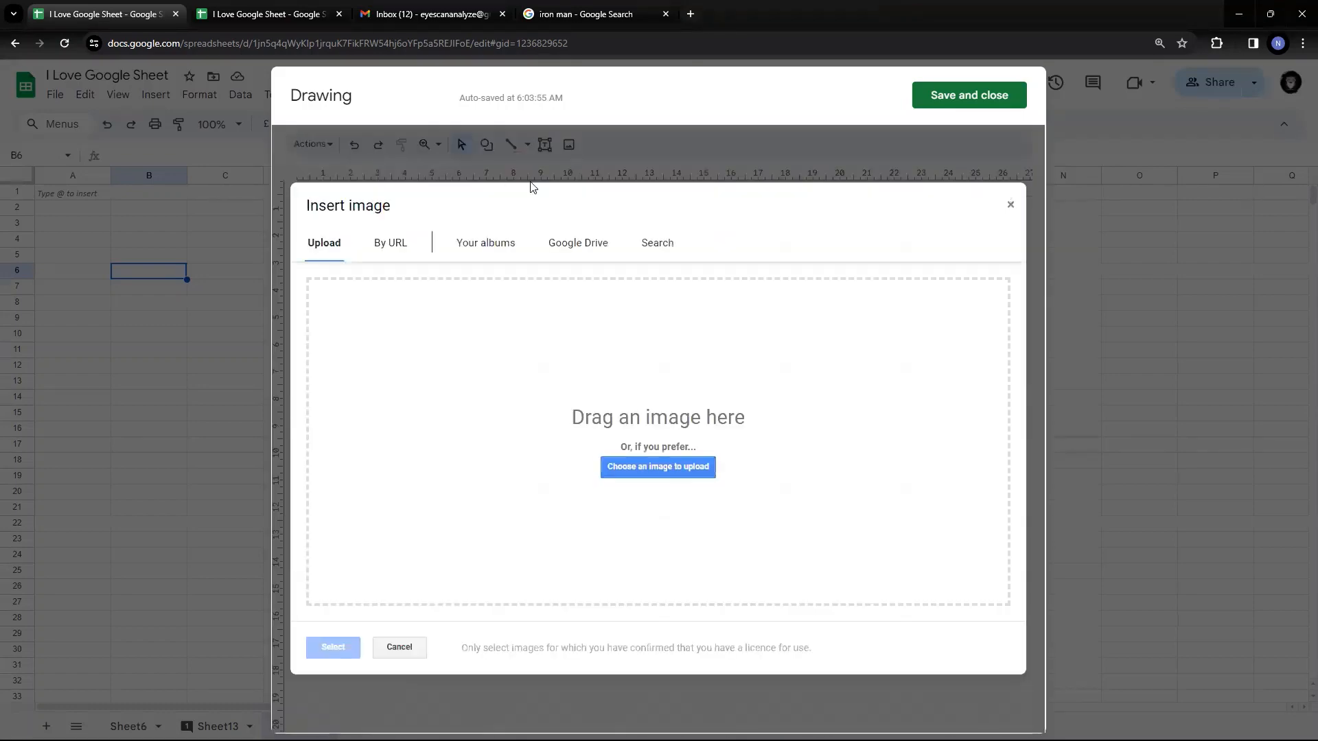
pyautogui.click(492, 256)
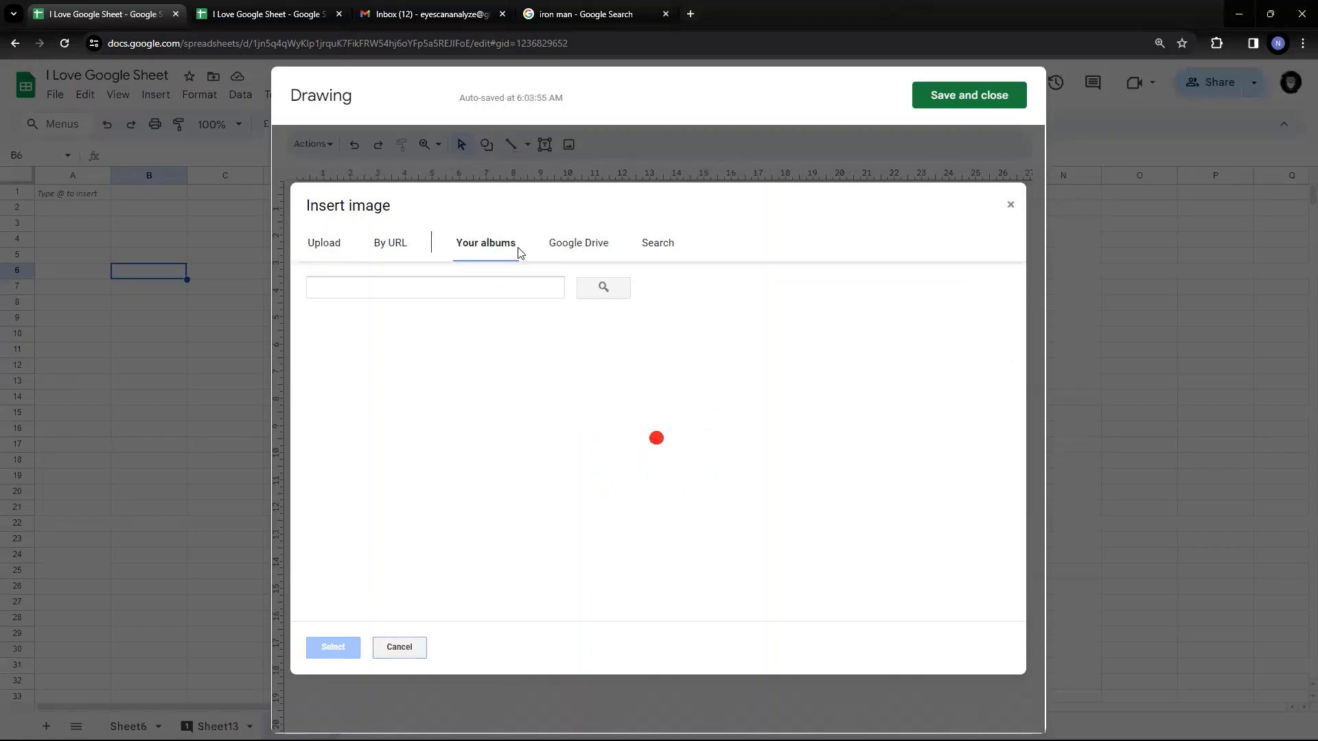
pyautogui.click(593, 254)
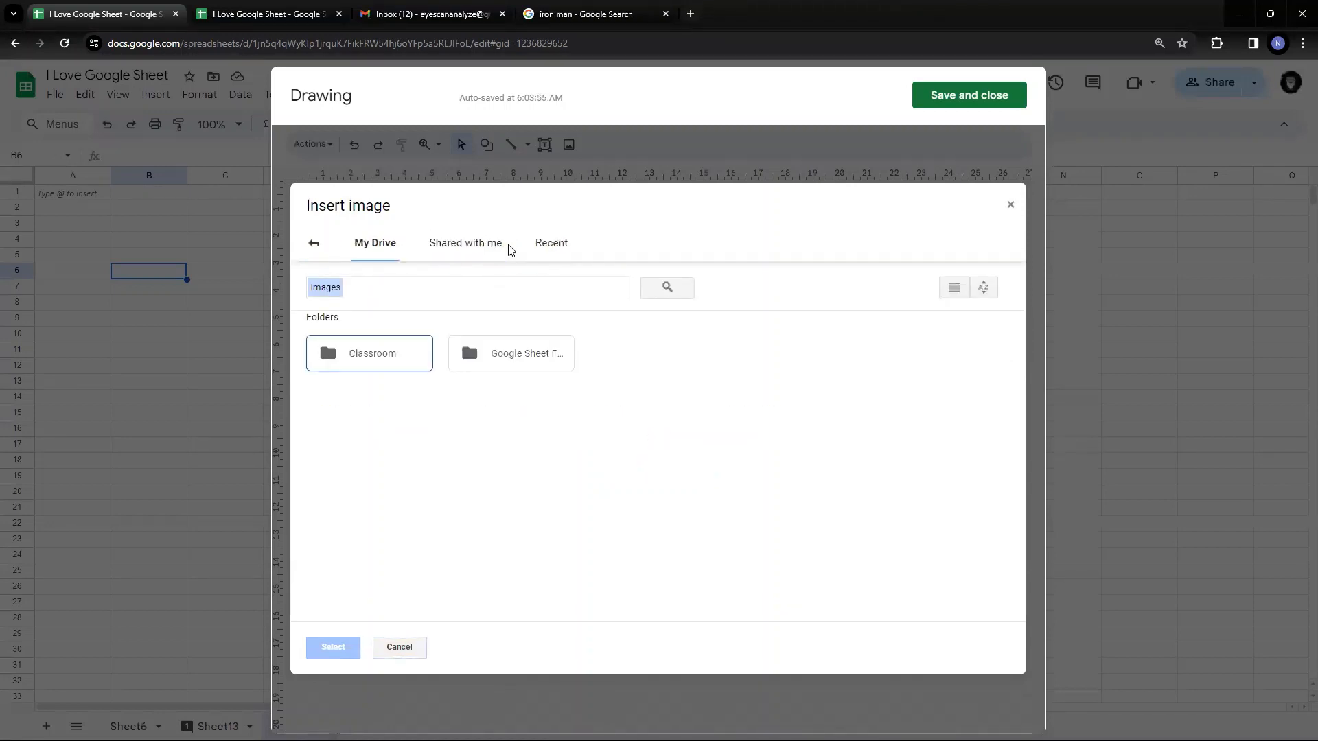
pyautogui.click(314, 244)
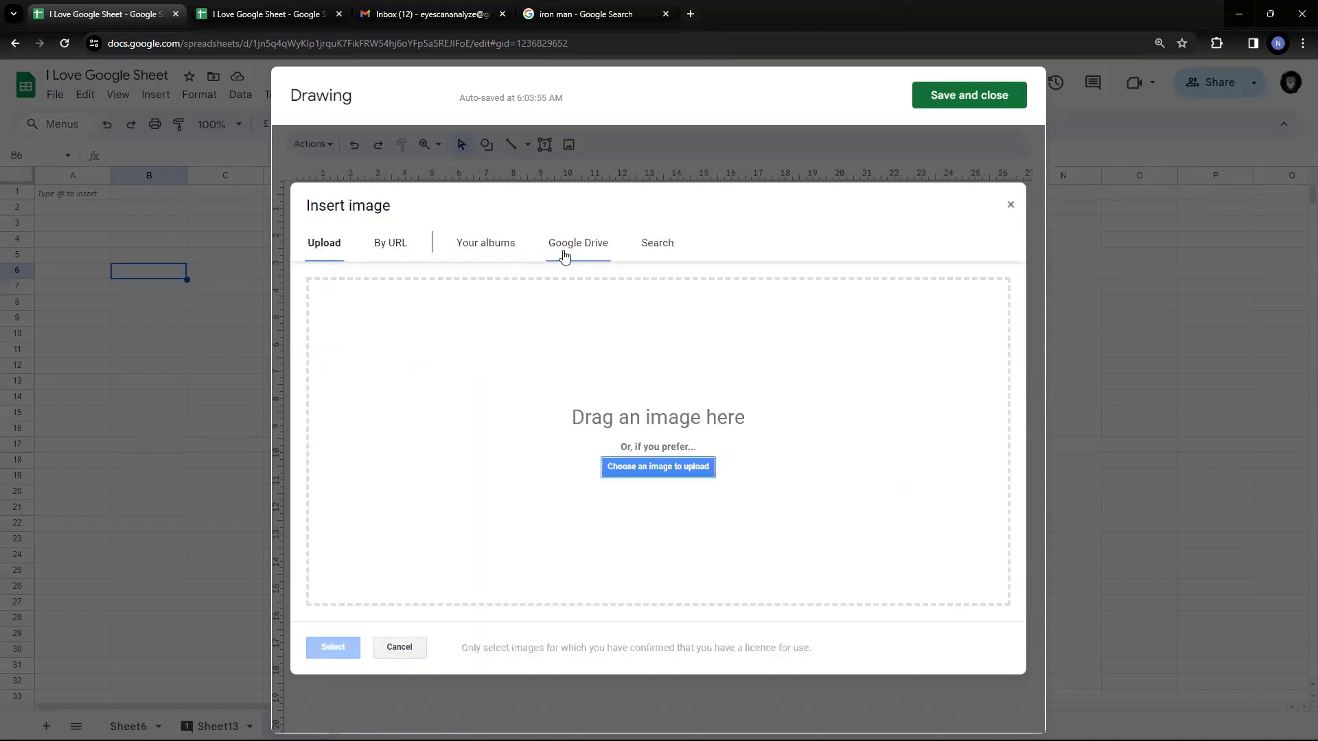
pyautogui.click(479, 255)
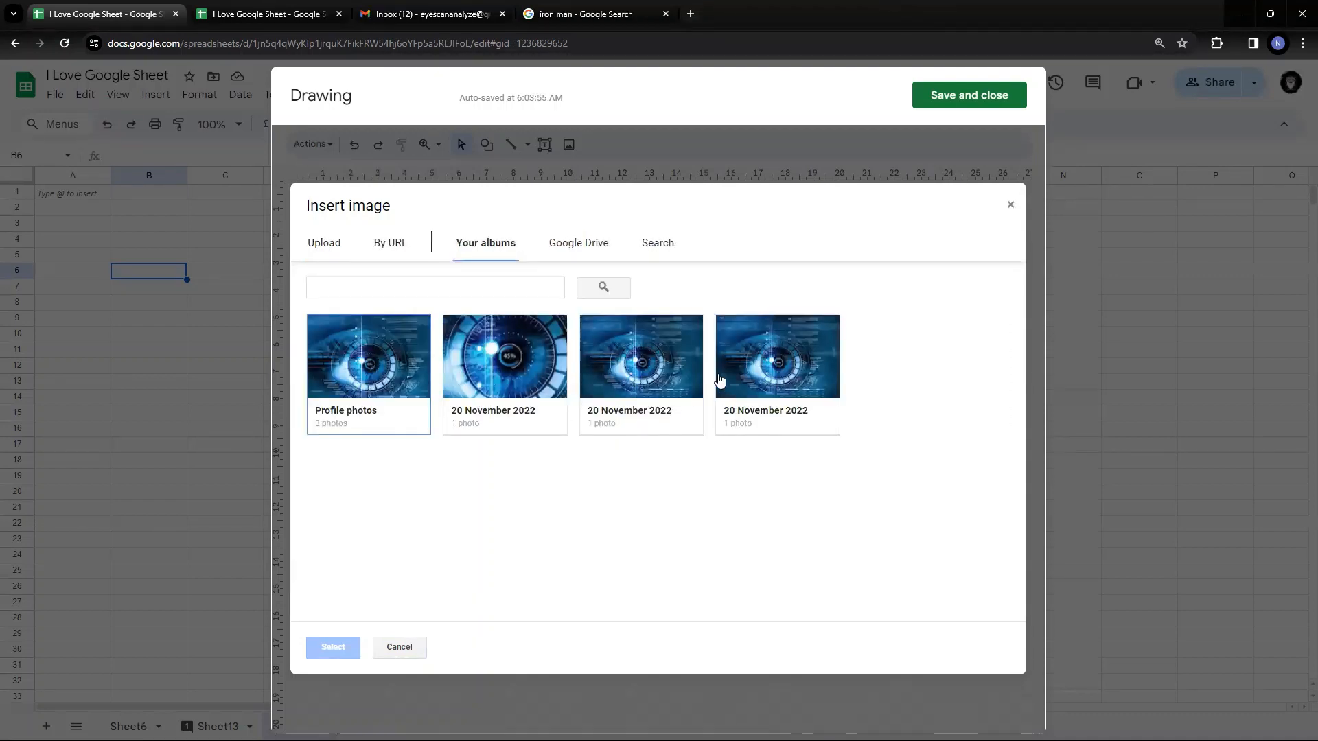
# Step: Switch the image source to Google image search and search for "eyescananalyze"
pyautogui.click(658, 244)
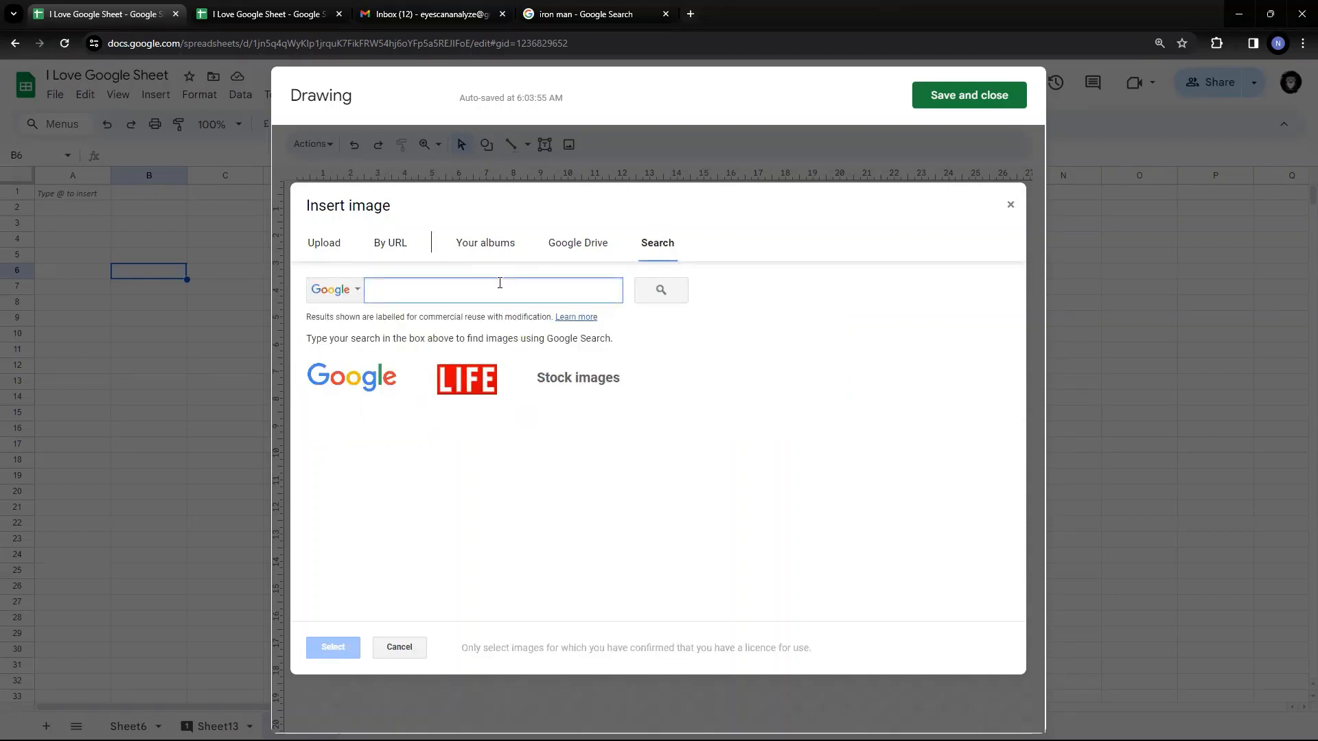
pyautogui.write('eyescan')
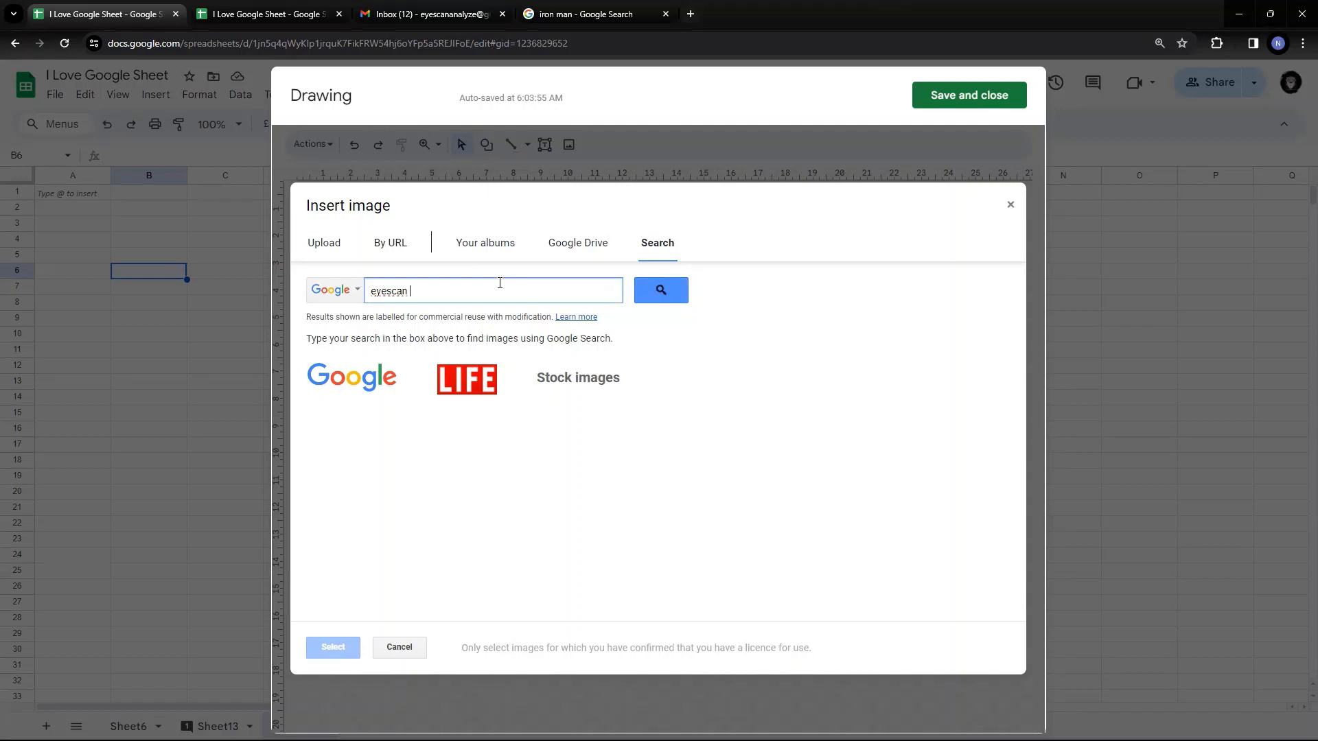
pyautogui.write('analyze')
pyautogui.press('Return')
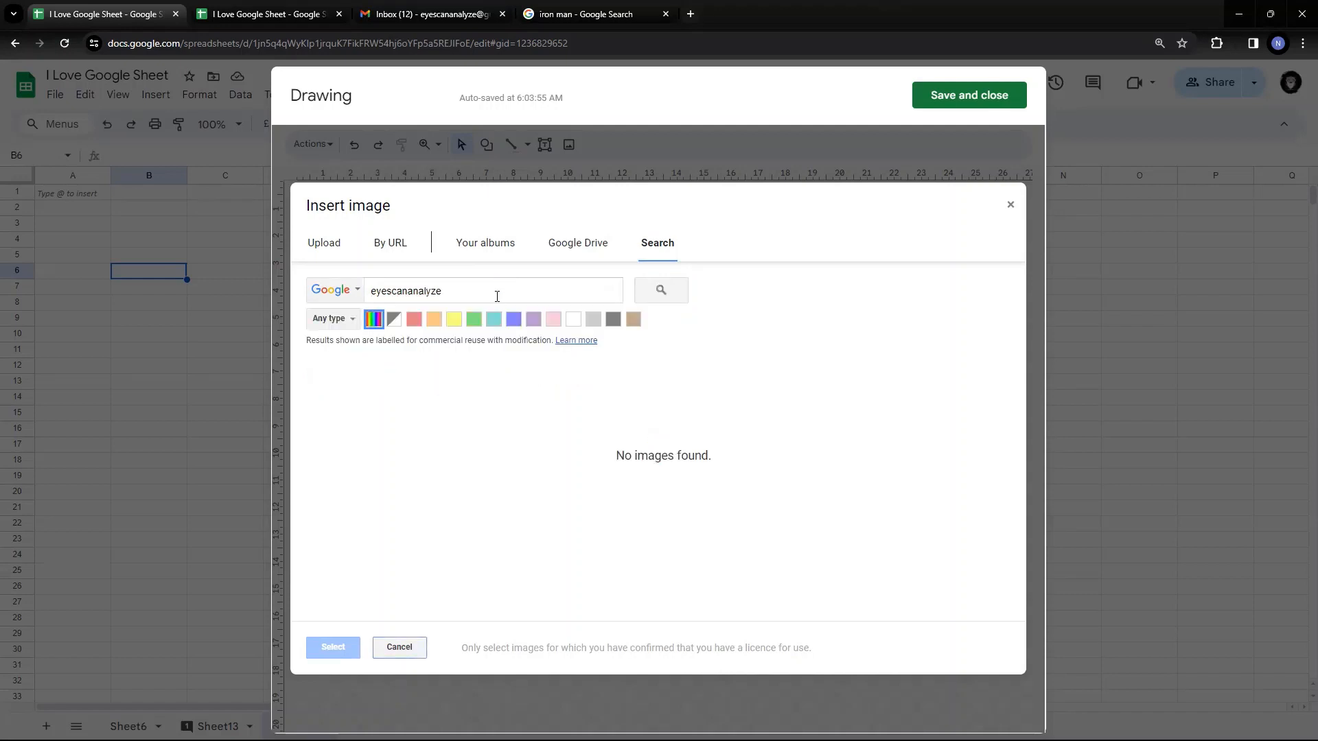
# Step: Search for "eyes" instead and insert the close-up photo of a grey-green iris into the drawing
pyautogui.click(497, 295)
pyautogui.press('BackSpace')
pyautogui.press('BackSpace')
pyautogui.press('BackSpace')
pyautogui.press('BackSpace')
pyautogui.press('BackSpace')
pyautogui.press('BackSpace')
pyautogui.press('BackSpace')
pyautogui.press('BackSpace')
pyautogui.press('BackSpace')
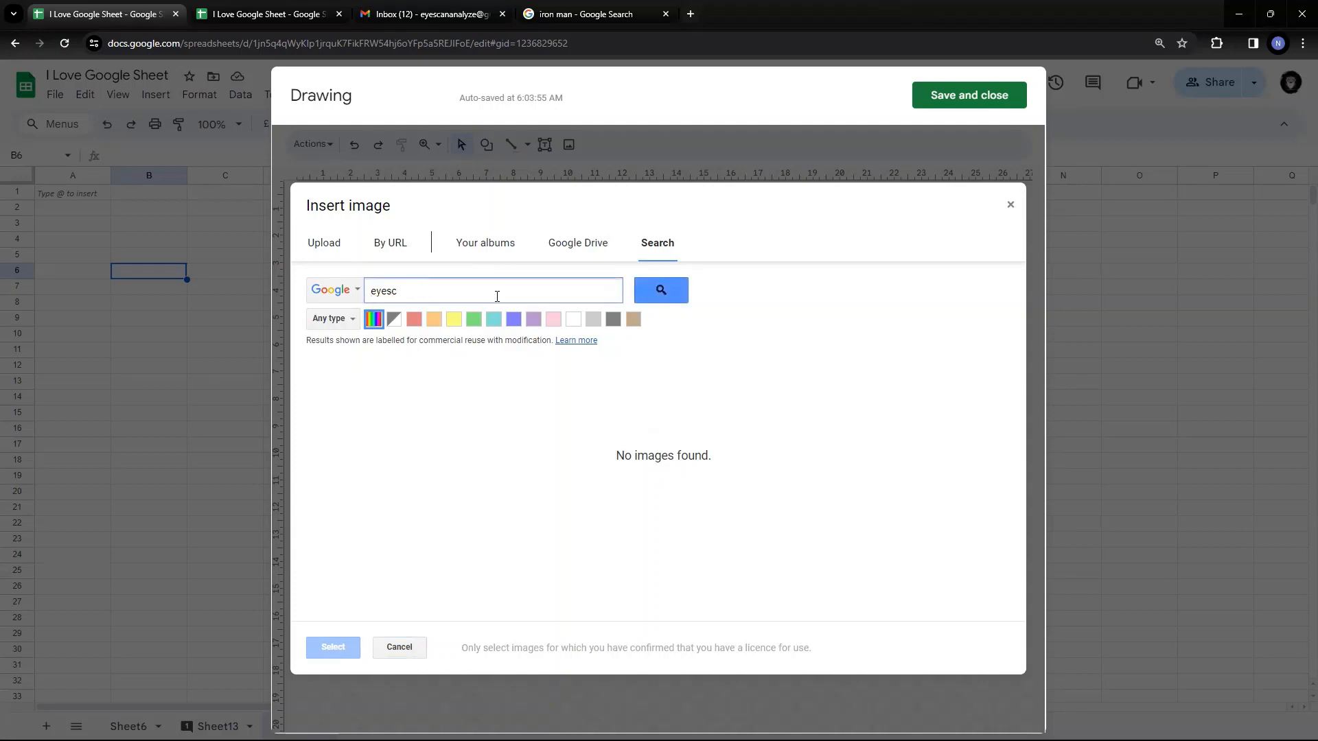
pyautogui.press('Return')
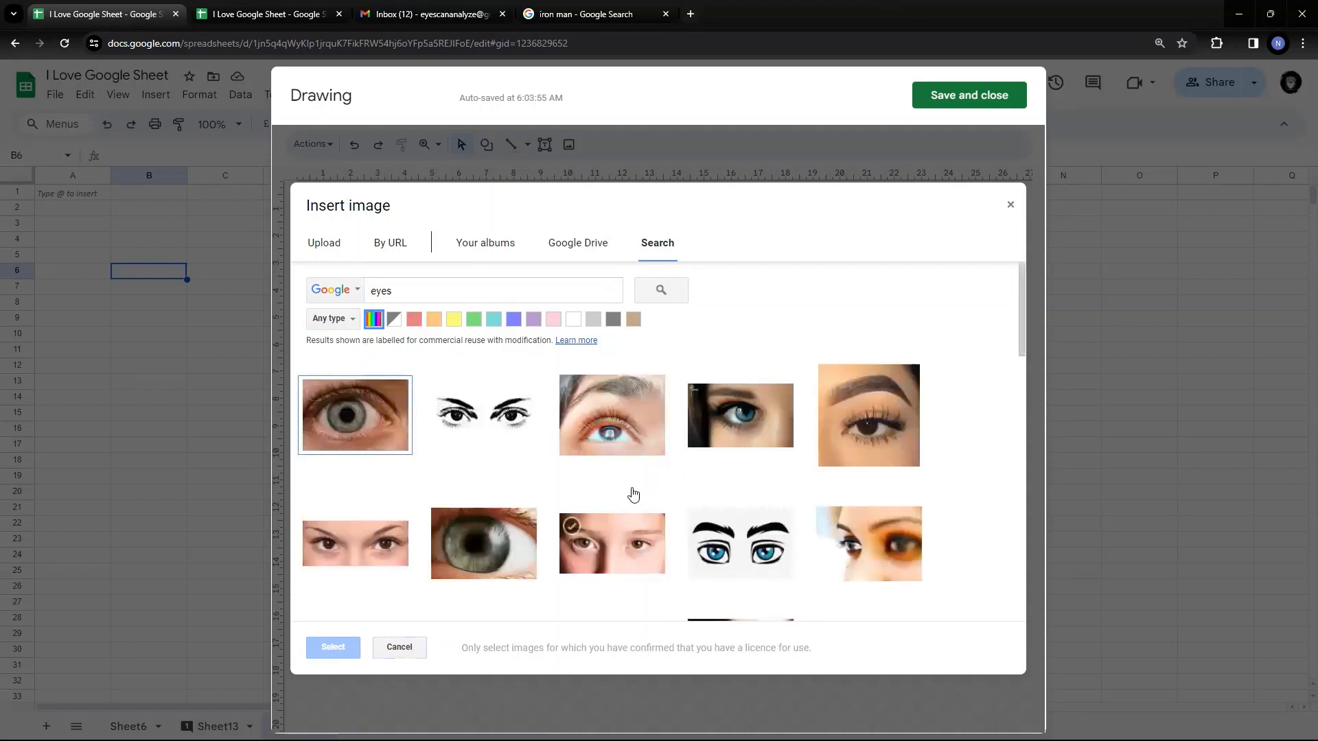
pyautogui.click(495, 539)
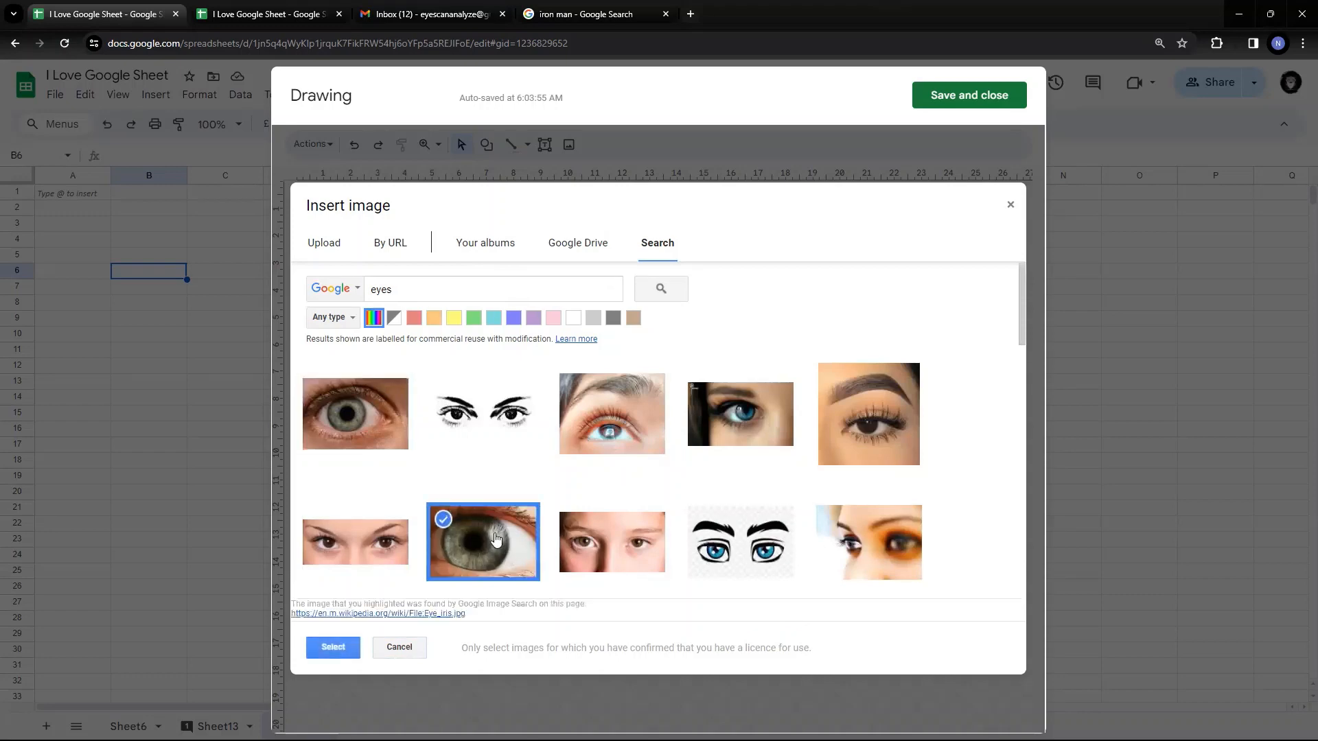
pyautogui.click(333, 647)
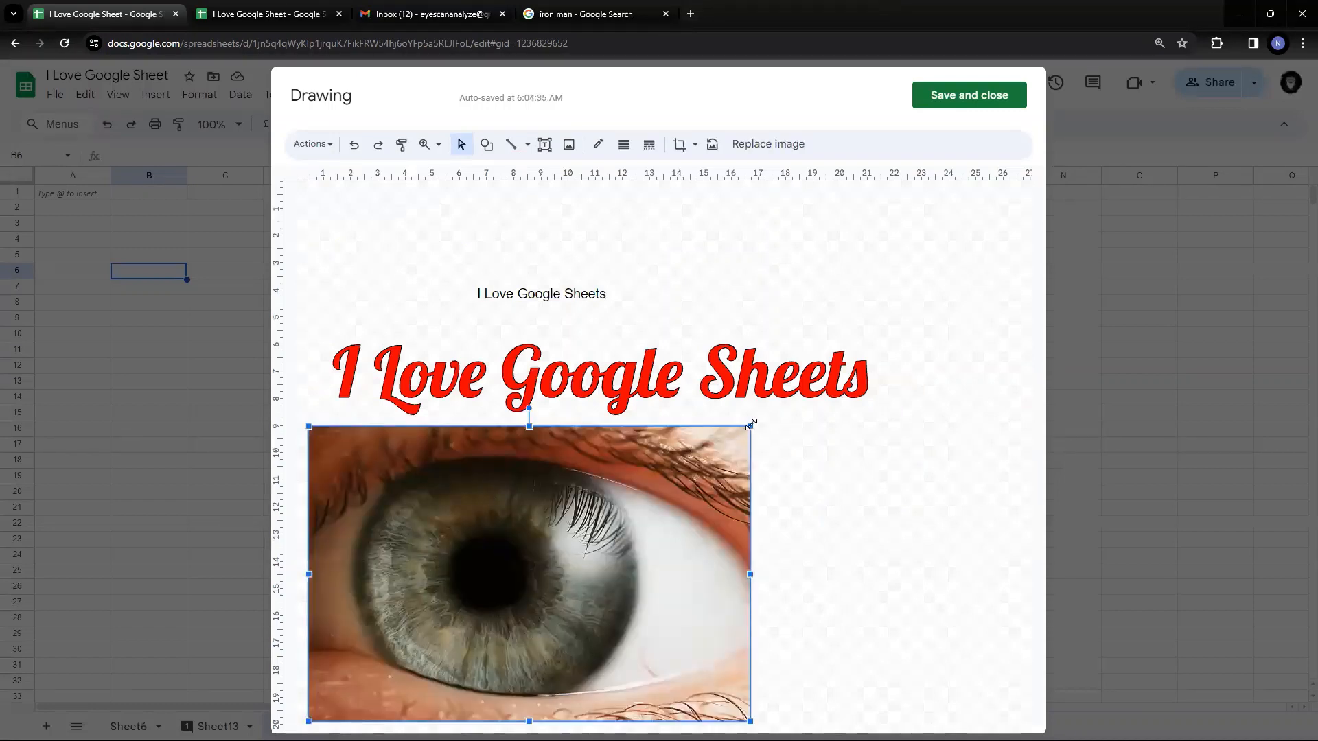
# Step: Shrink the eye image and place it above the word art, beside the text box, spanning about 12.5 to 19.7 on the horizontal ruler
pyautogui.moveTo(750, 424); pyautogui.dragTo(591, 533)
pyautogui.moveTo(459, 573); pyautogui.dragTo(777, 228)
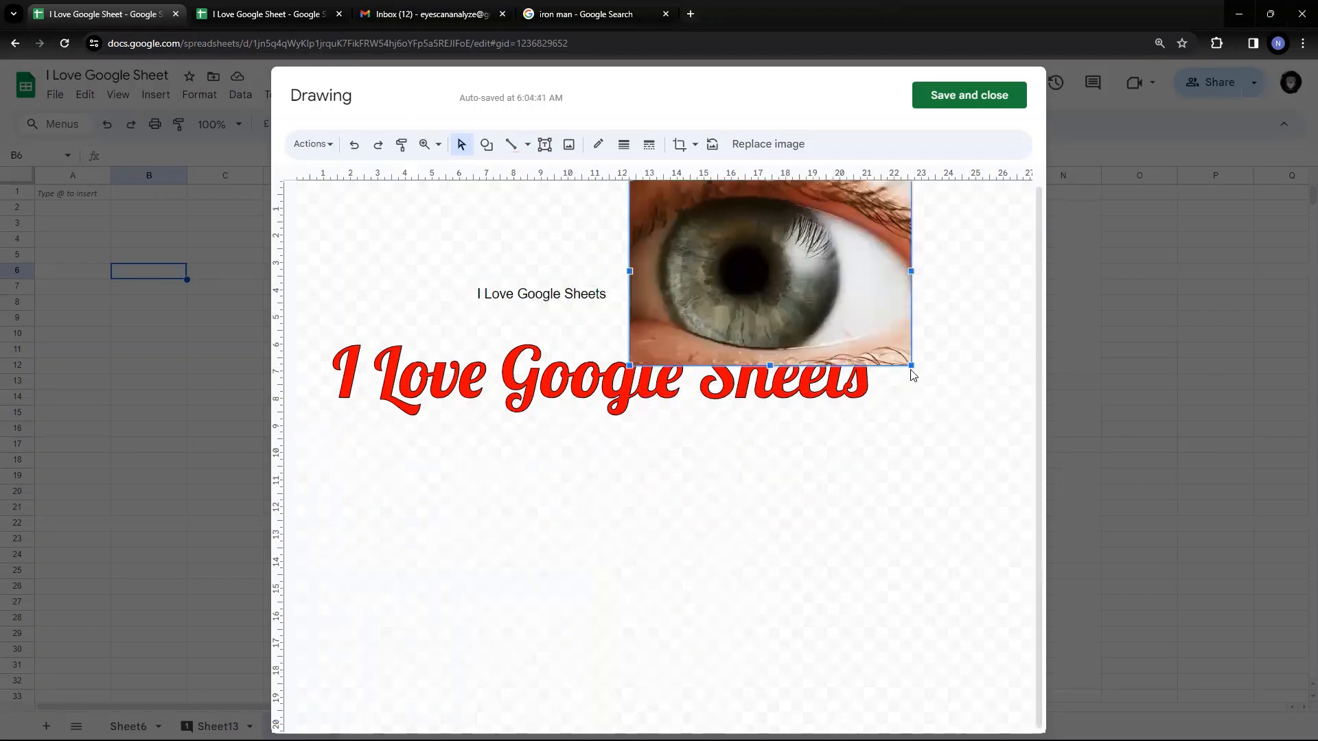
pyautogui.moveTo(912, 366); pyautogui.dragTo(826, 309)
pyautogui.moveTo(733, 262)
pyautogui.mouseDown()
pyautogui.moveTo(733, 299)
pyautogui.moveTo(742, 281)
pyautogui.mouseUp()
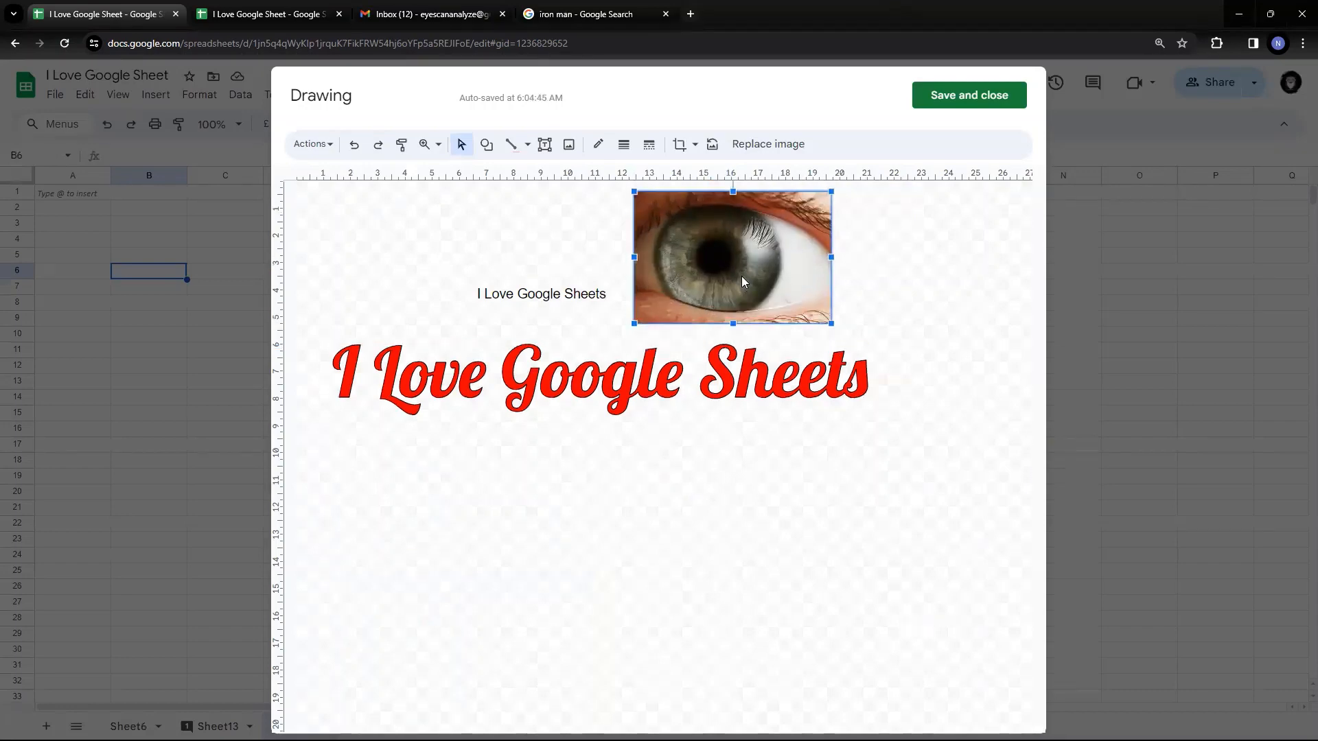
pyautogui.click(328, 145)
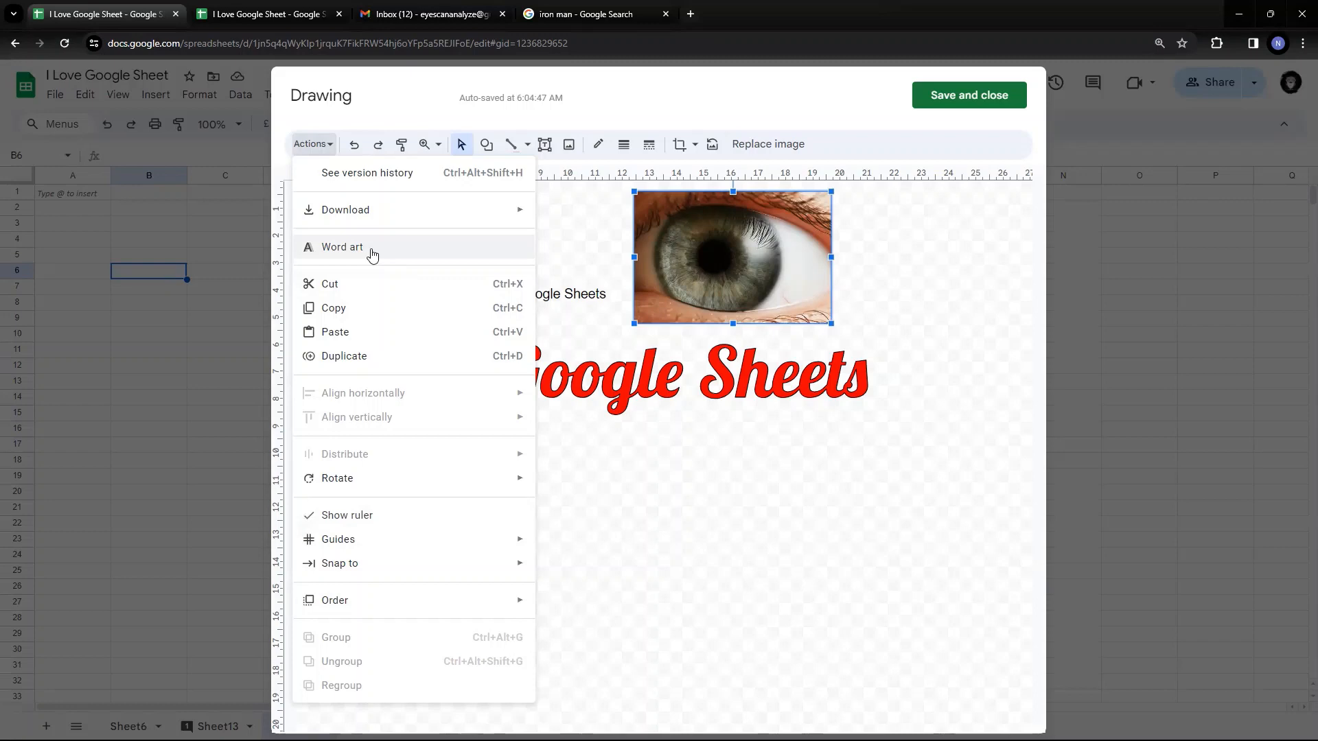
pyautogui.click(595, 444)
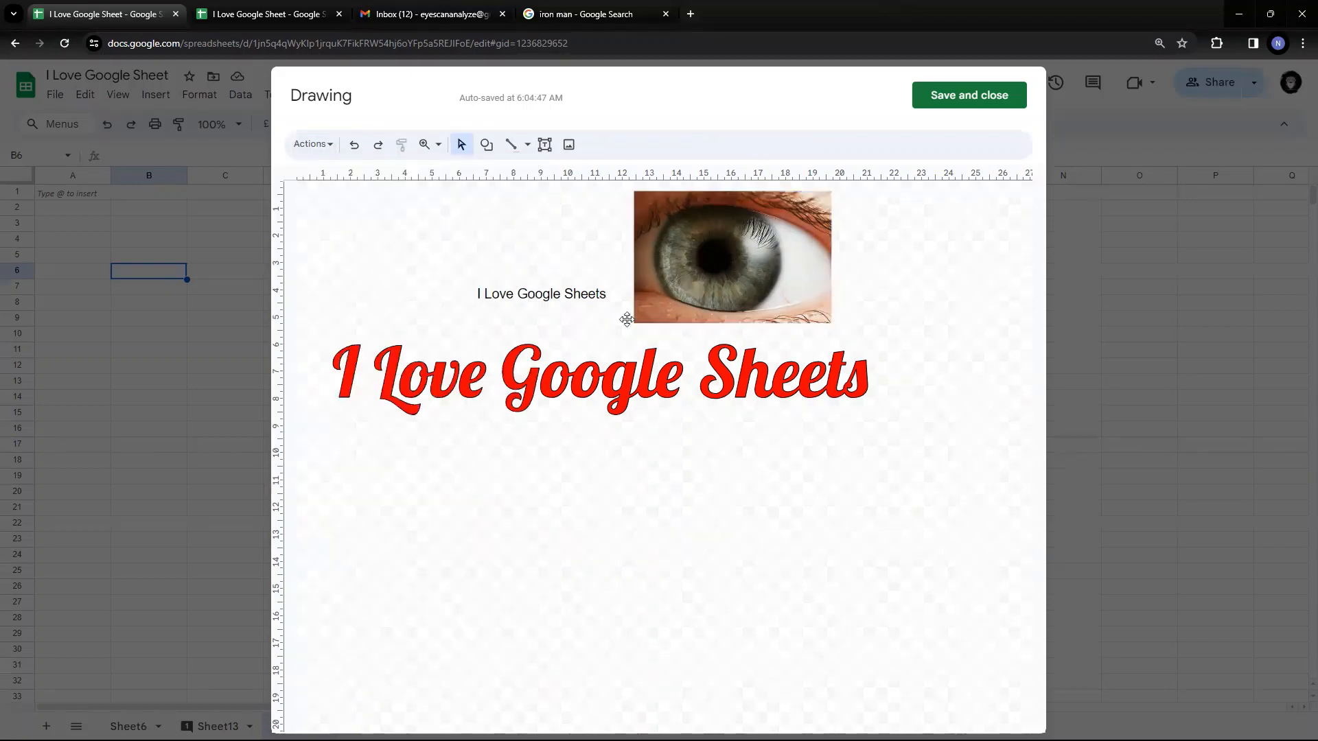
# Step: Crop the eye image by about 1 ruler unit from its top edge and about 2 units from its left edge
pyautogui.click(689, 274)
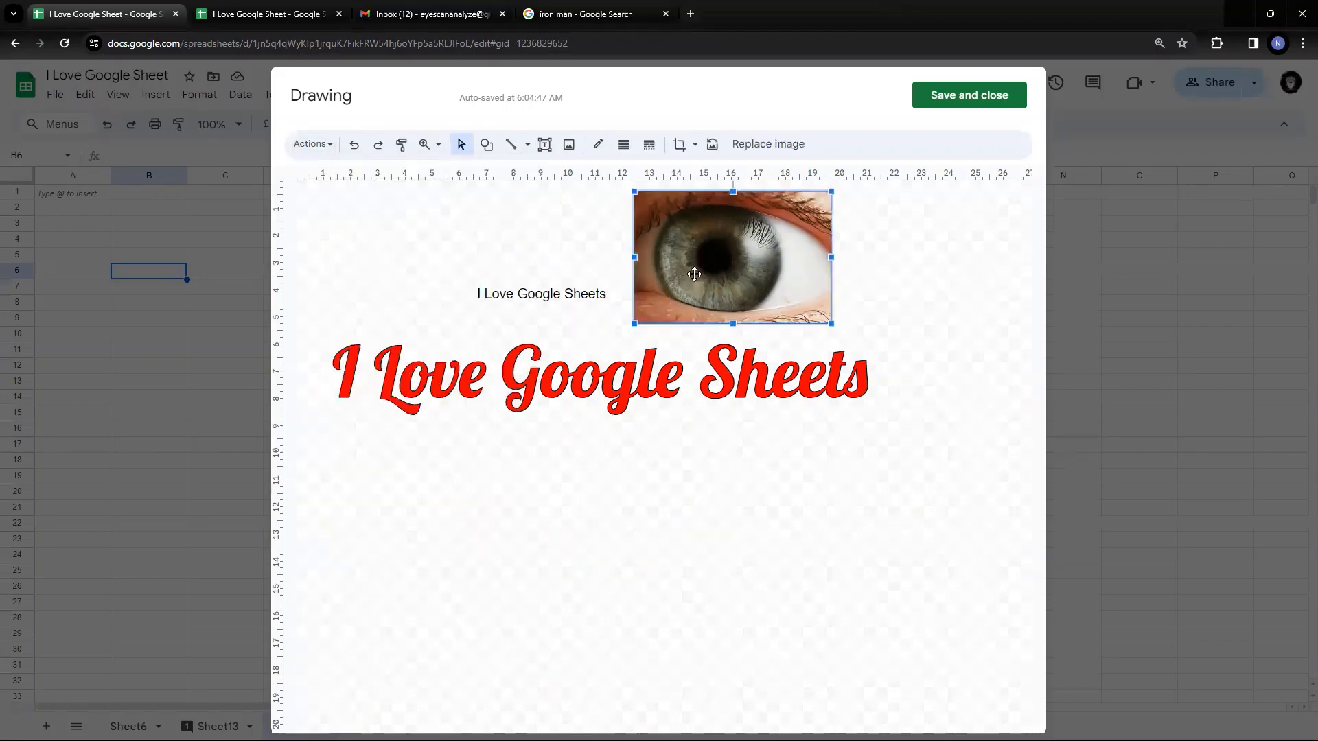
pyautogui.click(679, 145)
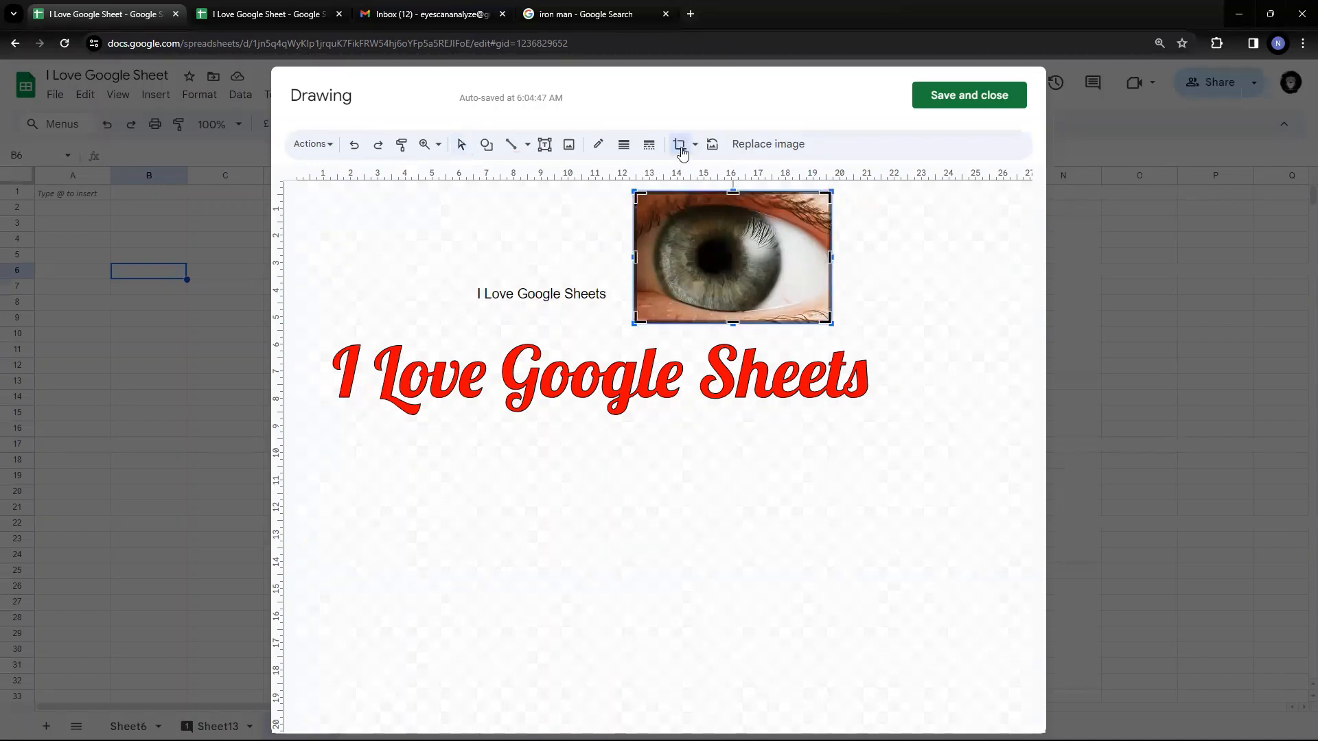
pyautogui.moveTo(732, 196); pyautogui.dragTo(733, 219)
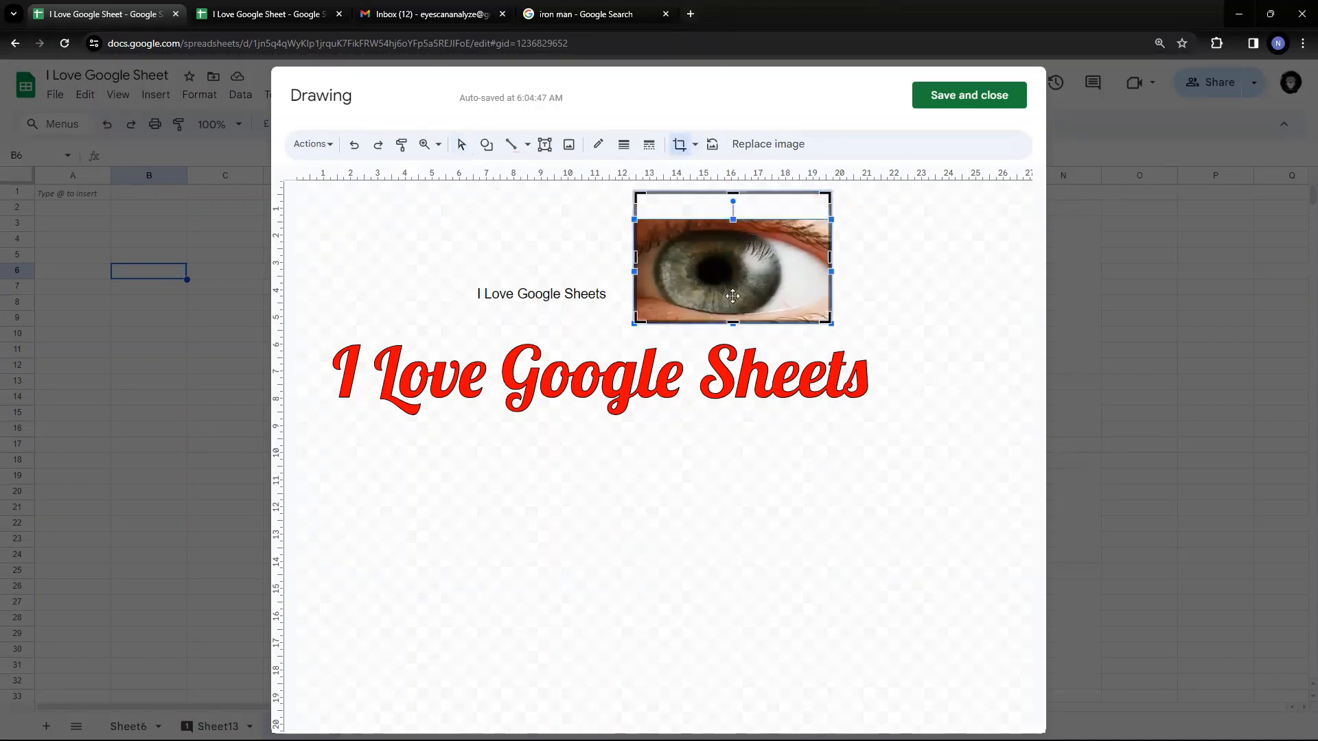
pyautogui.moveTo(637, 269); pyautogui.dragTo(686, 271)
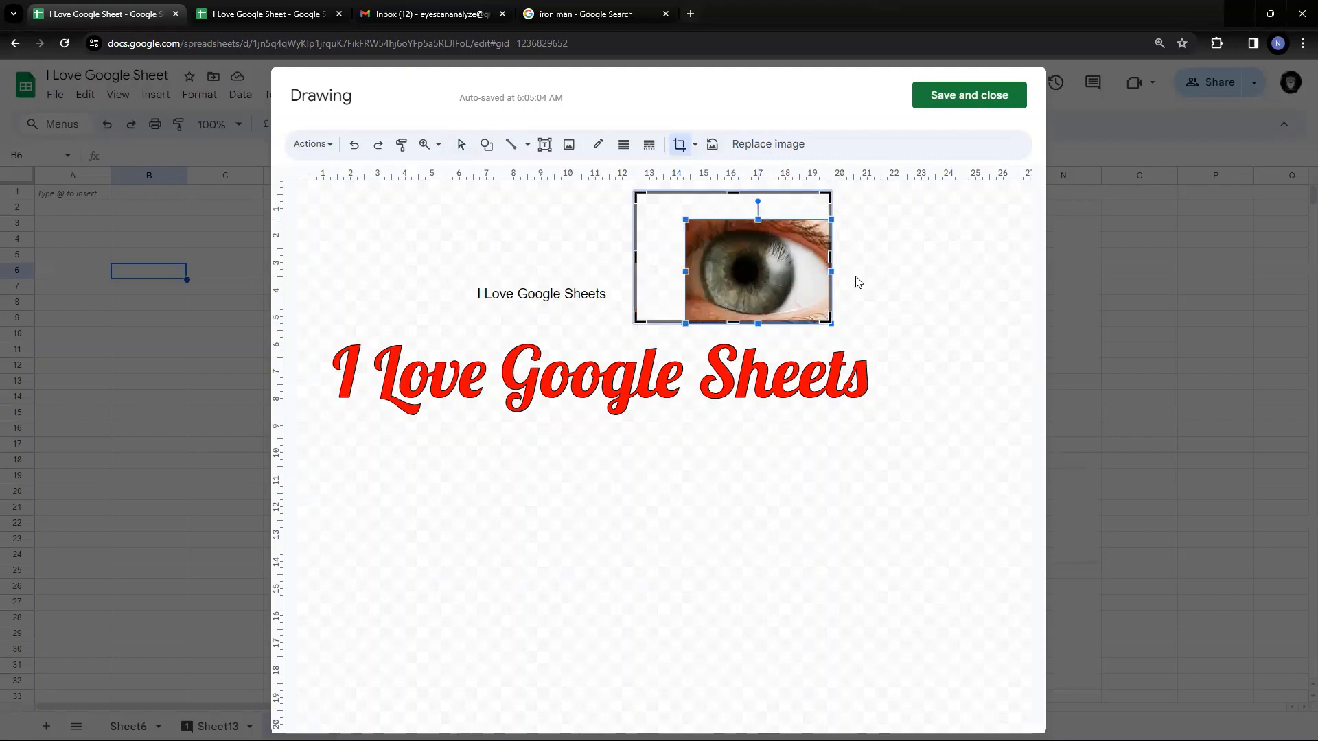